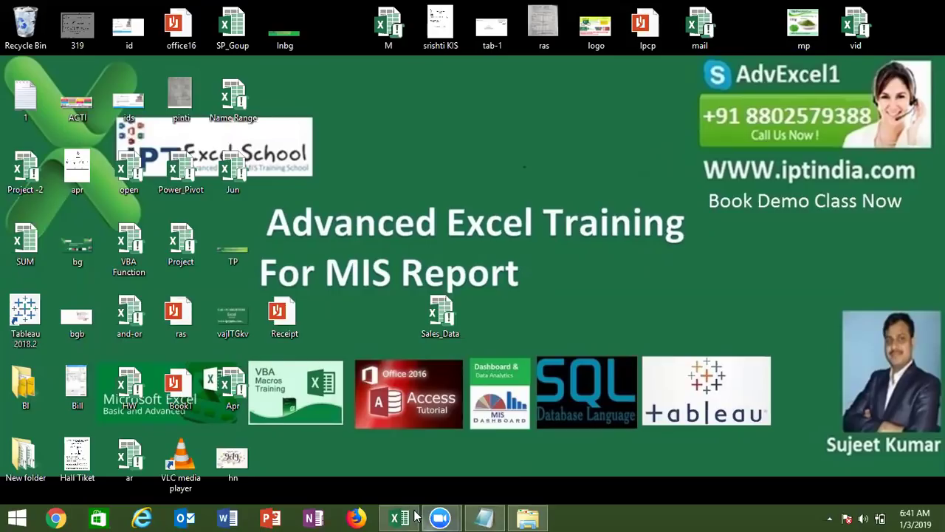
Bring the Book1 window forward and delete Sheet1, leaving Sheet2 and Sheet3.
mouse_move(404, 517)
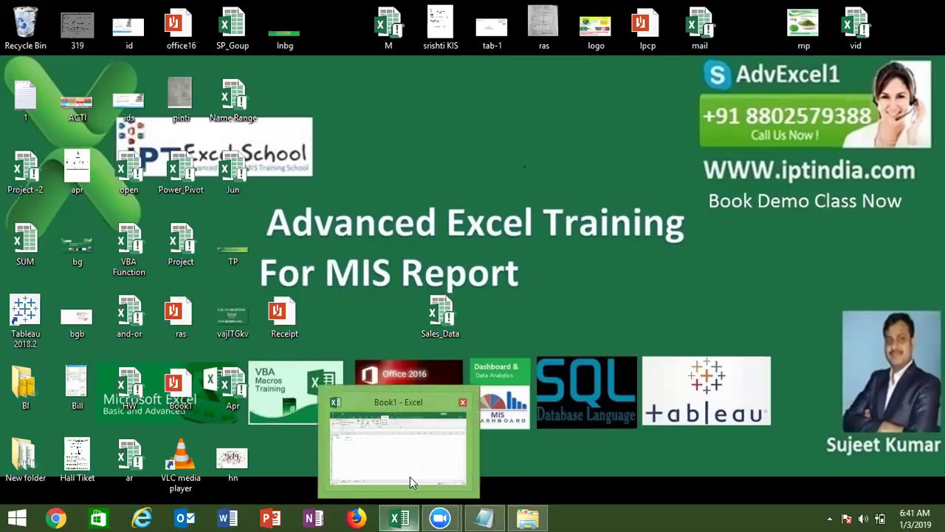
click(410, 476)
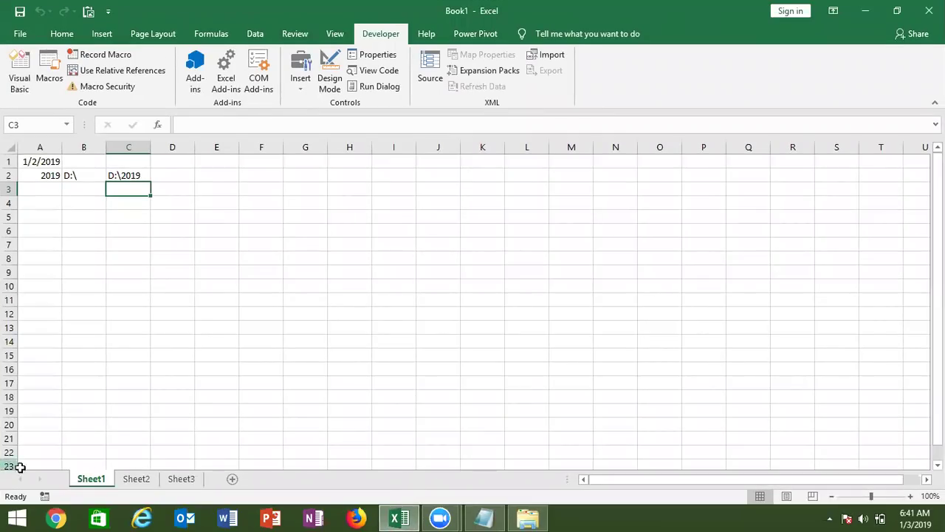
right_click(94, 481)
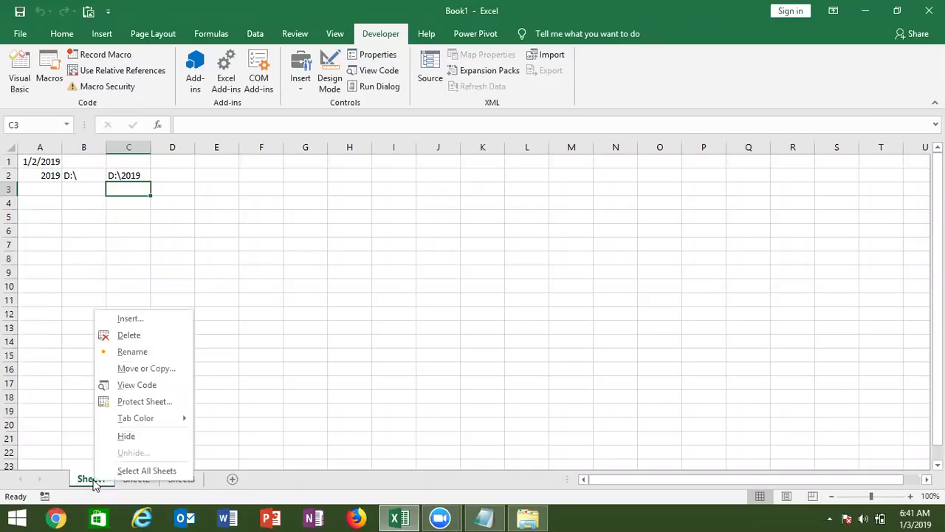
click(147, 333)
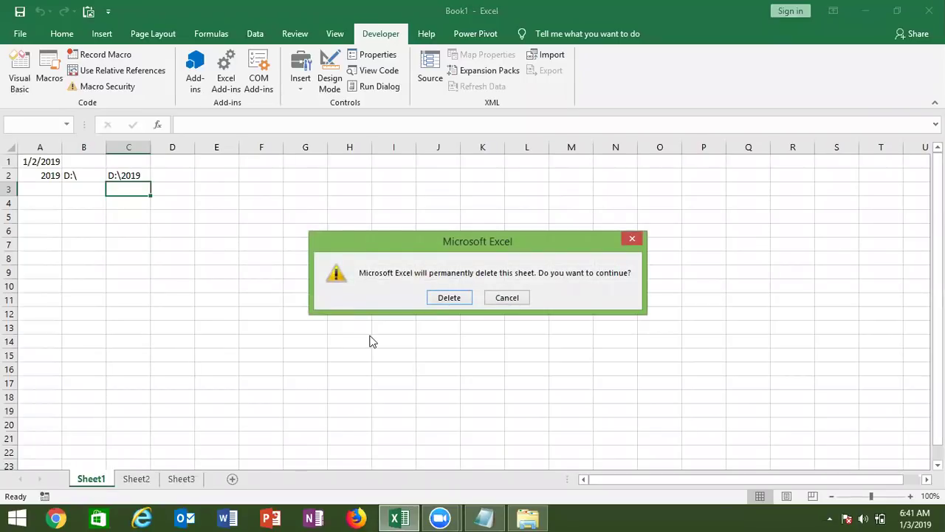
click(432, 300)
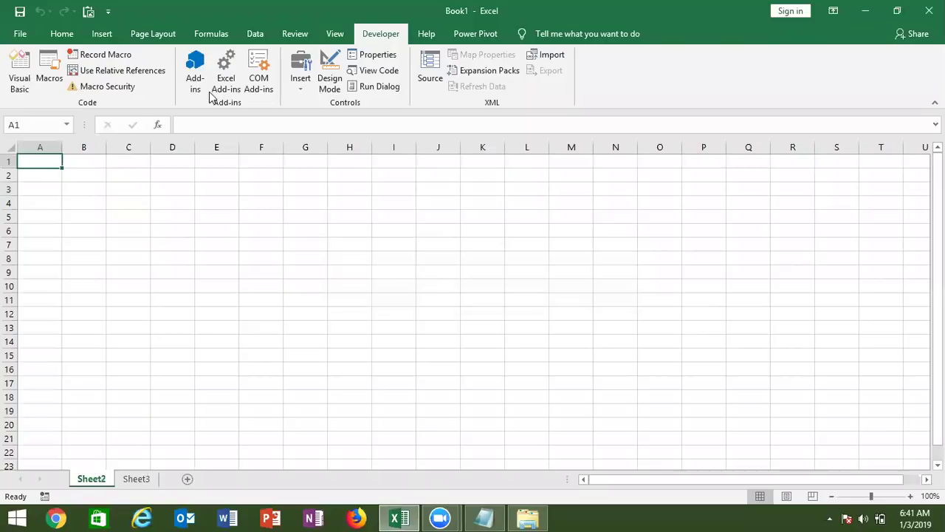
click(255, 36)
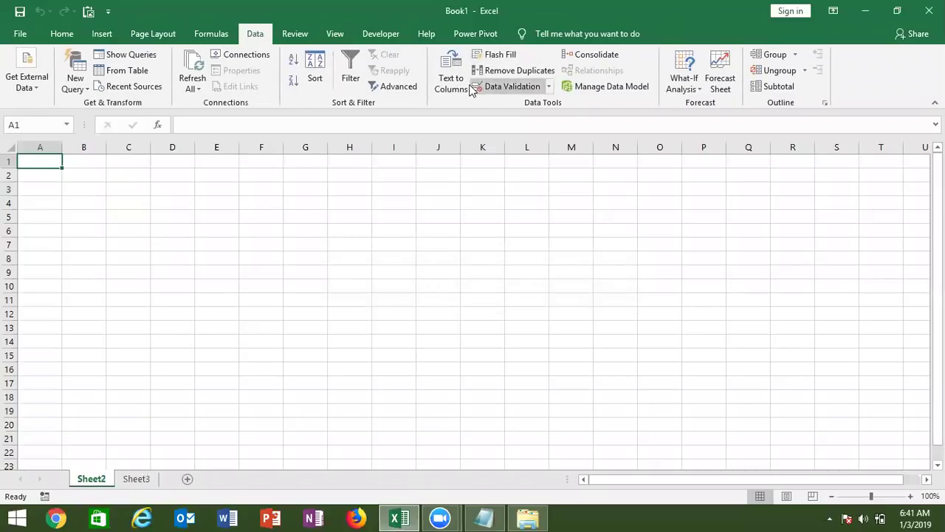
click(462, 82)
key(Return)
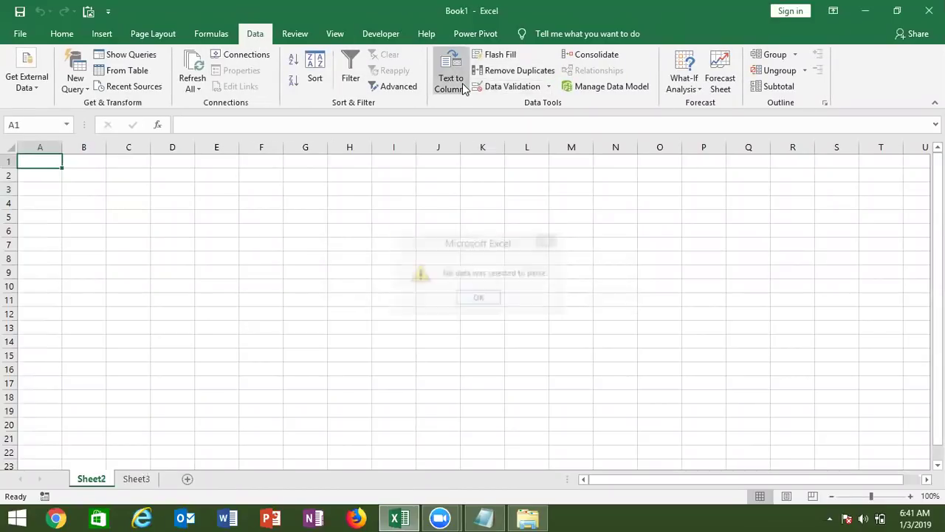
click(504, 88)
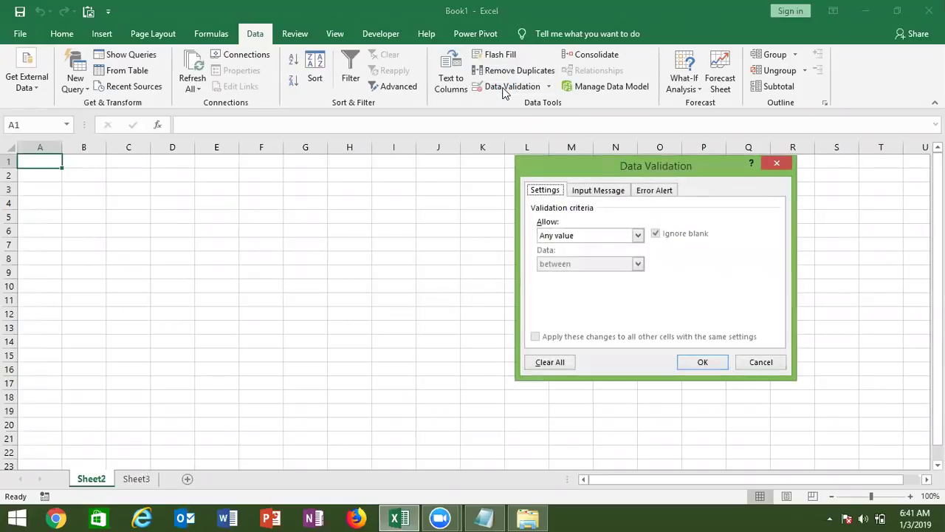
click(604, 237)
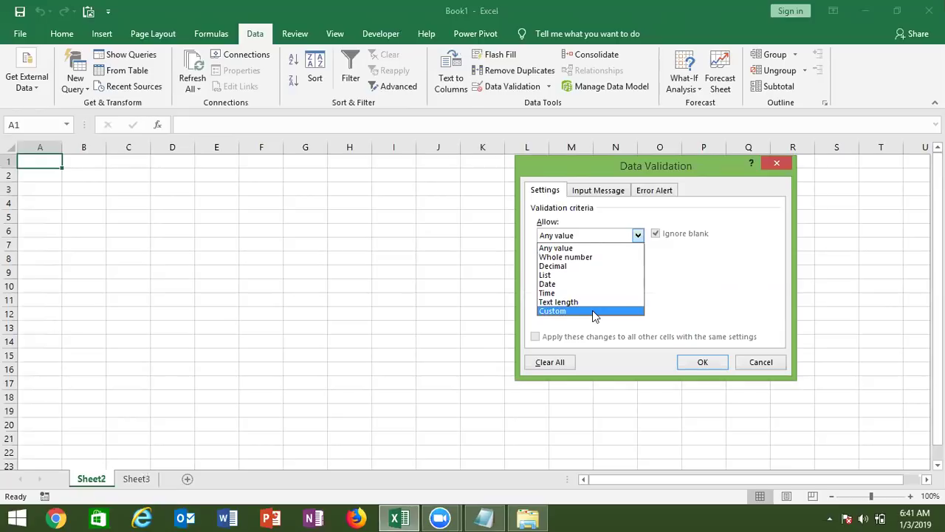
click(592, 310)
key(Escape)
Enter the header 'Mobile' in cell A1.
click(50, 199)
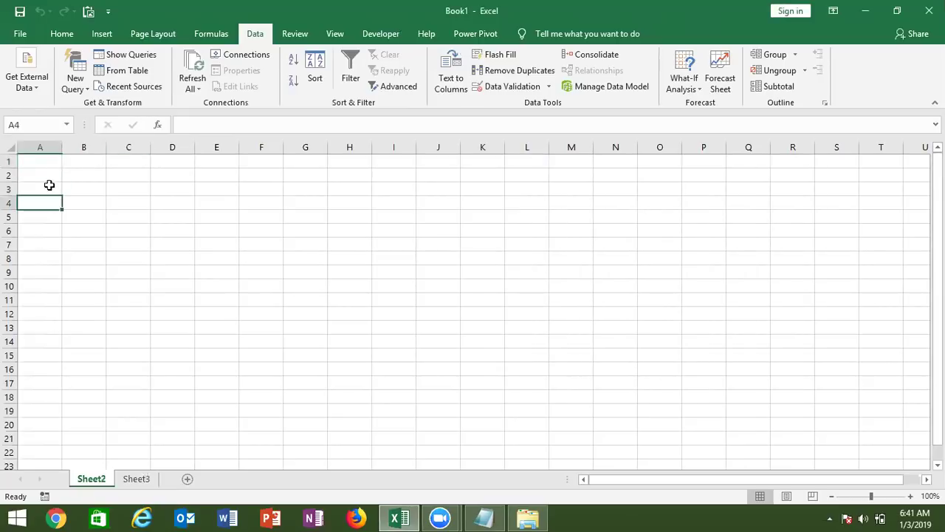
click(56, 164)
text(Mobil)
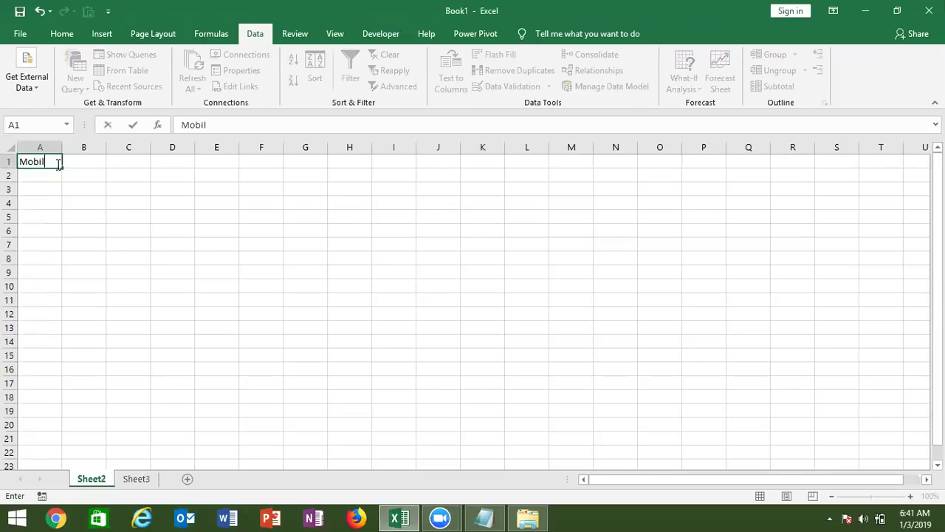
text(e)
key(Return)
Limit column A to text length equal to 10, then widen the column.
click(45, 148)
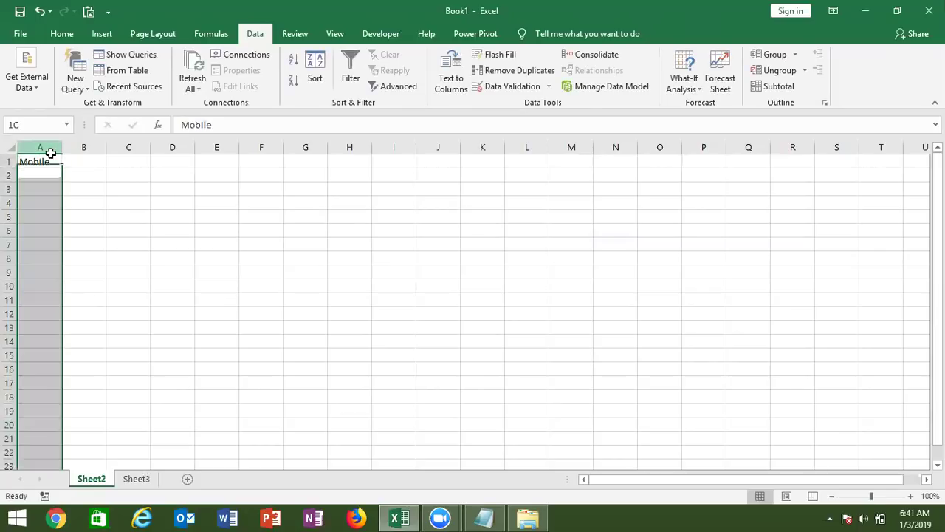
click(508, 87)
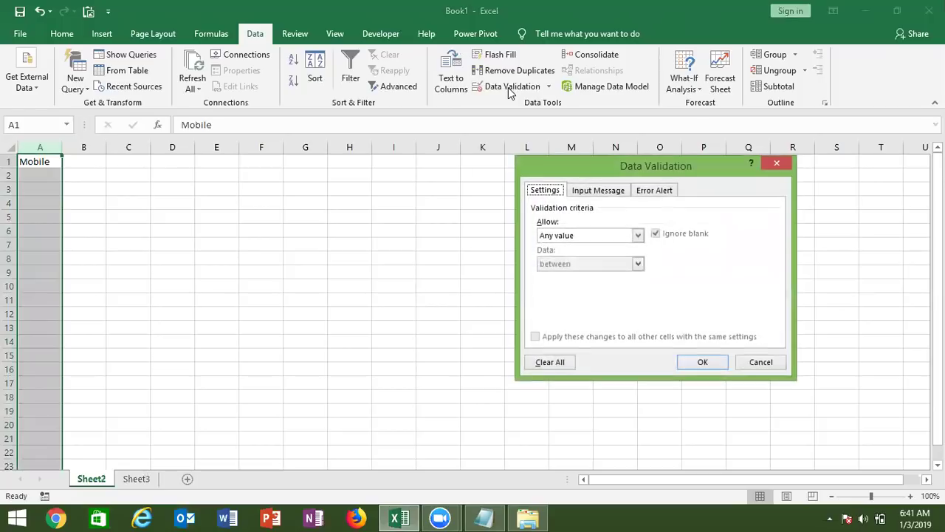
click(572, 235)
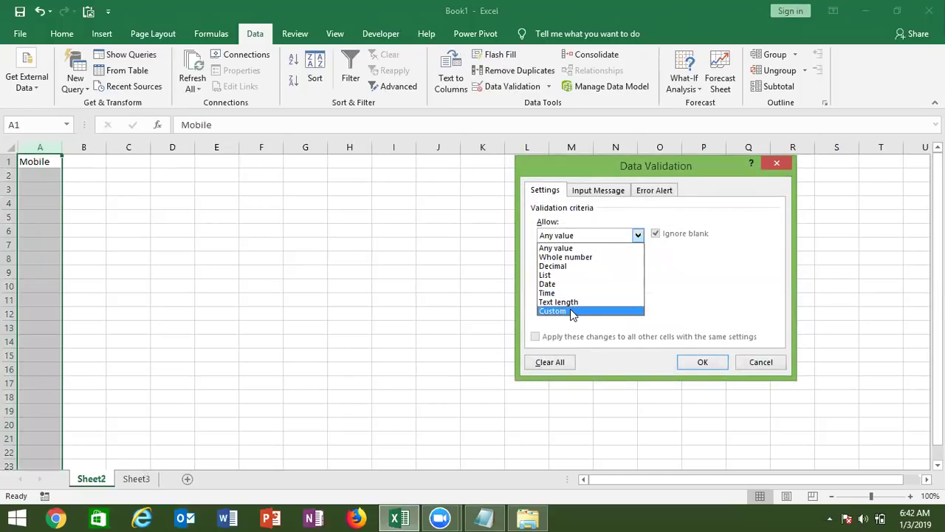
click(572, 302)
click(565, 265)
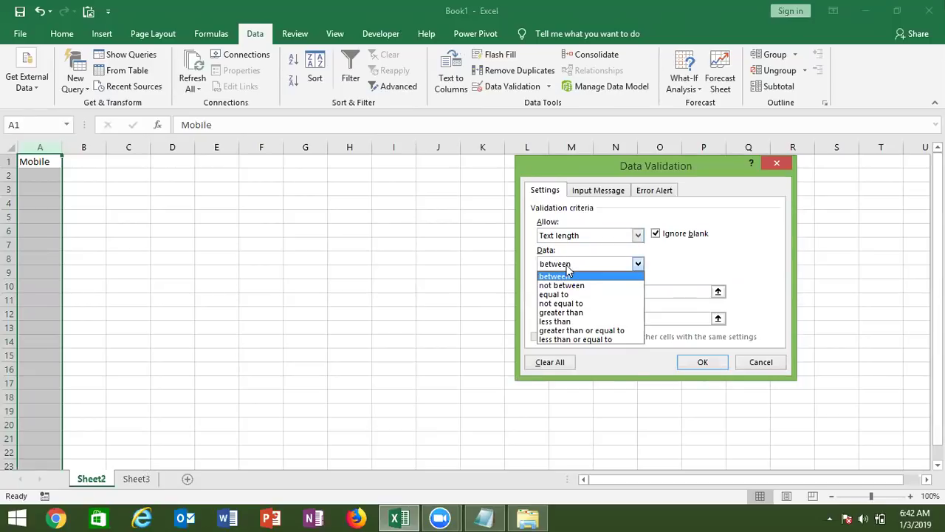
click(567, 293)
click(565, 291)
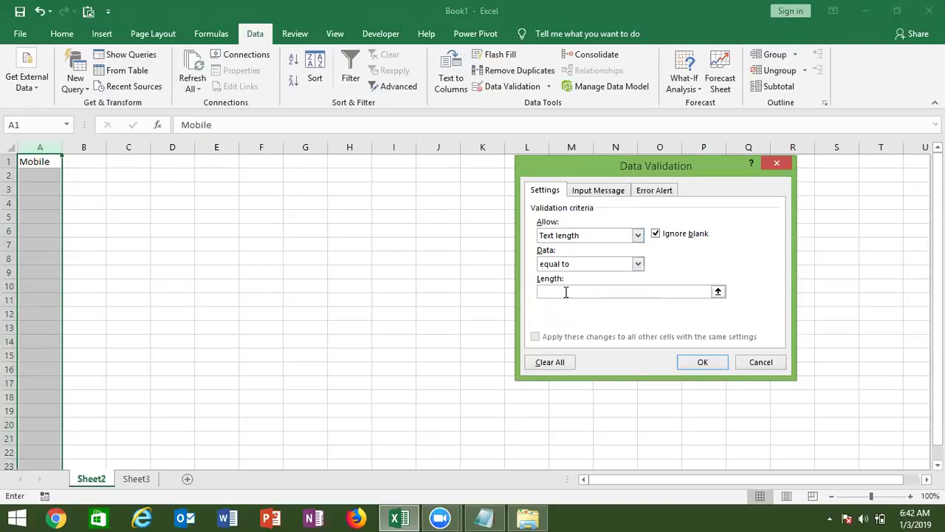
text(10)
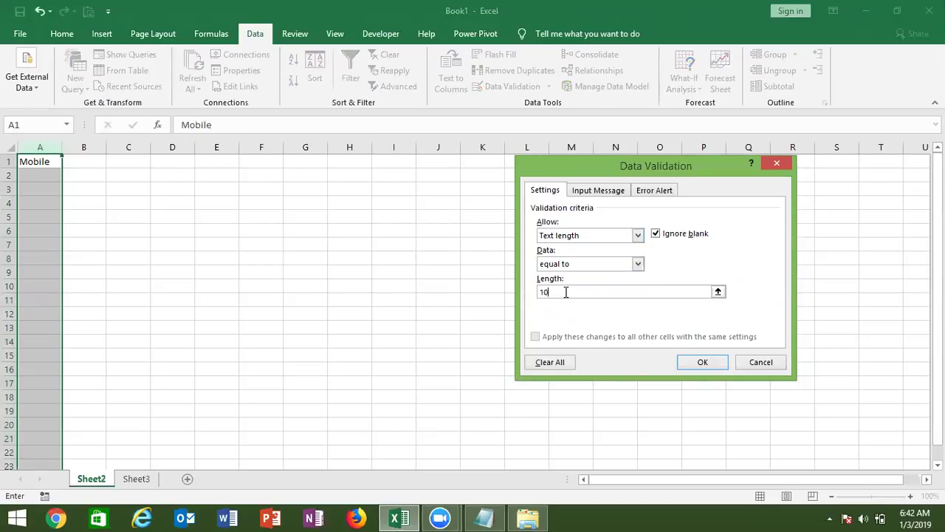
click(687, 362)
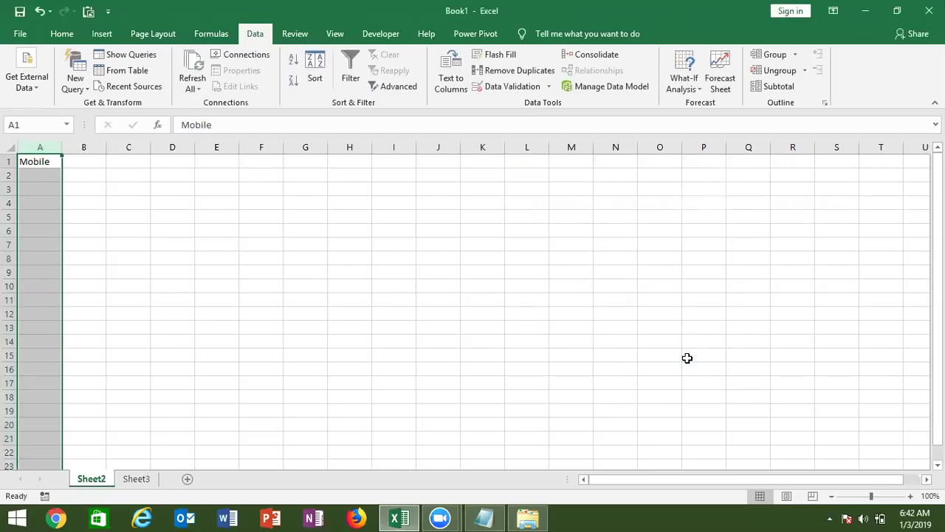
drag(62, 147, 85, 147)
click(61, 173)
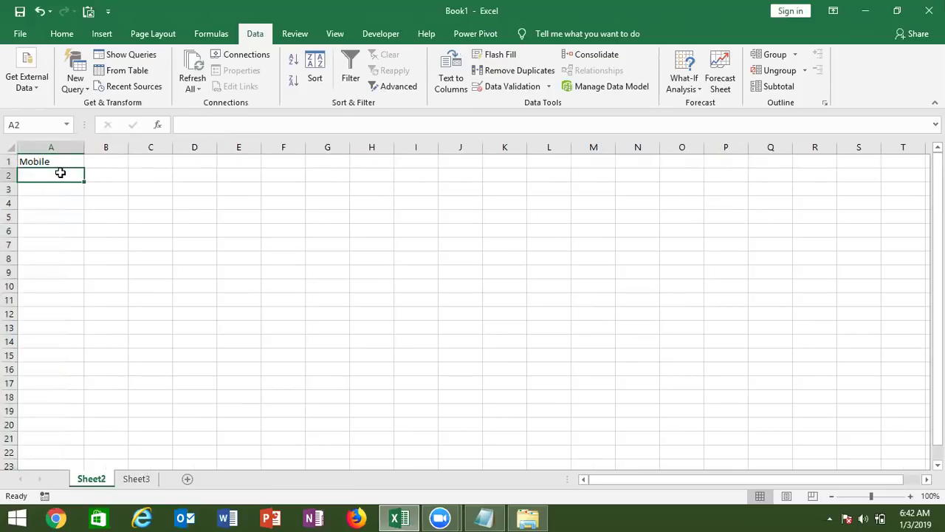
text(8802579)
key(Return)
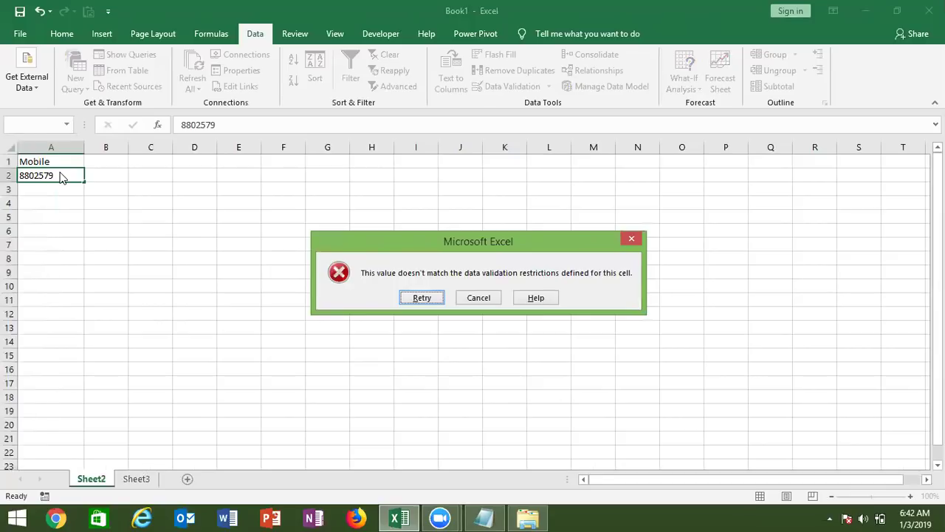
key(Escape)
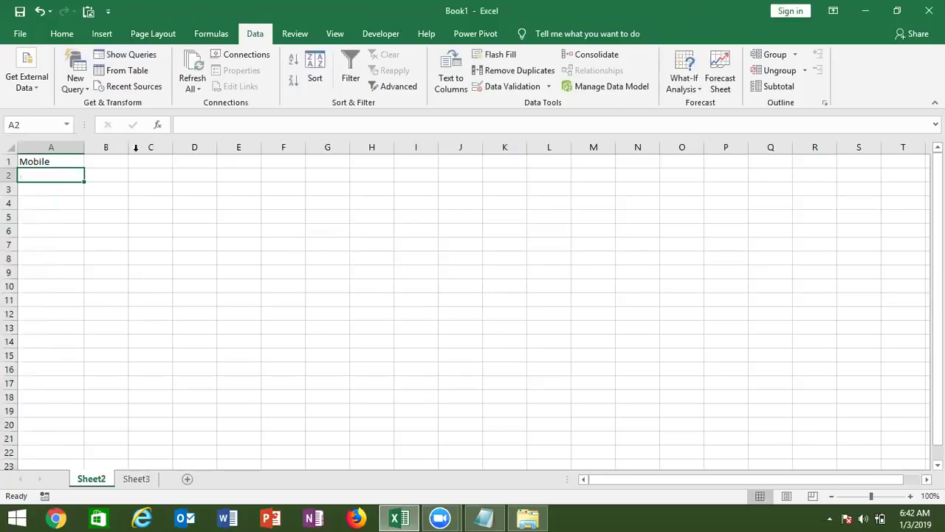
click(58, 144)
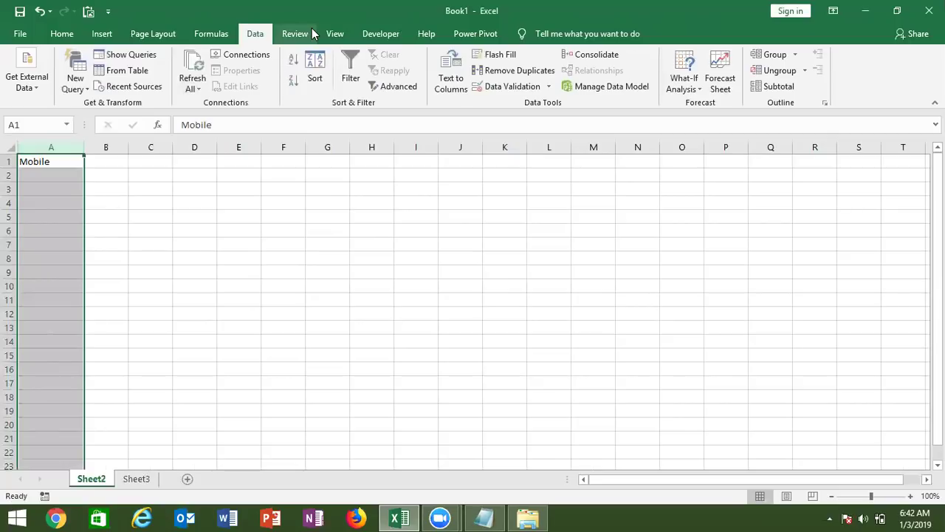
key(alt+a)
key(v)
key(v)
click(610, 190)
click(642, 191)
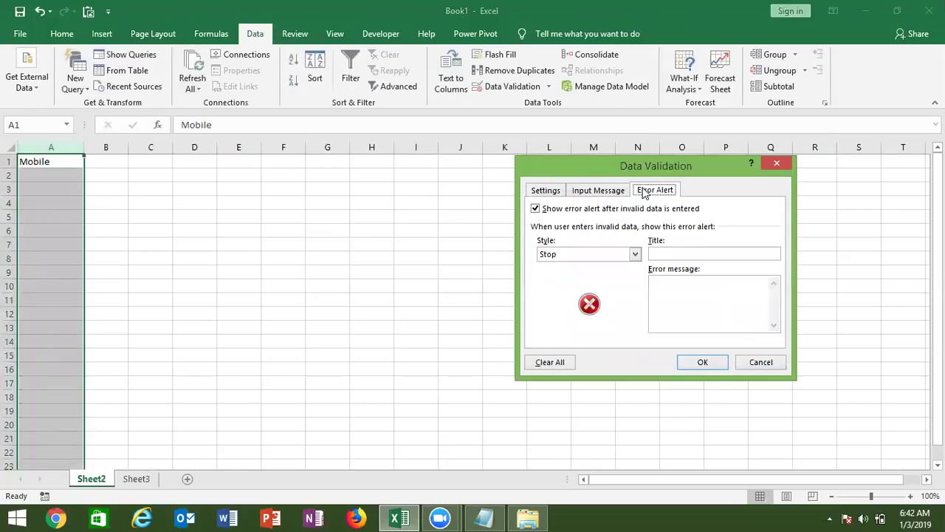
click(619, 194)
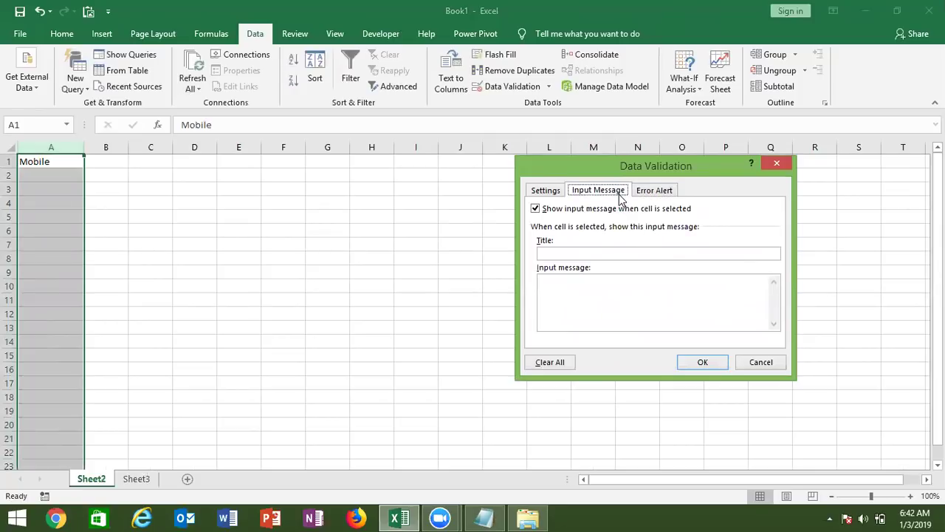
key(Escape)
click(235, 218)
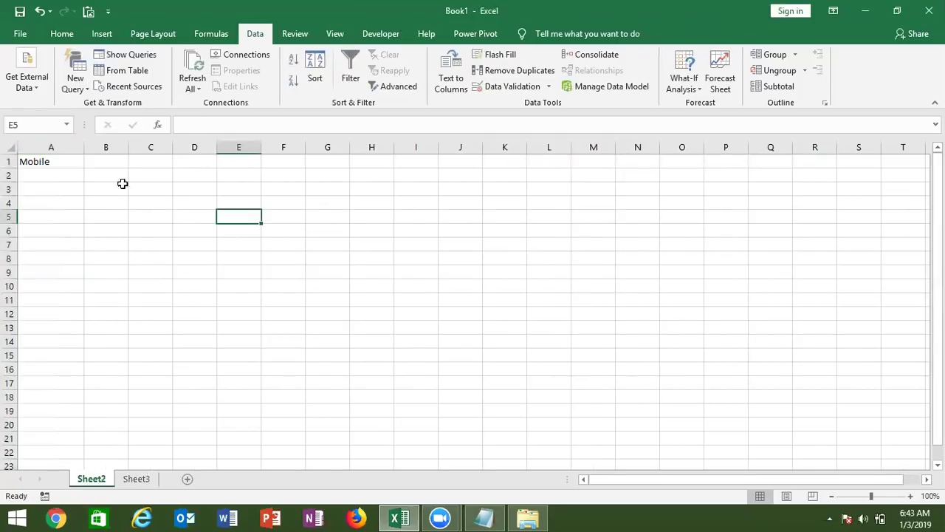
click(64, 159)
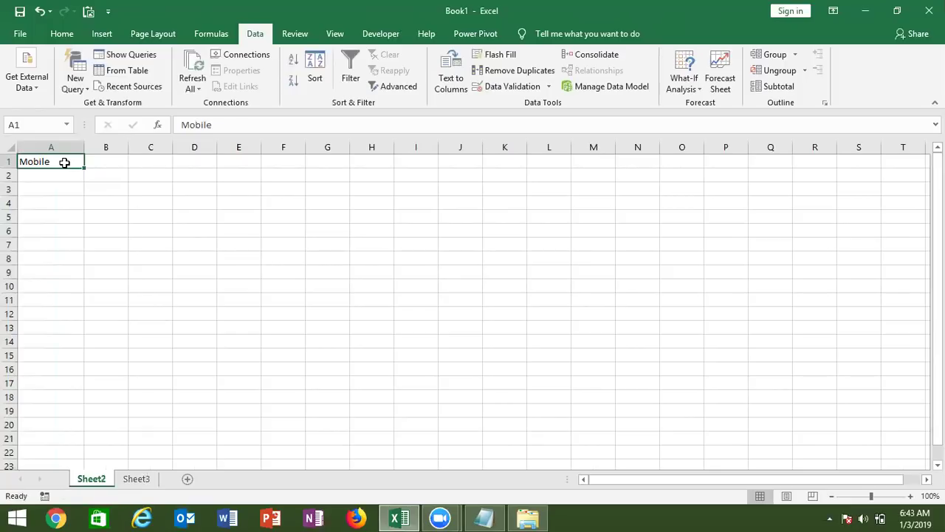
Insert a comment on A1 reading 'Please Enter Only Mobile Number', then reselect A1.
right_click(65, 164)
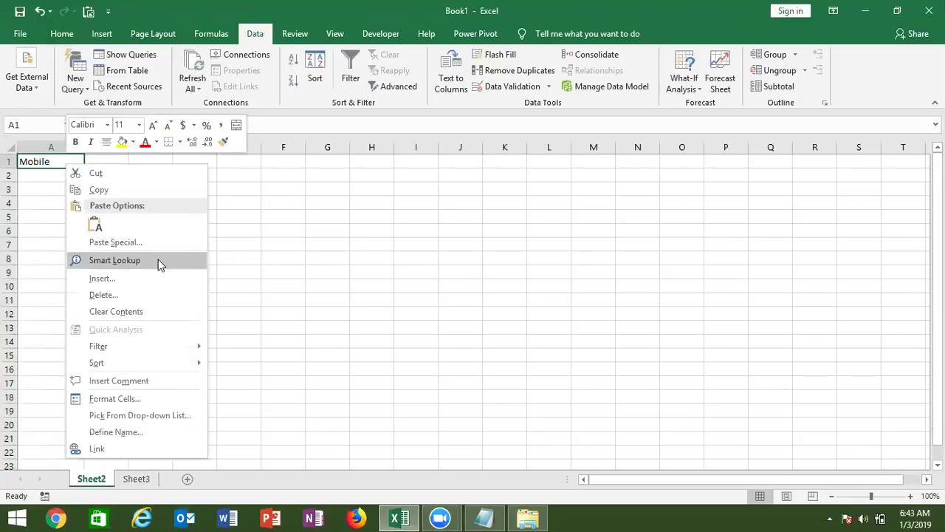
click(130, 382)
text(Please Enter Only)
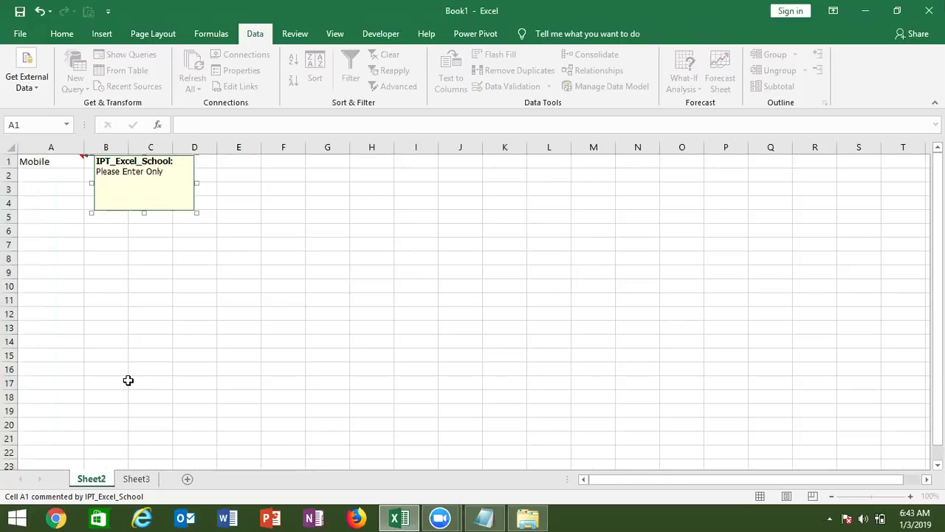
click(169, 177)
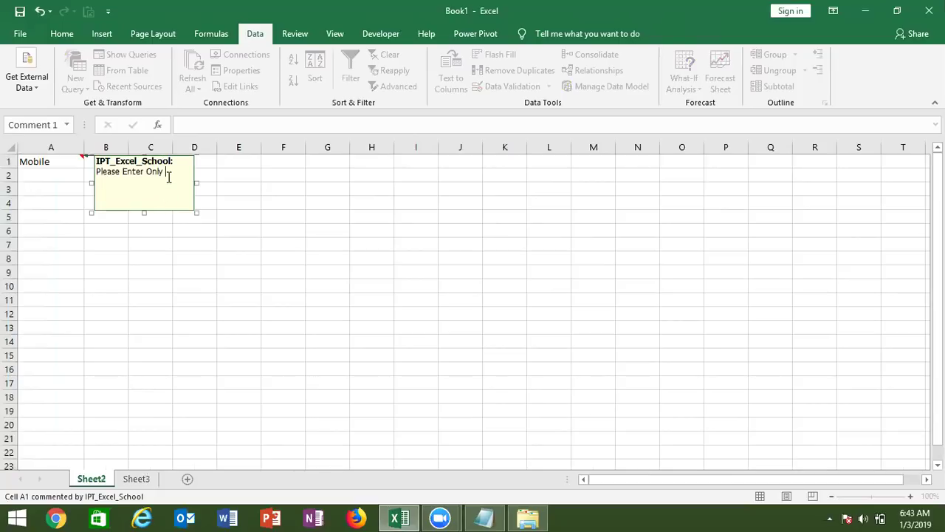
text(Mobile Number)
click(151, 251)
mouse_move(72, 167)
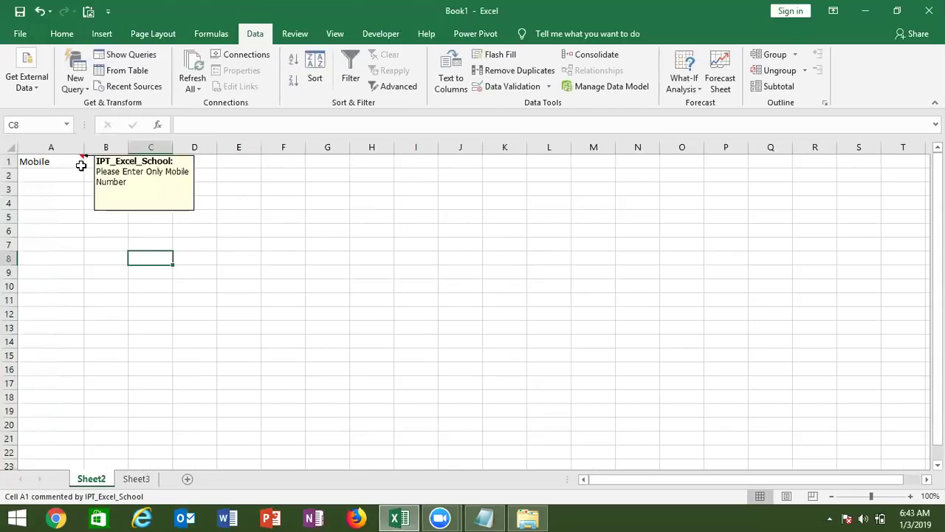
key(Up)
key(Up)
key(Up)
key(Up)
key(Up)
key(Up)
key(Left)
key(Left)
key(Right)
key(Left)
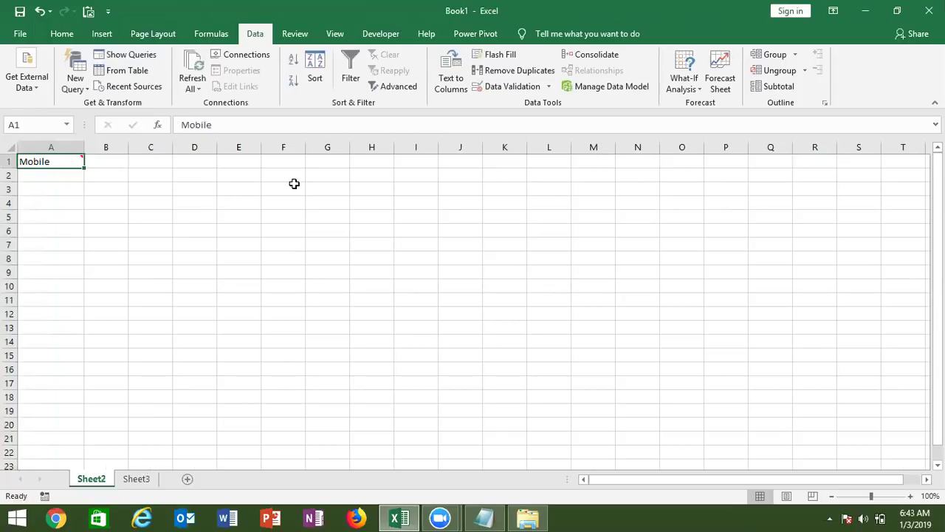
Move the selection up and down column A, ending back on A1.
key(Down)
key(Up)
key(Down)
key(Up)
key(Down)
key(Up)
key(Down)
key(Down)
key(Down)
key(Down)
key(Down)
key(Up)
key(ctrl+Up)
Add a column A input message titled 'Mobile Number': 'Please Enter Only Mobile Number'.
click(71, 147)
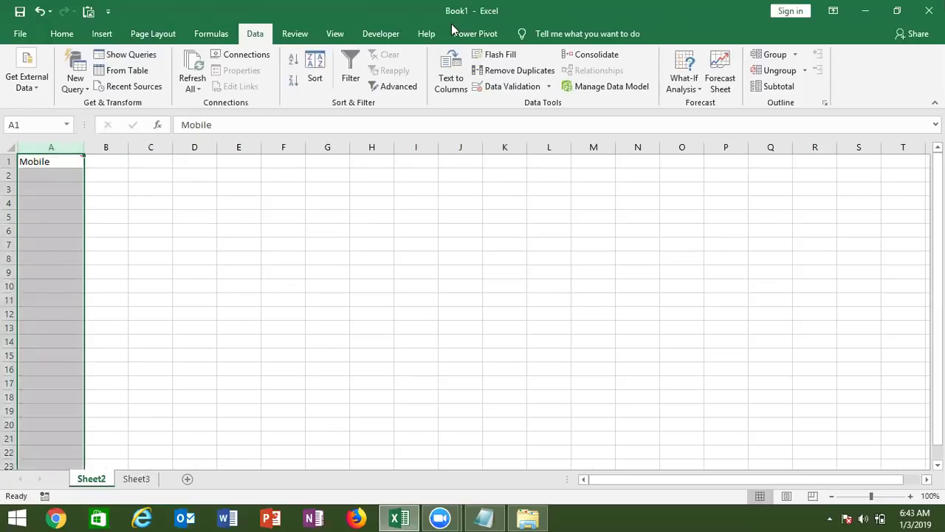
click(502, 86)
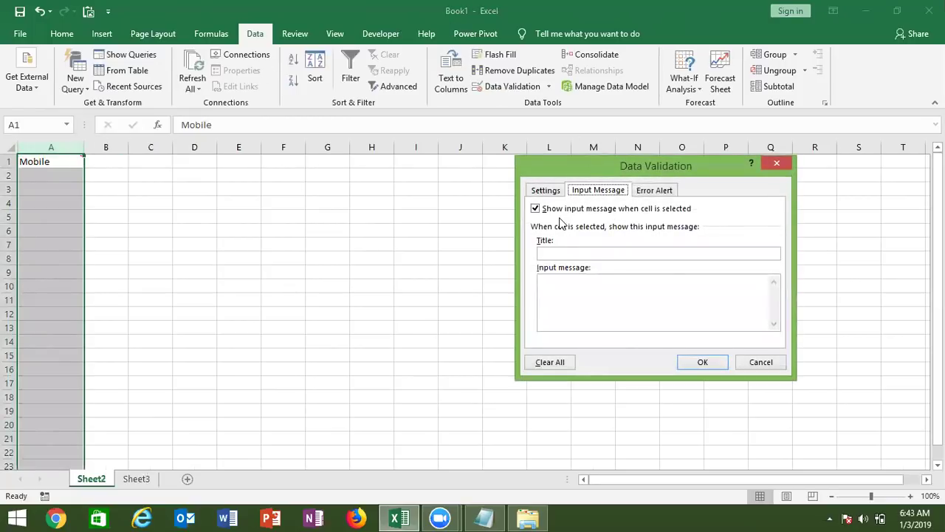
click(561, 253)
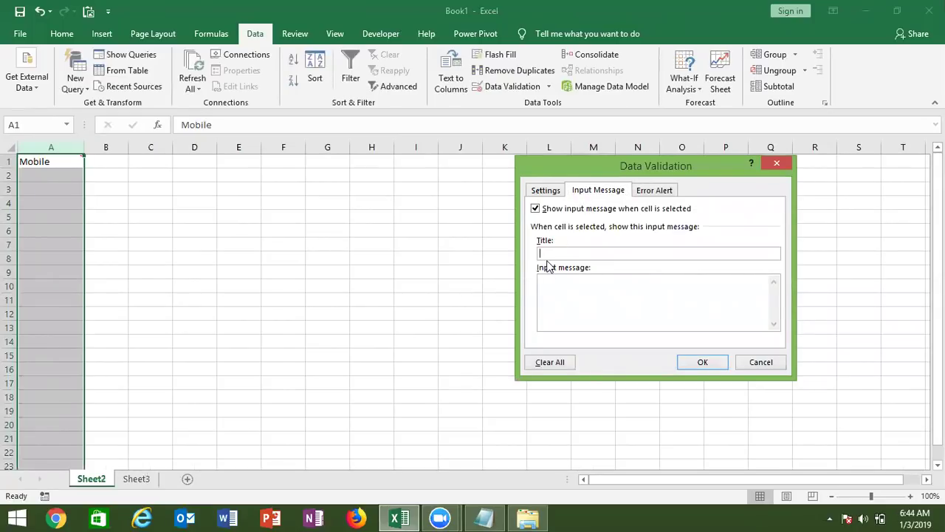
text(Mobile N)
text(umber)
click(561, 285)
text(Please Enter)
text( Only Mob)
text(e Number)
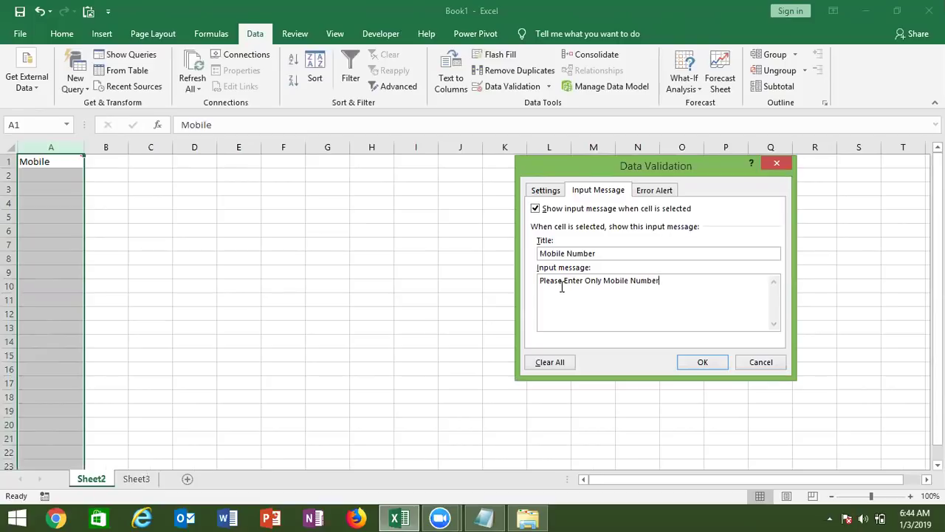
click(713, 365)
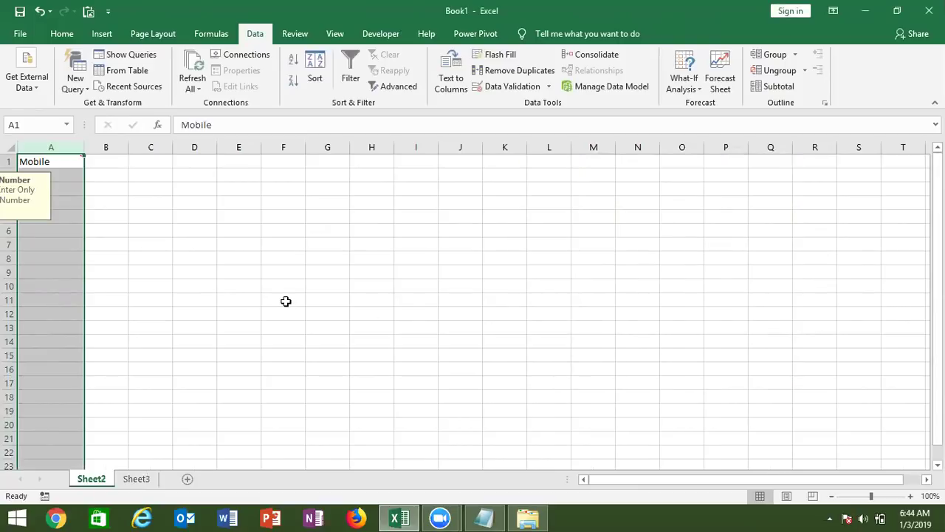
click(190, 242)
key(Left)
key(Left)
key(Left)
key(Up)
key(Up)
key(Up)
key(Up)
key(Up)
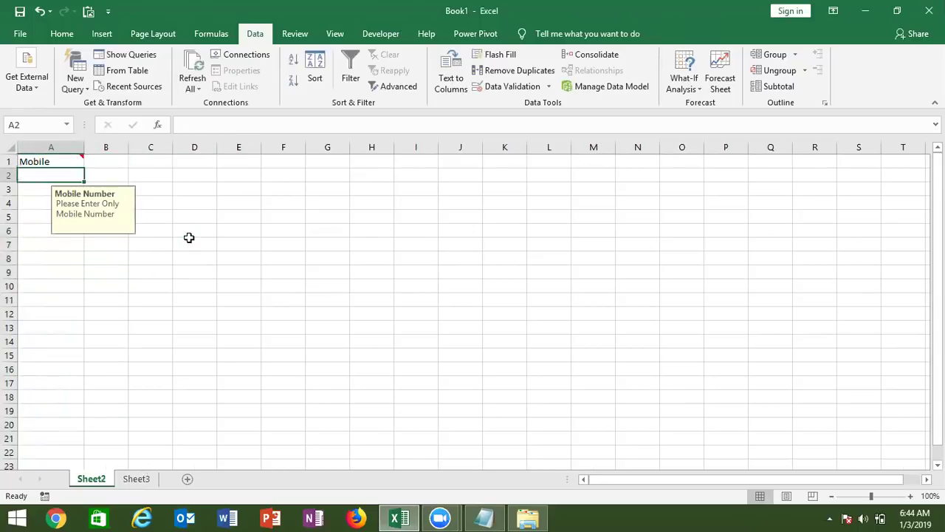
key(Down)
key(Down)
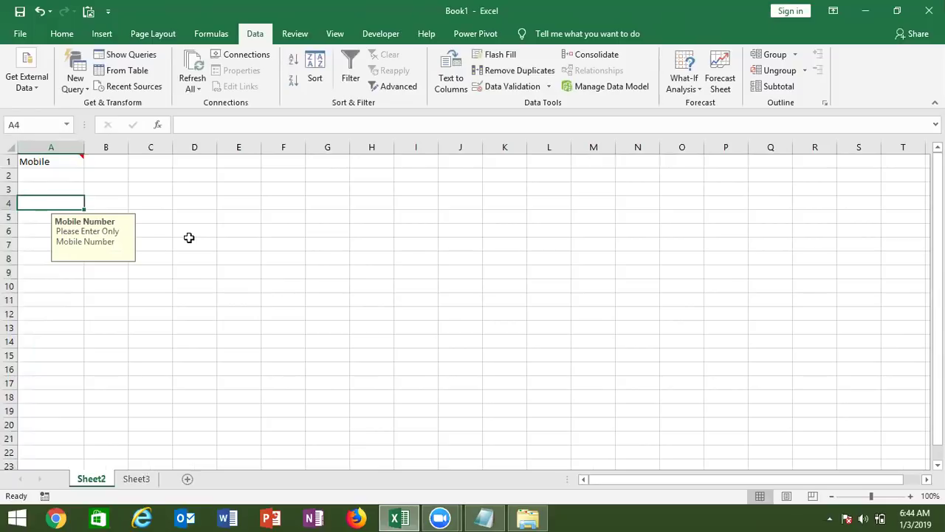
text(646)
key(Return)
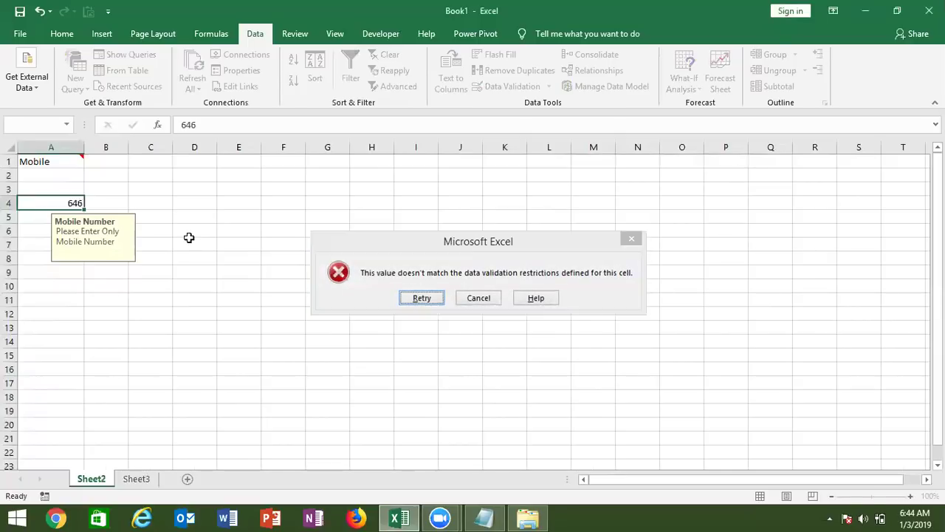
key(Escape)
click(65, 148)
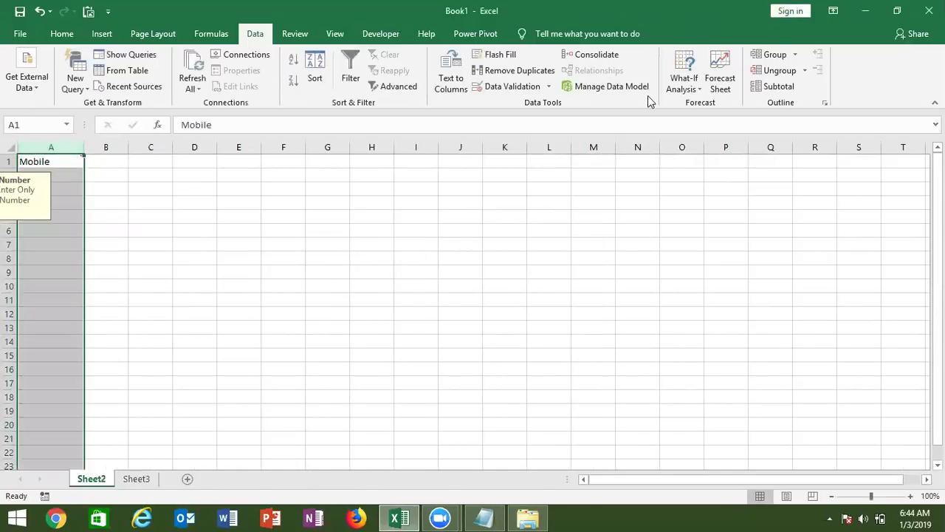
Set column A's error alert title 'Wrong Mobile Number' and message 'Please Enter Correct Mobile Number'.
click(533, 89)
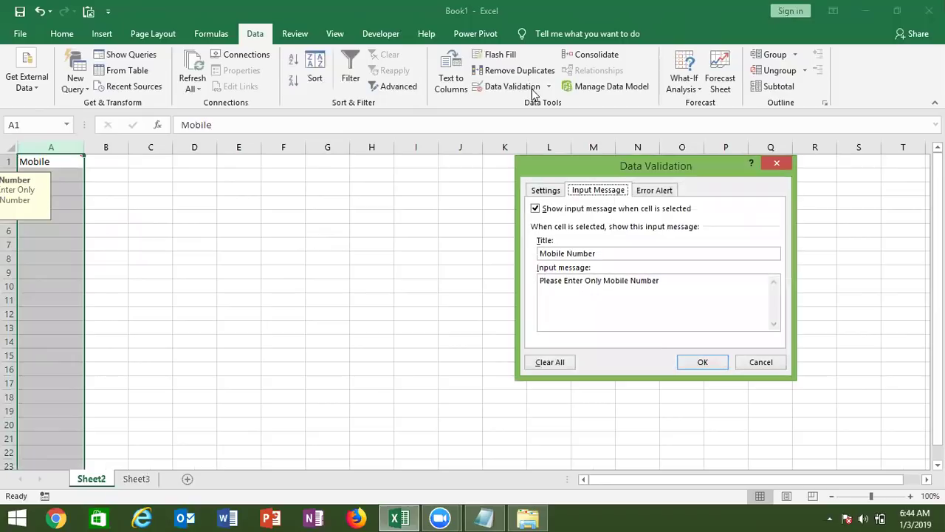
click(667, 190)
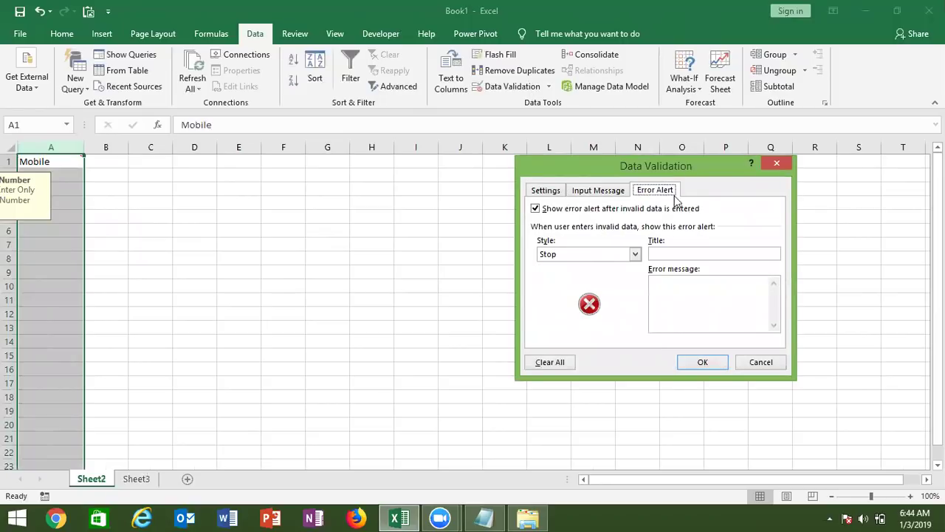
click(667, 253)
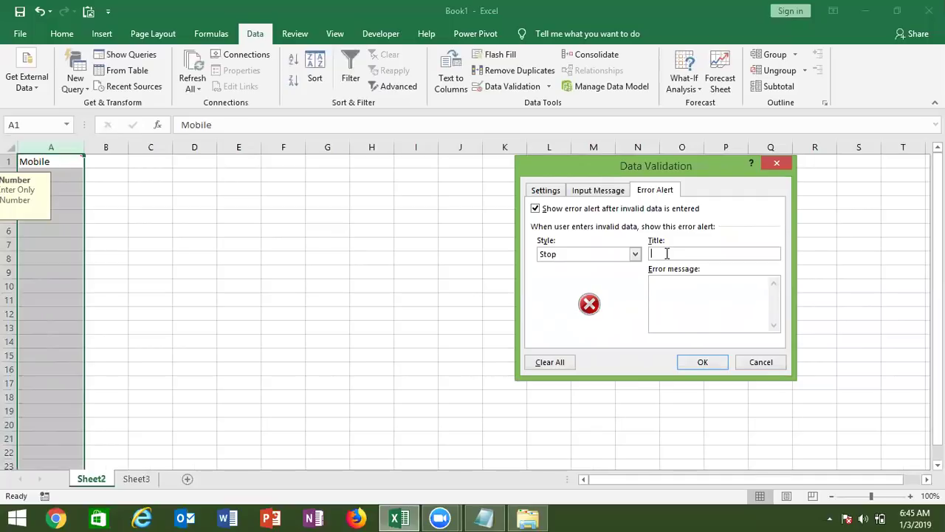
text(Wrong Mobile Number)
click(671, 283)
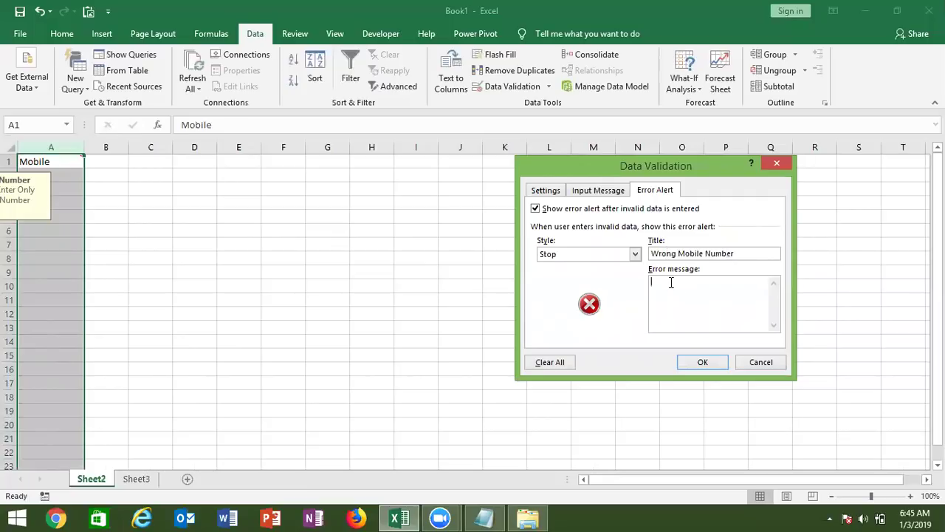
text(Please Enter )
text(Correct )
text(Mobil)
text(e )
text(Numba)
key(BackSpace)
text(er)
click(702, 363)
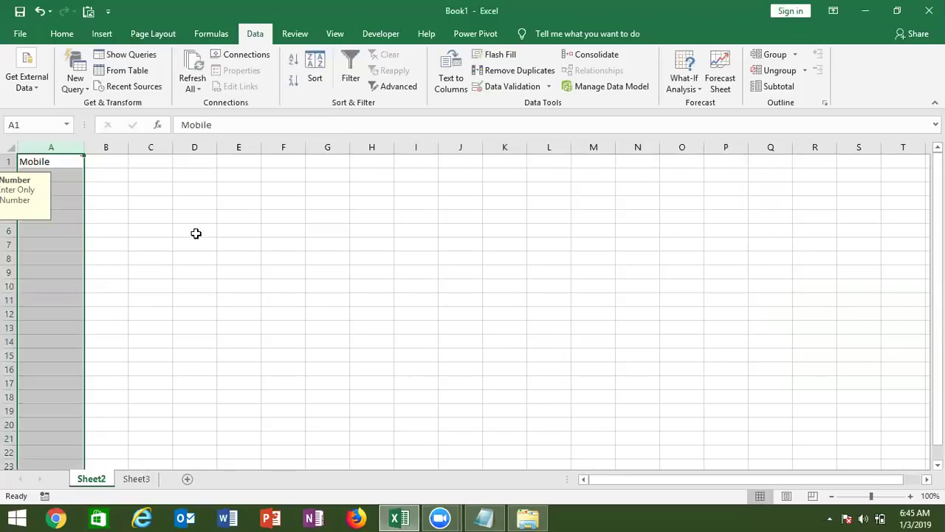
click(73, 184)
text(464)
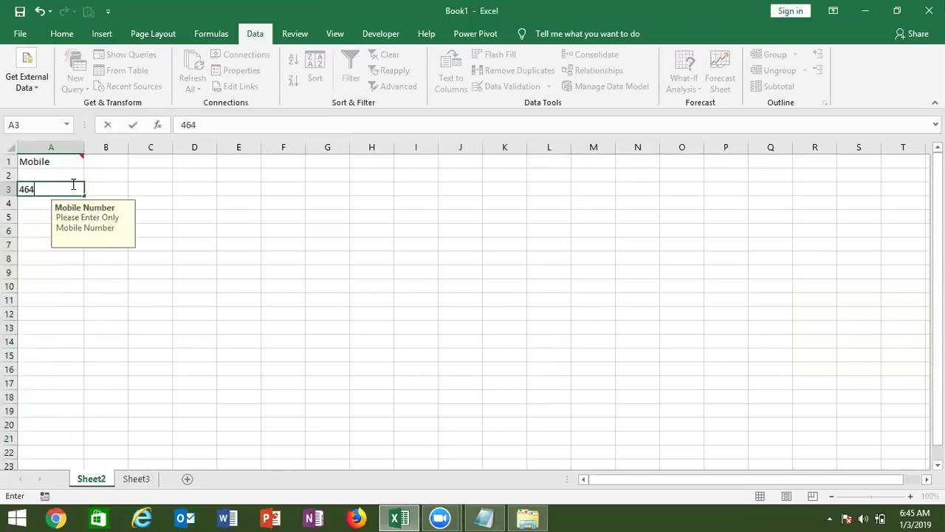
key(Return)
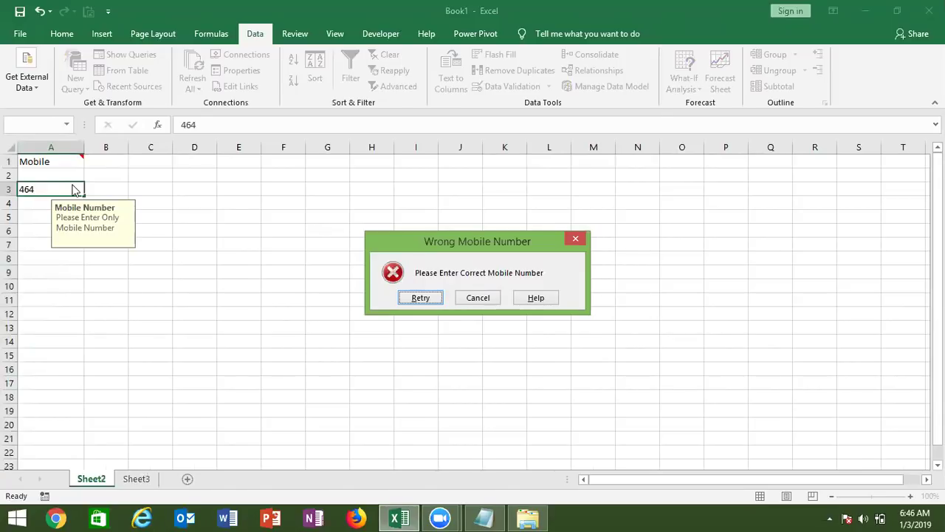
key(Escape)
click(66, 159)
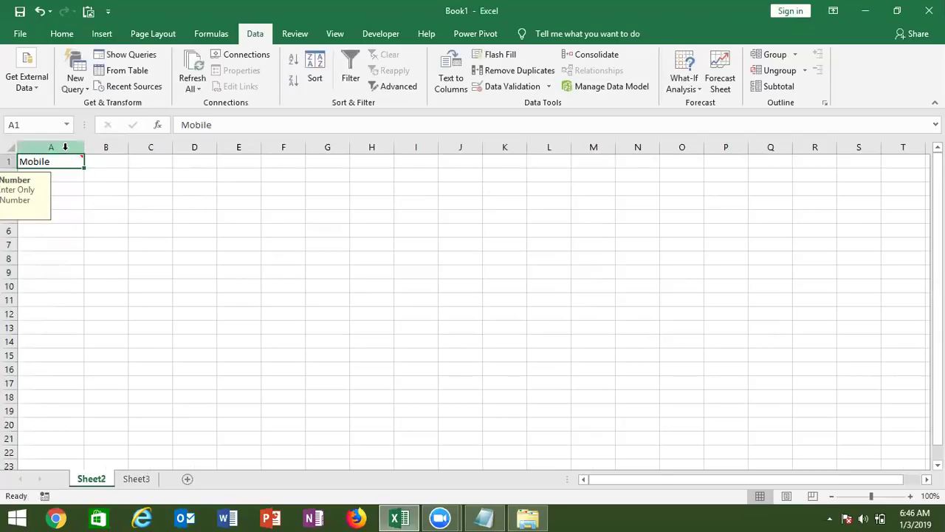
Change column A's error alert style from Stop to Warning.
click(65, 147)
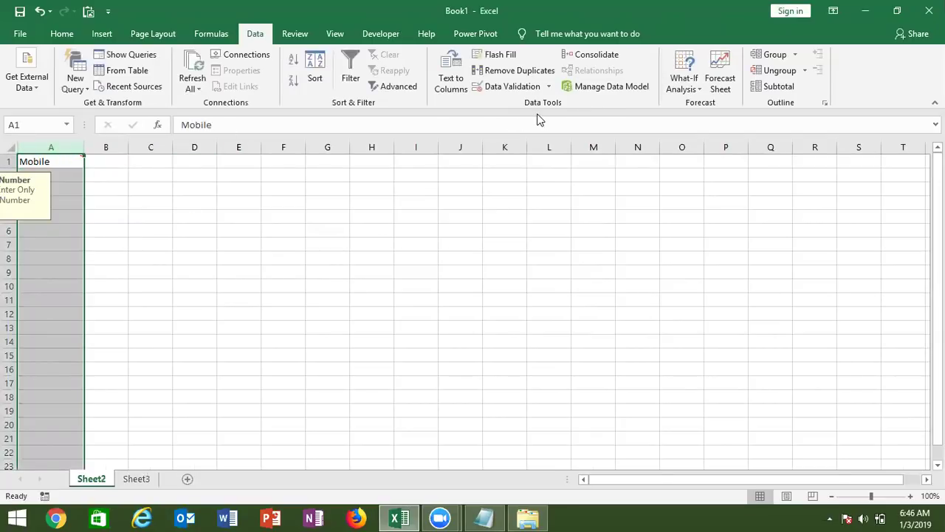
click(513, 85)
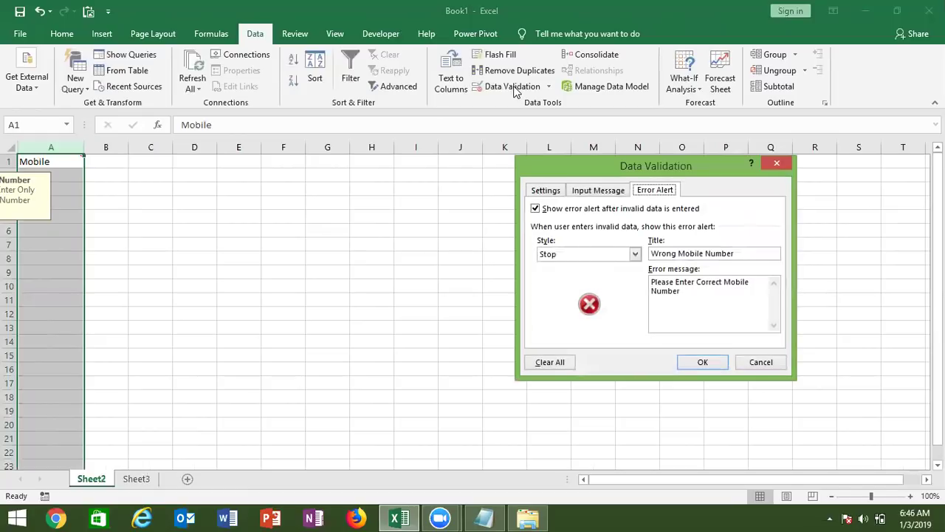
click(591, 252)
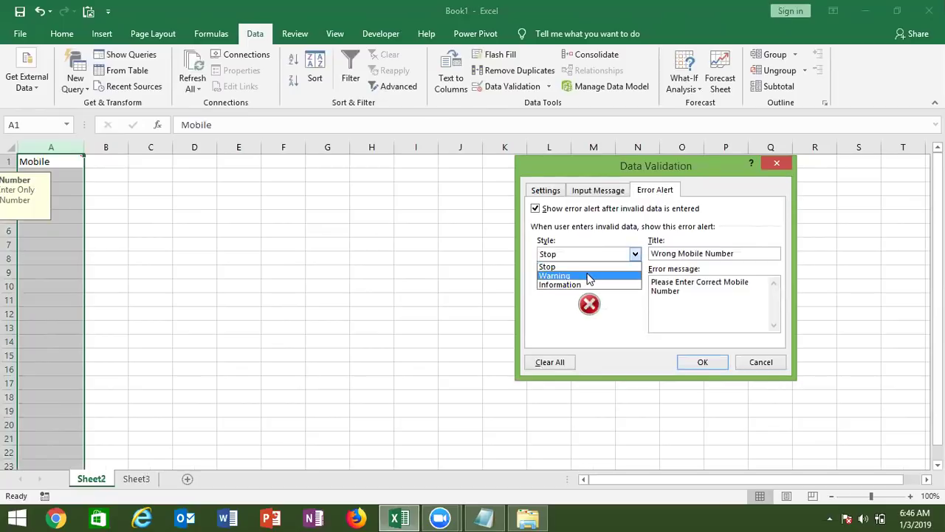
click(595, 274)
click(685, 366)
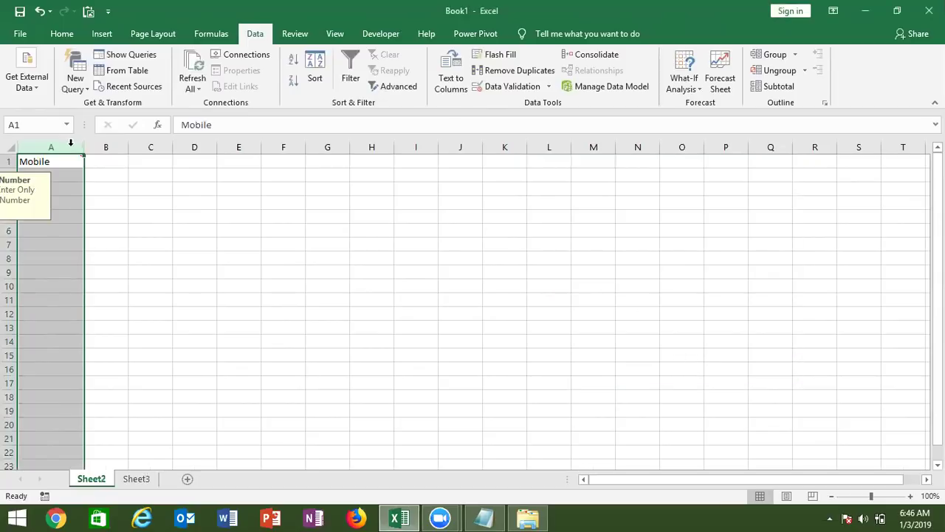
Test by entering 1316 in A2, accept it past the warning, then delete it.
click(66, 173)
text(1316)
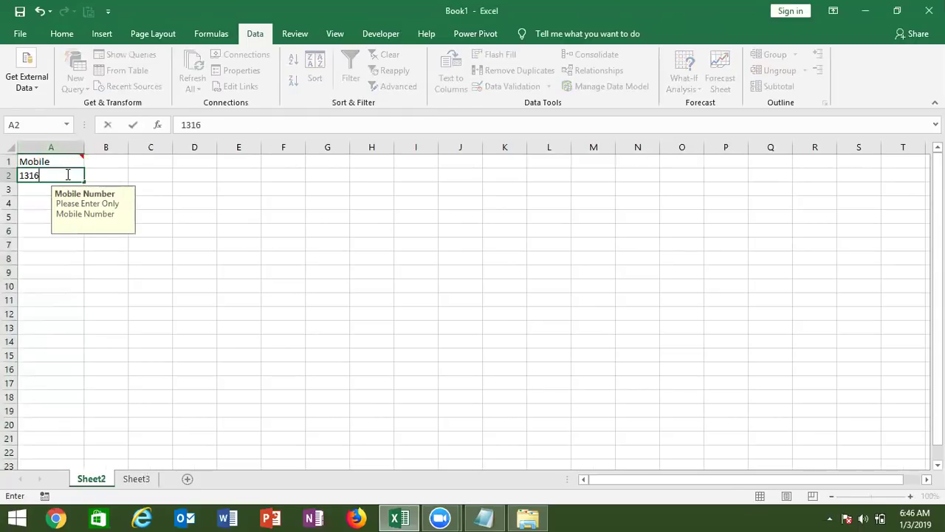
key(Return)
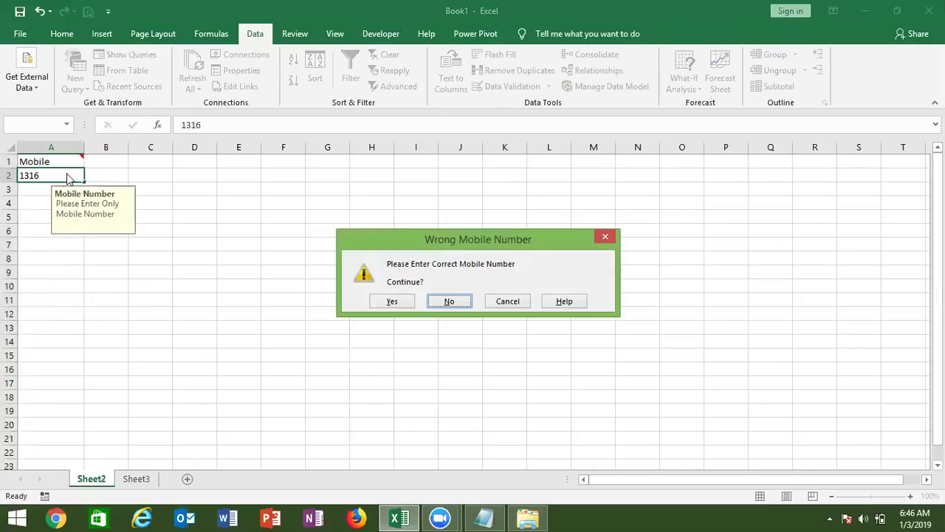
key(Tab)
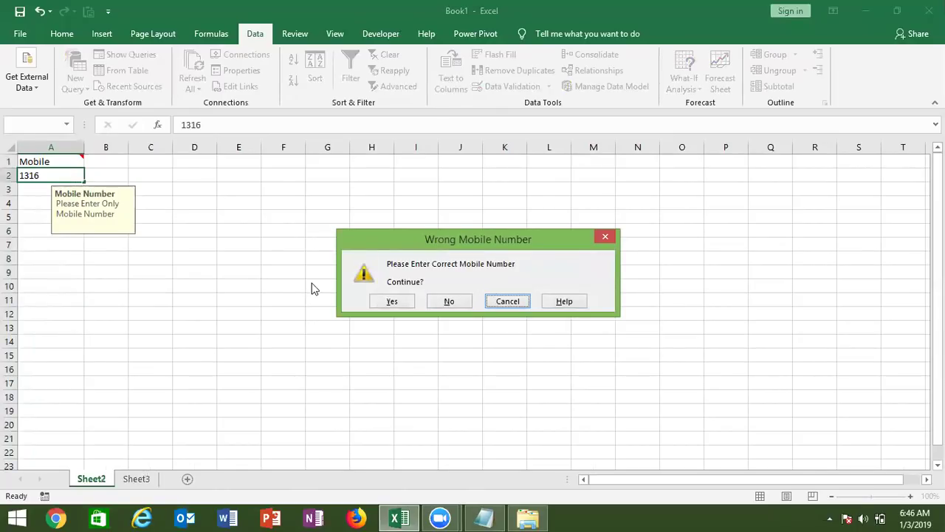
click(382, 305)
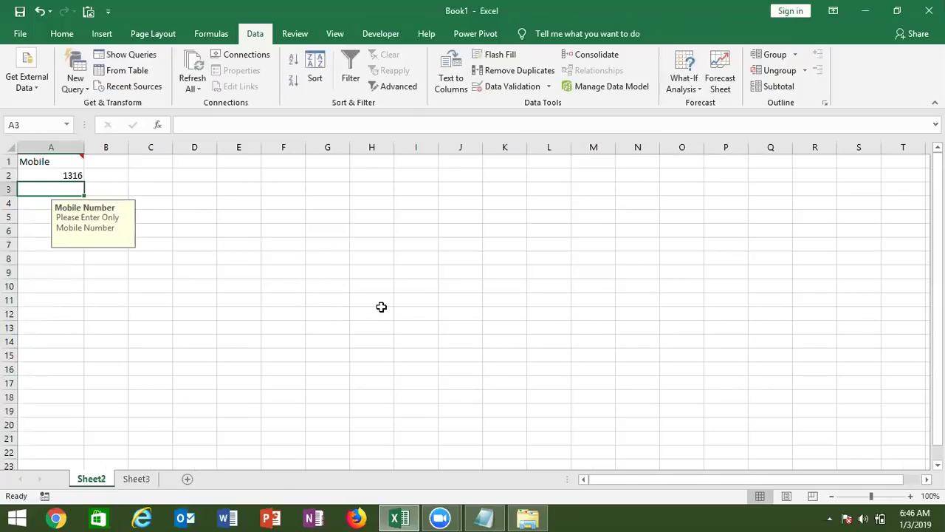
key(Up)
key(Delete)
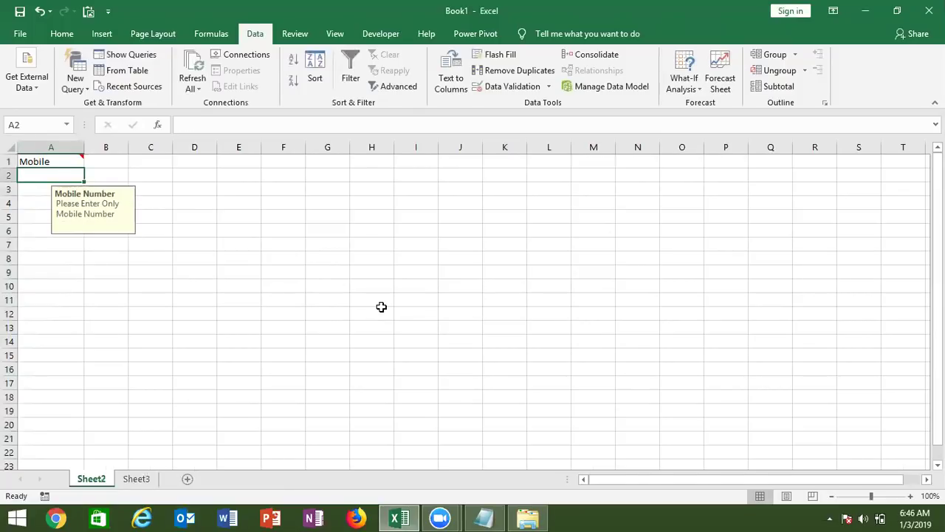
click(62, 144)
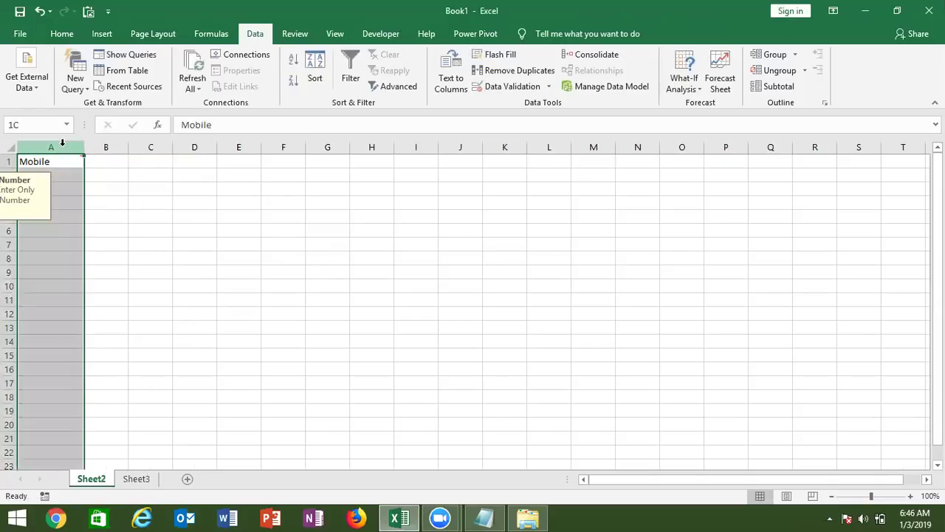
click(504, 87)
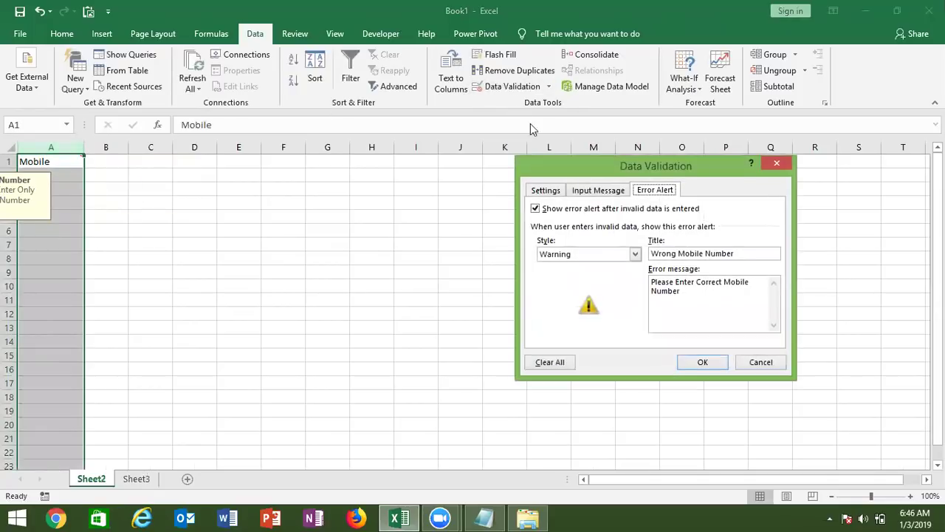
click(590, 254)
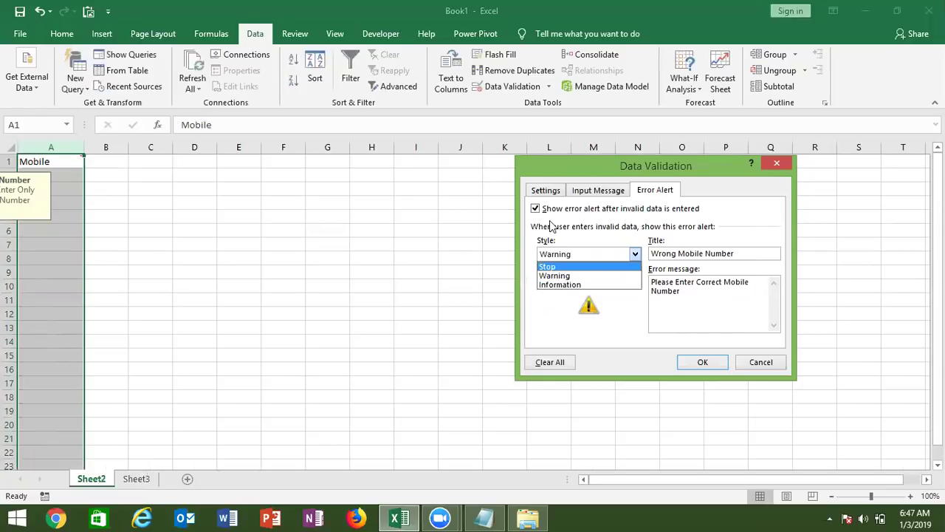
click(550, 191)
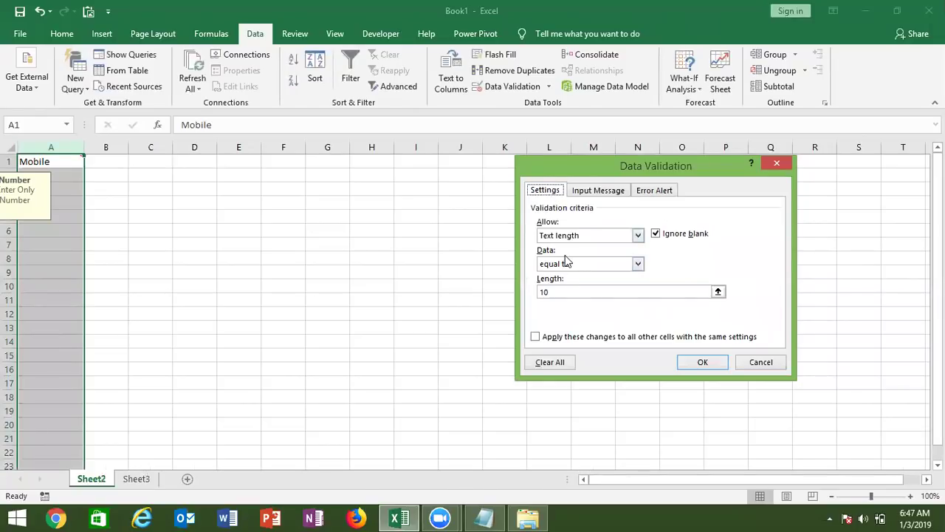
click(597, 193)
click(641, 194)
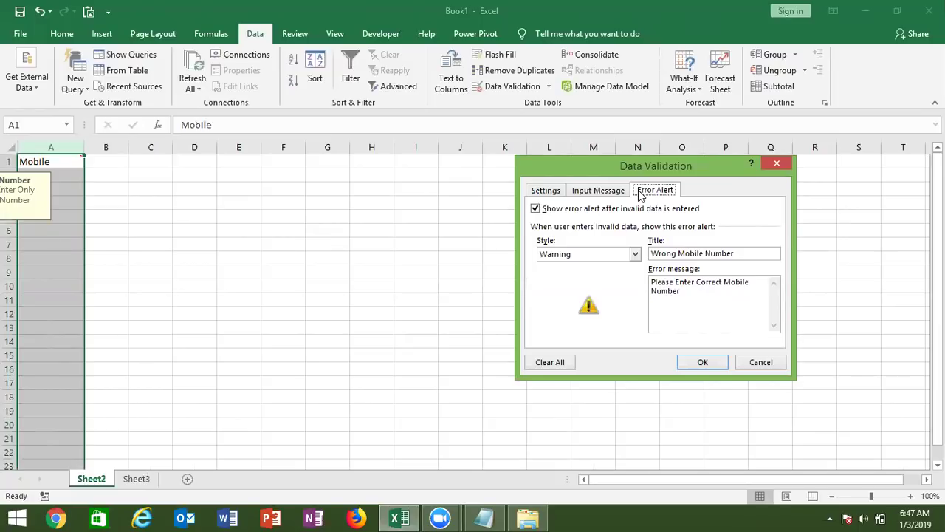
key(Return)
Enter the header 'City' in cell B1.
click(114, 164)
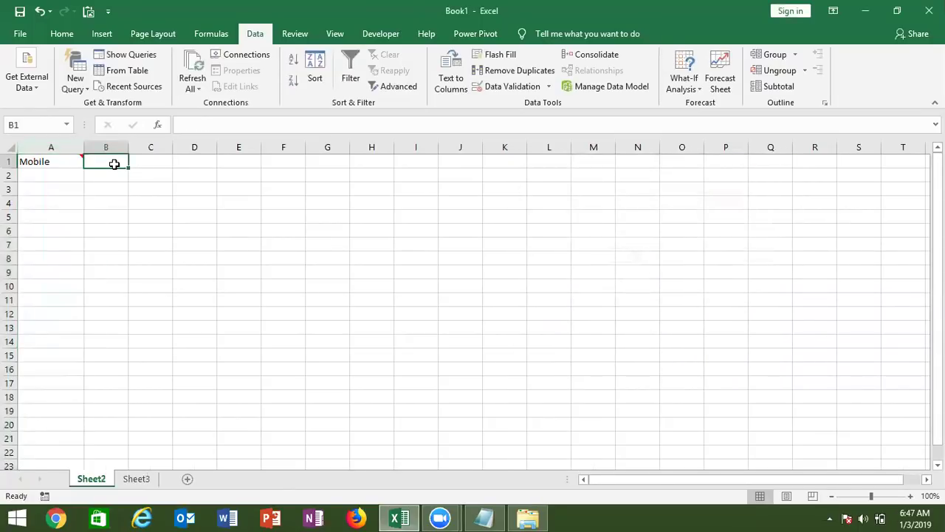
text(City)
key(Return)
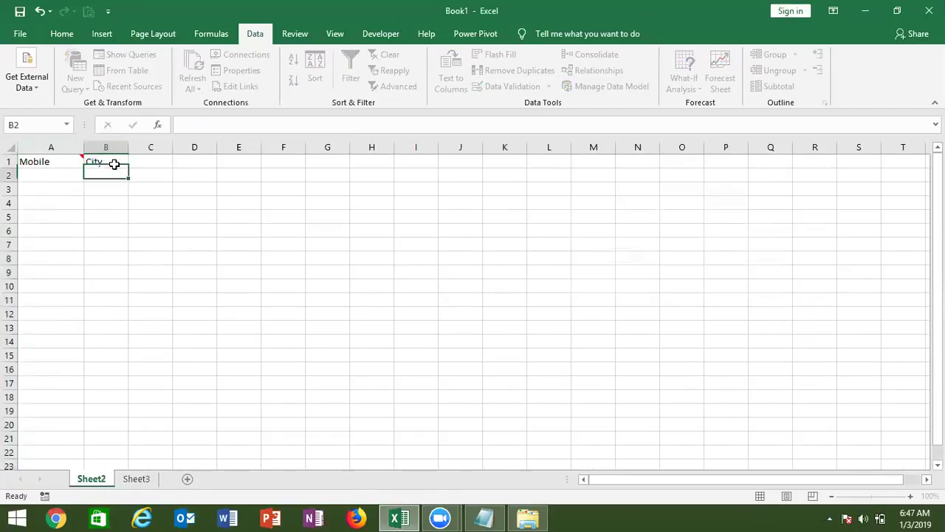
click(114, 163)
Give column B a Warning alert titled 'Not a List' reading 'This Value not a List Do Want to Enter'.
click(108, 149)
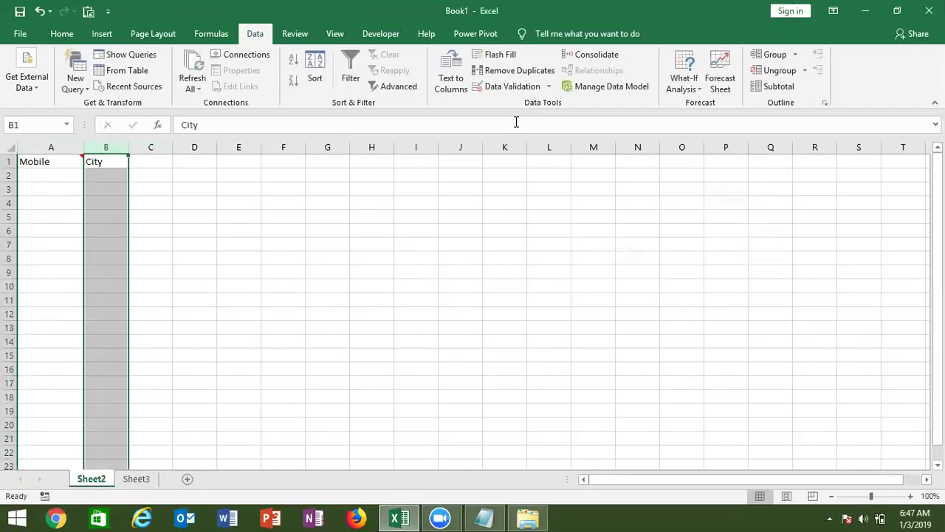
click(511, 88)
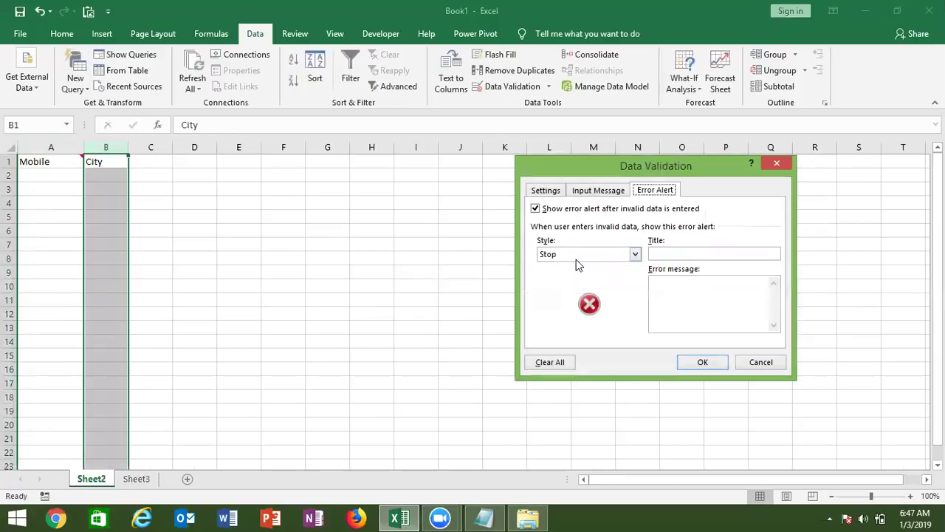
click(578, 256)
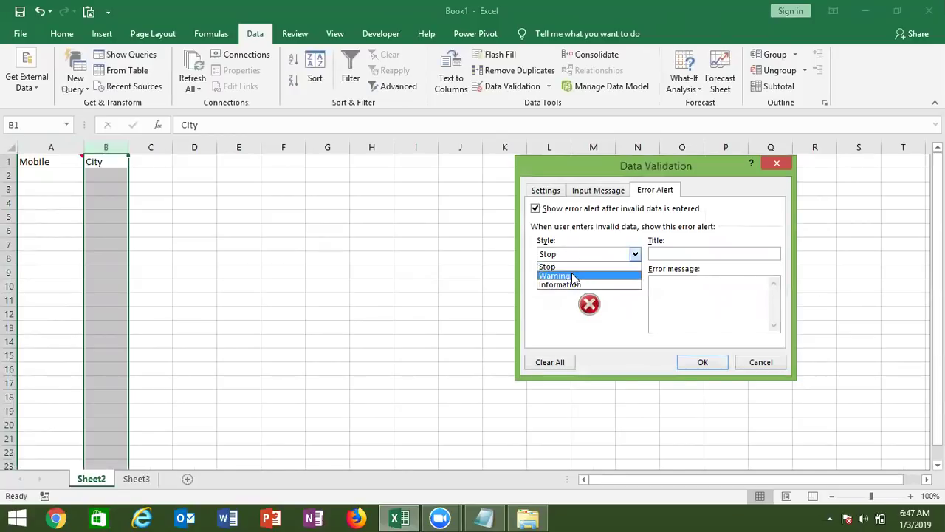
click(572, 275)
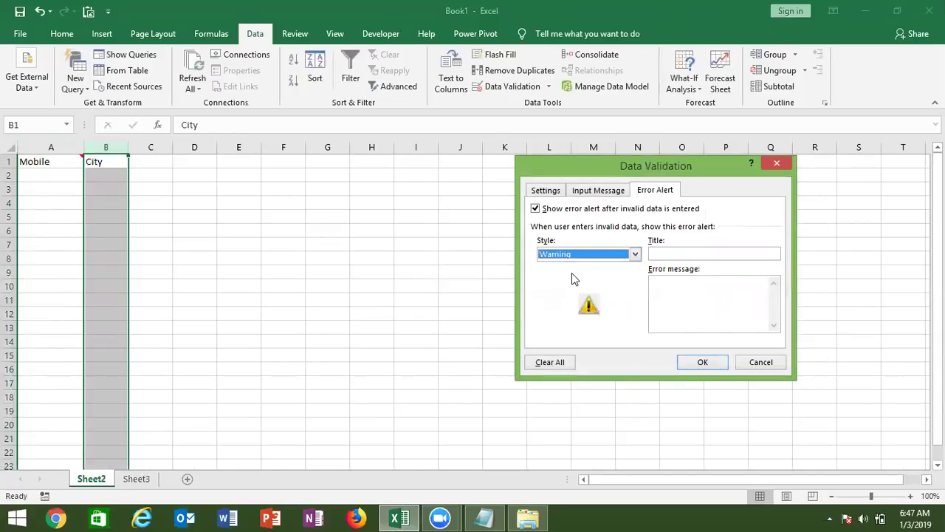
click(677, 253)
text(Not a List)
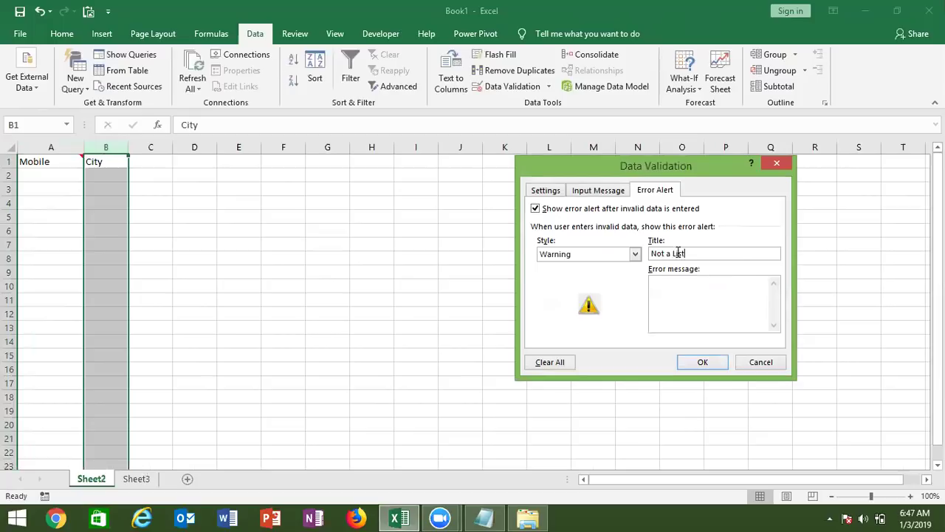
click(676, 279)
text(Thi)
text(s Value not a List D)
text(o Want cont)
key(BackSpace)
key(BackSpace)
key(BackSpace)
key(BackSpace)
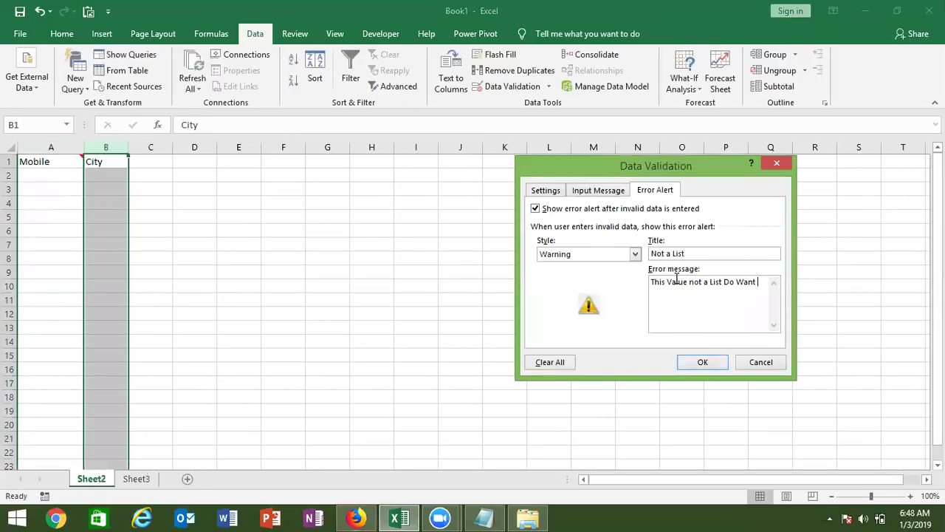
text(to Enter )
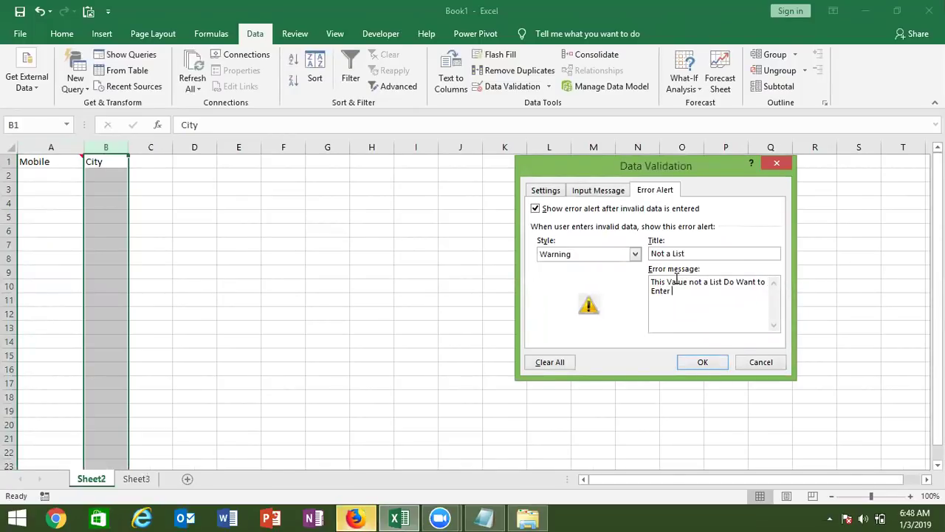
text(..)
Set column B to allow a List with source 'New Delhi,Pune,Panjab'.
click(556, 190)
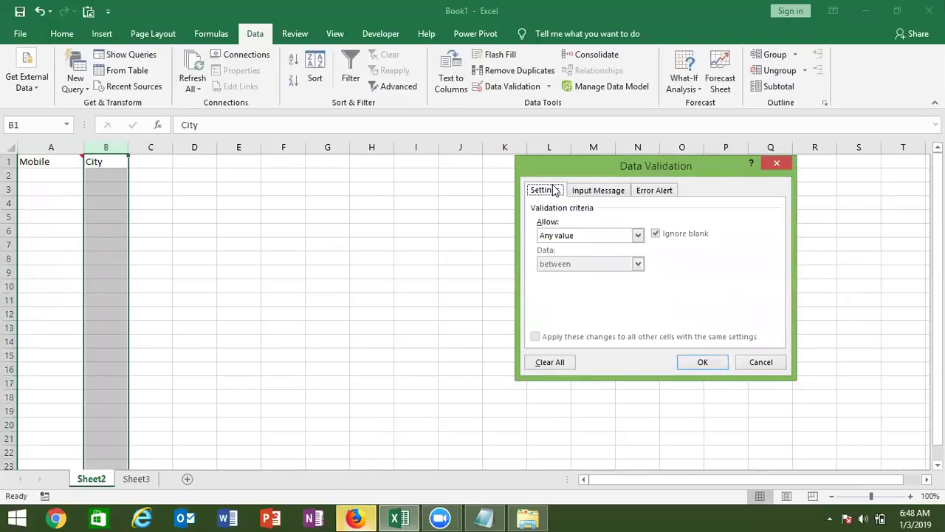
click(560, 237)
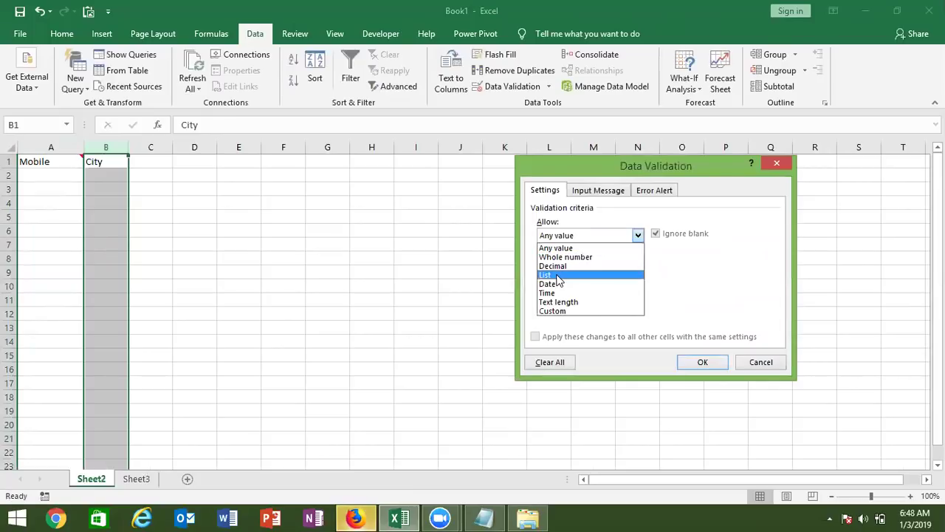
click(554, 275)
click(553, 290)
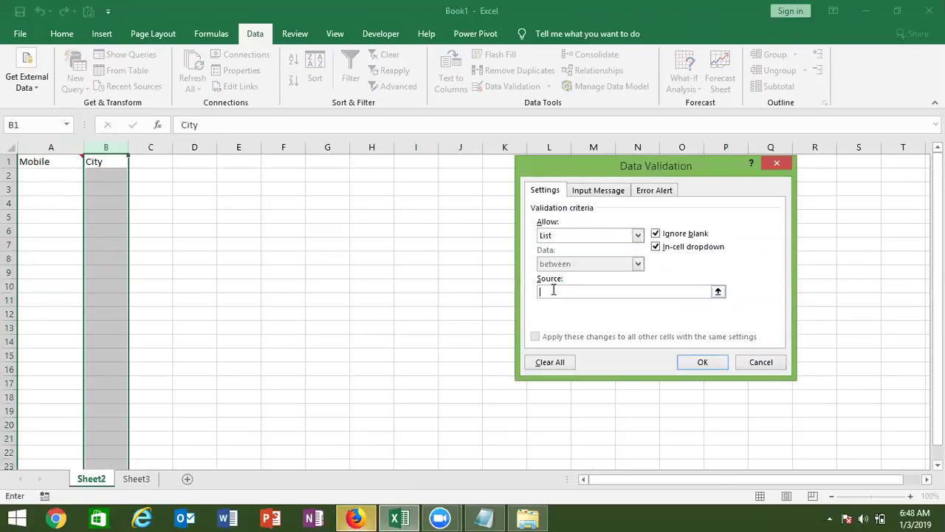
text(New Delhi,Pune,)
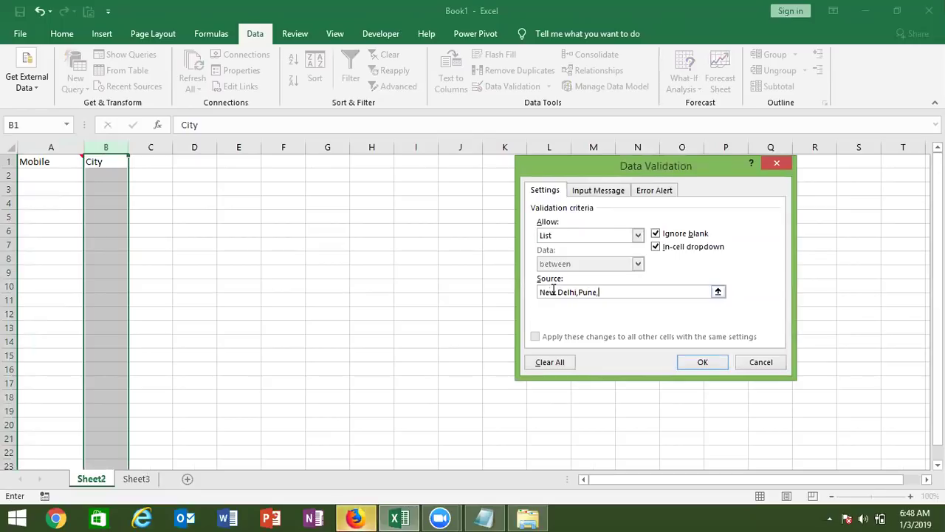
text(Panjab)
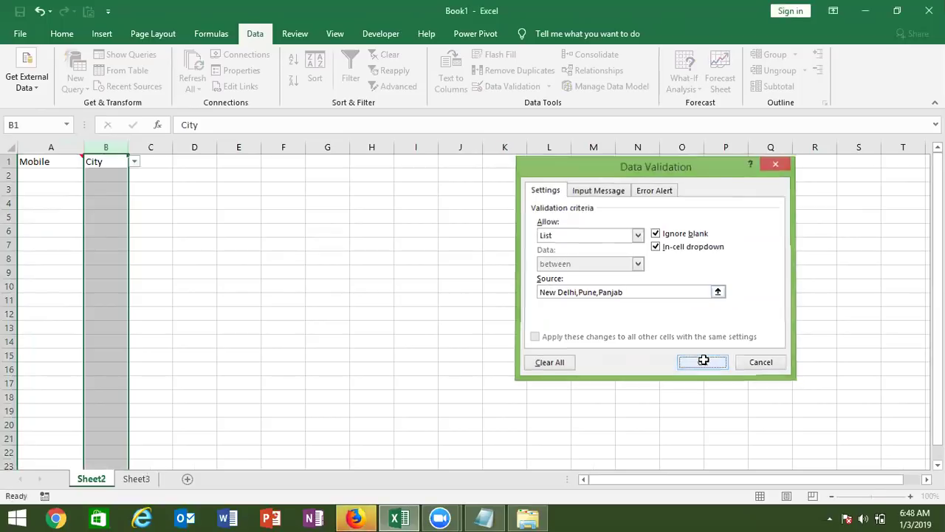
click(703, 362)
click(100, 175)
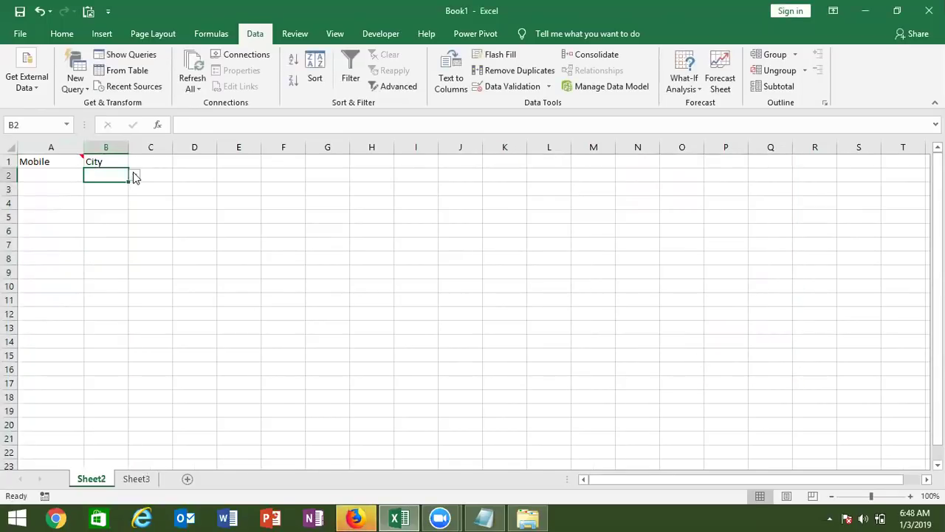
Type Patna into B2 and keep it by answering Yes to the Not a List warning.
click(133, 175)
click(104, 172)
text(PAtna)
key(Return)
key(Left)
key(Return)
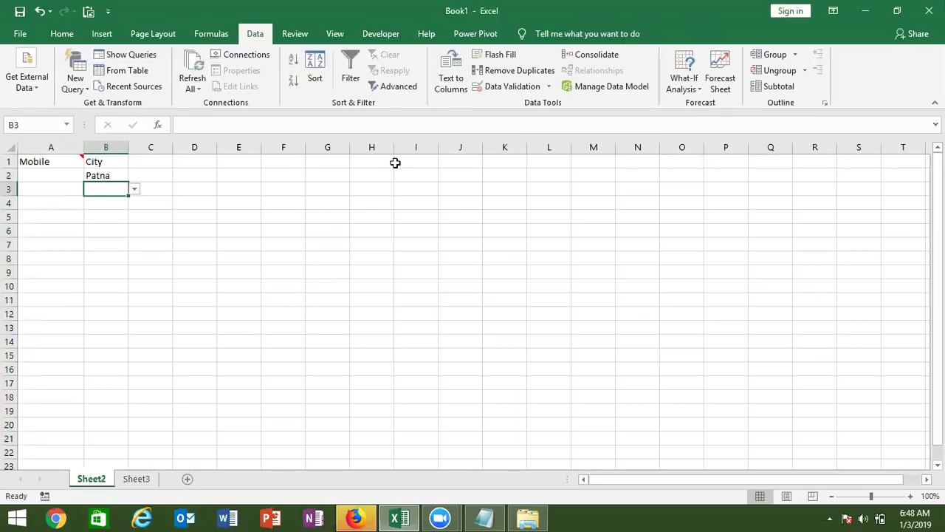
click(111, 167)
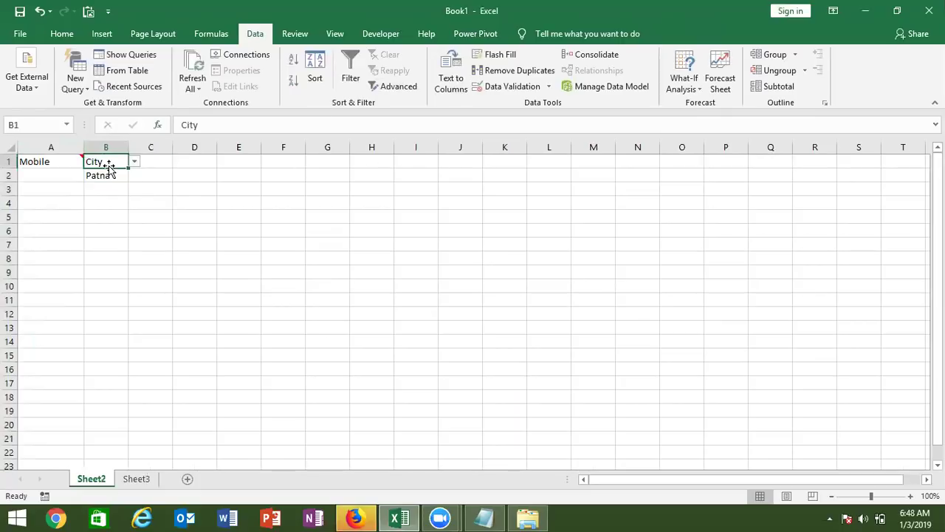
click(106, 177)
click(109, 190)
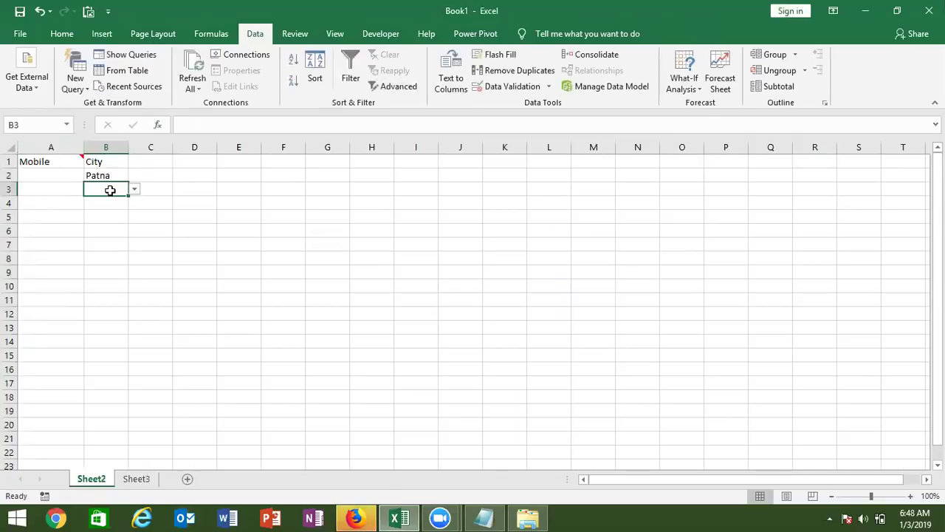
click(145, 164)
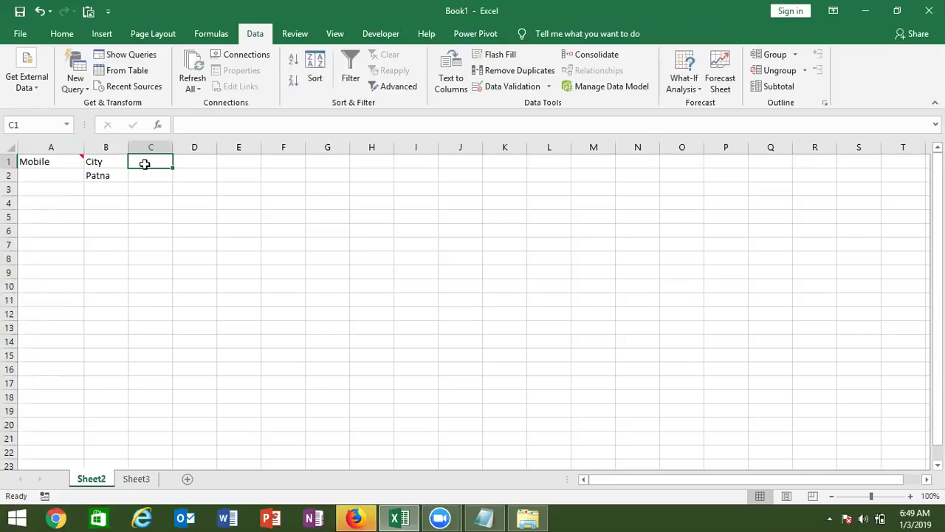
Head C1 with 'A/c', give C2 the custom rule =countif(C:C,C2)=1, and copy C2.
text(A/C)
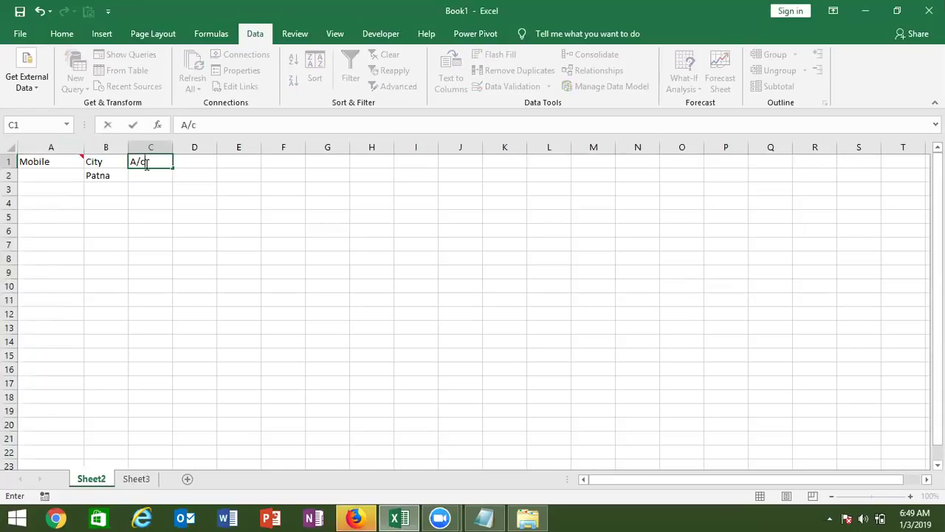
key(Return)
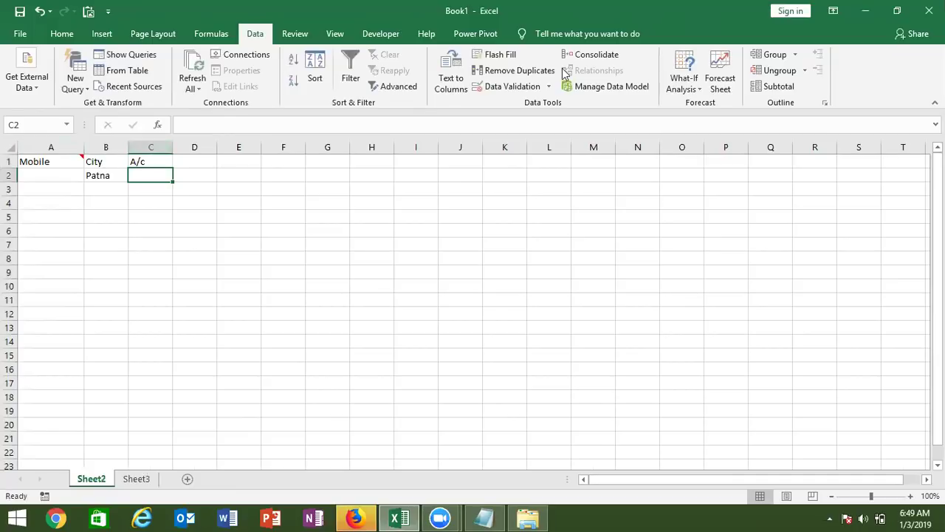
click(499, 88)
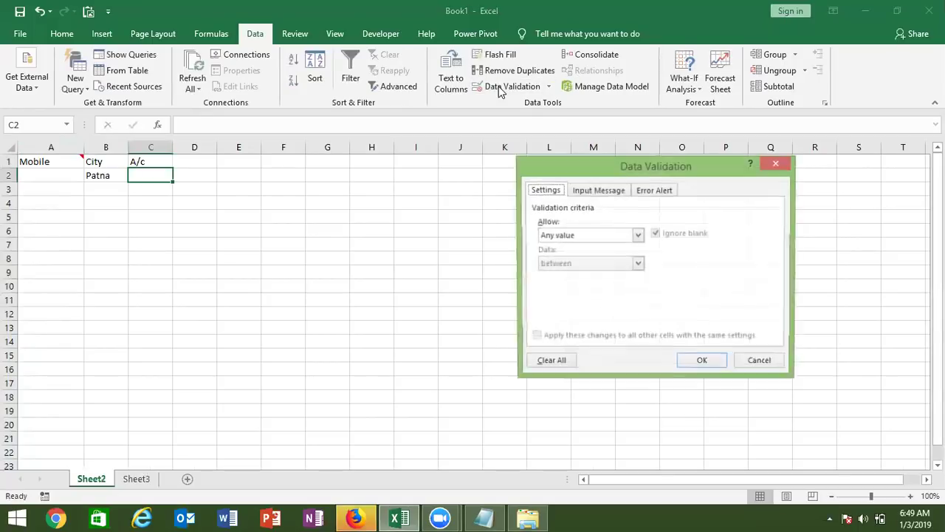
click(551, 237)
click(559, 311)
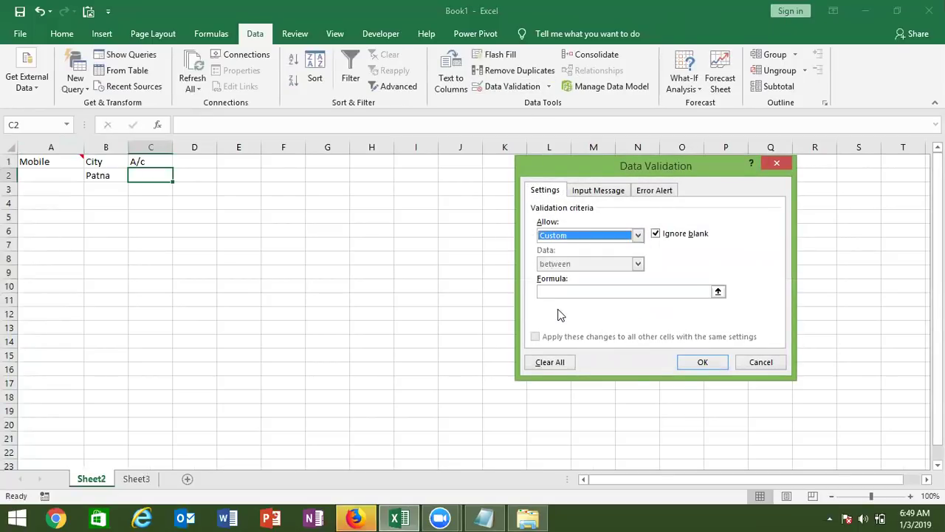
click(555, 291)
text(=countif()
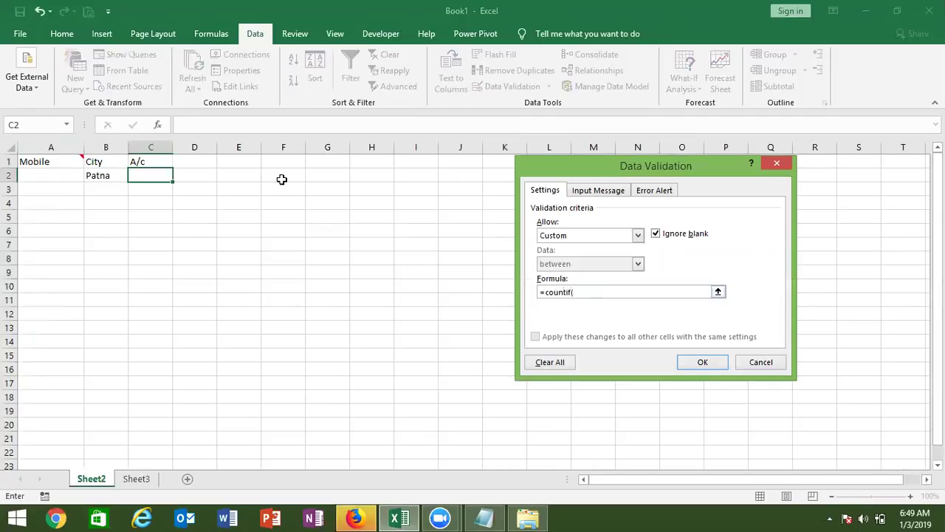
click(156, 145)
text(,)
click(147, 174)
text()=1)
click(694, 362)
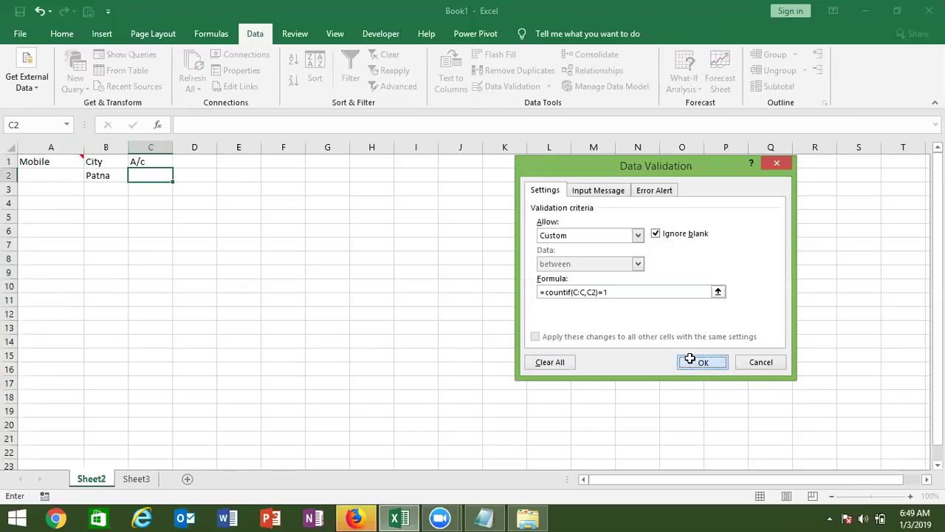
key(ctrl+c)
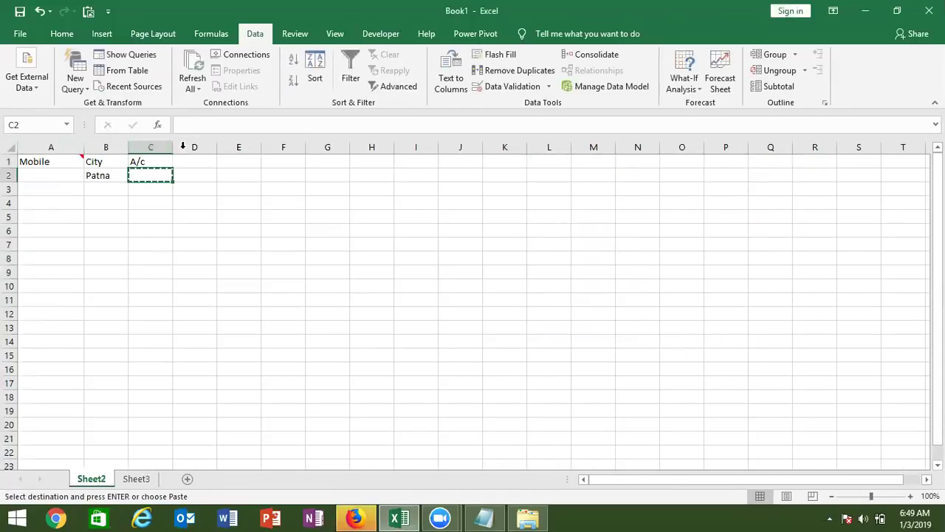
Paste only the no-duplicates validation rule into cells C3:C17.
drag(151, 201, 154, 383)
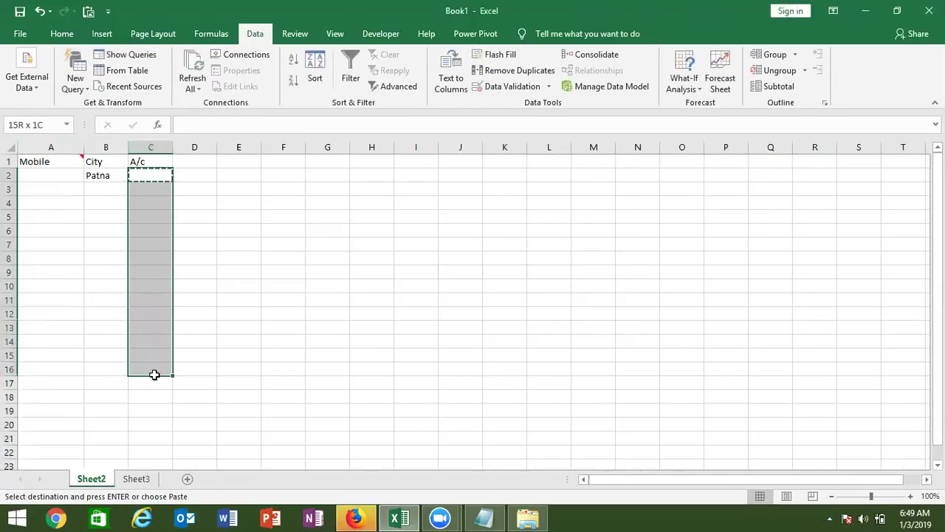
right_click(150, 305)
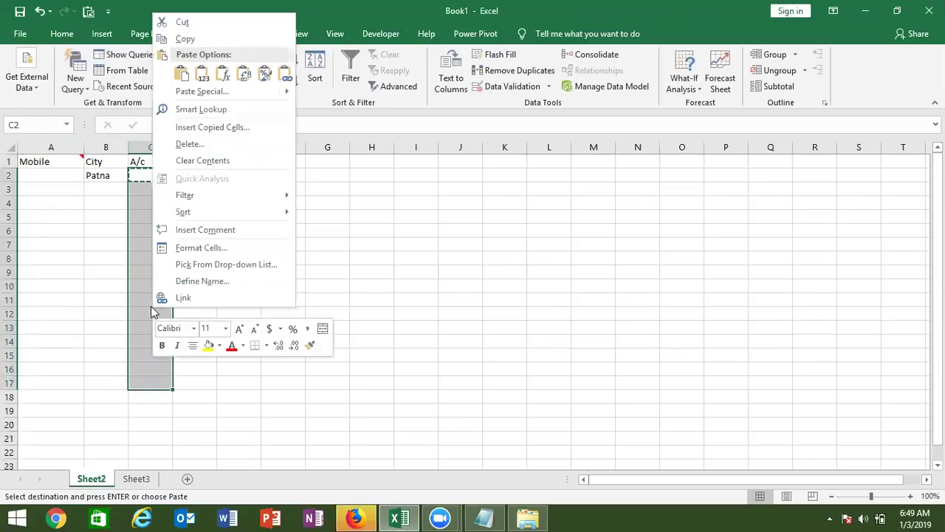
click(207, 91)
click(104, 111)
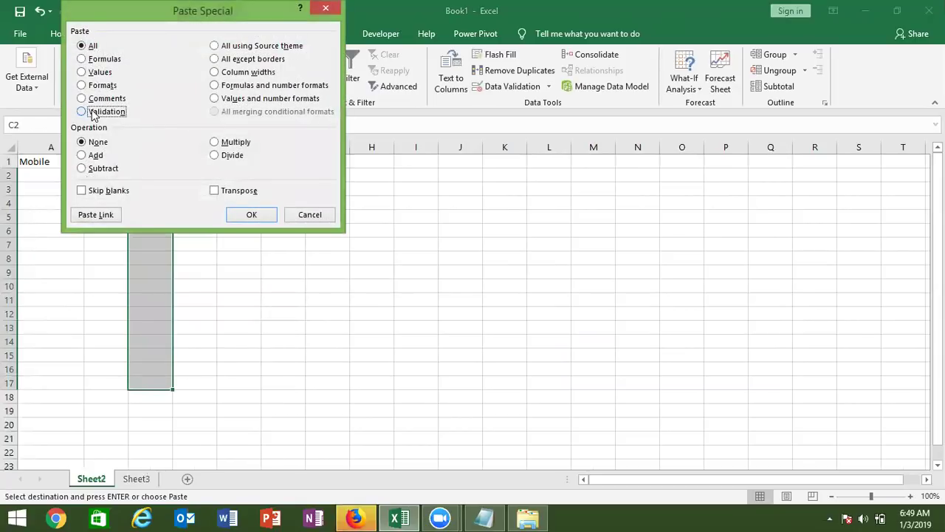
click(243, 214)
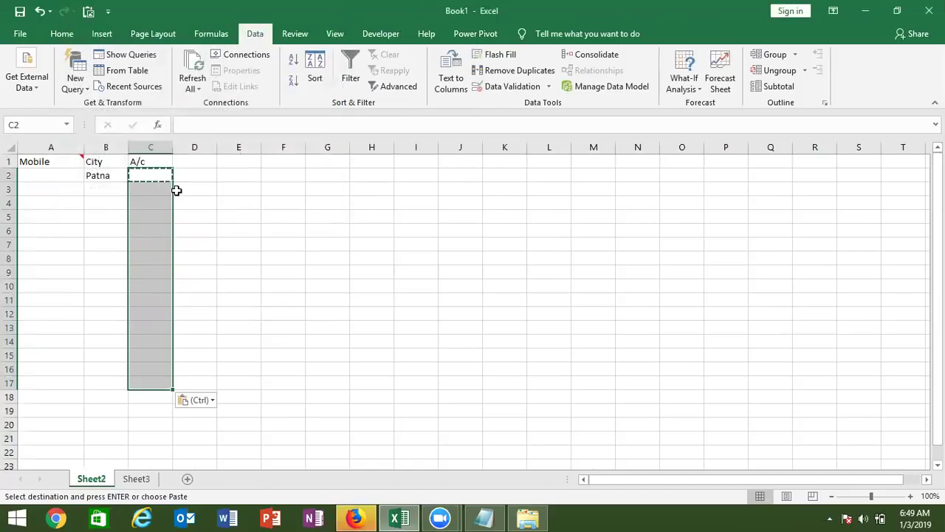
Enter 1 in C2, then confirm that a duplicate 1 in C5 is rejected.
click(151, 175)
text(1)
key(Return)
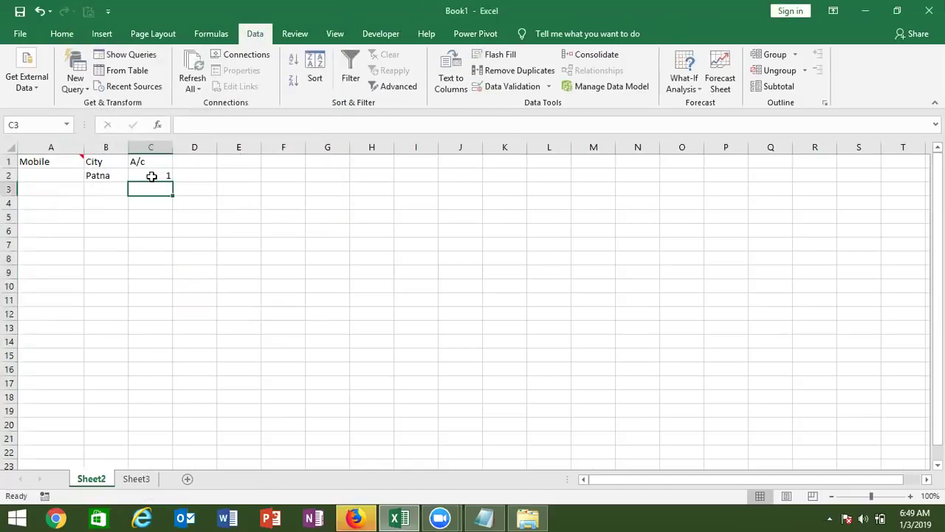
key(Down)
key(Down)
text(1)
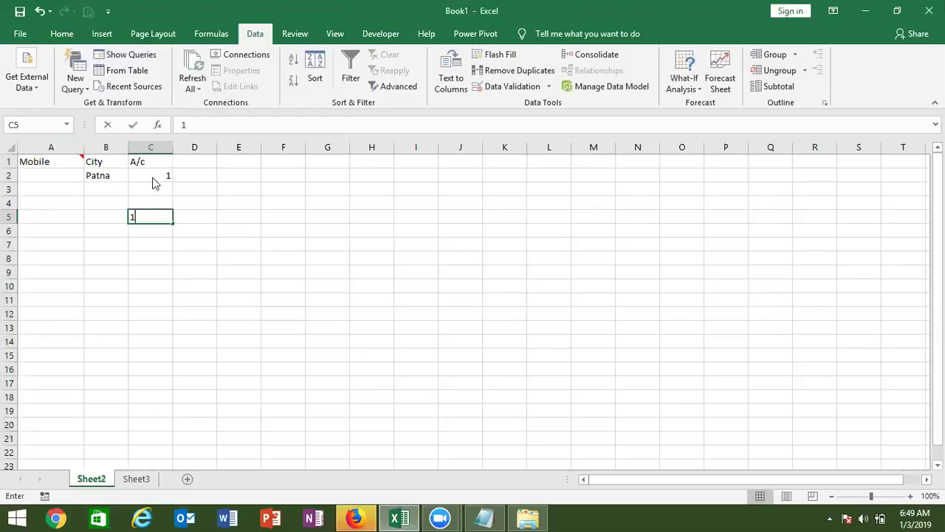
key(Return)
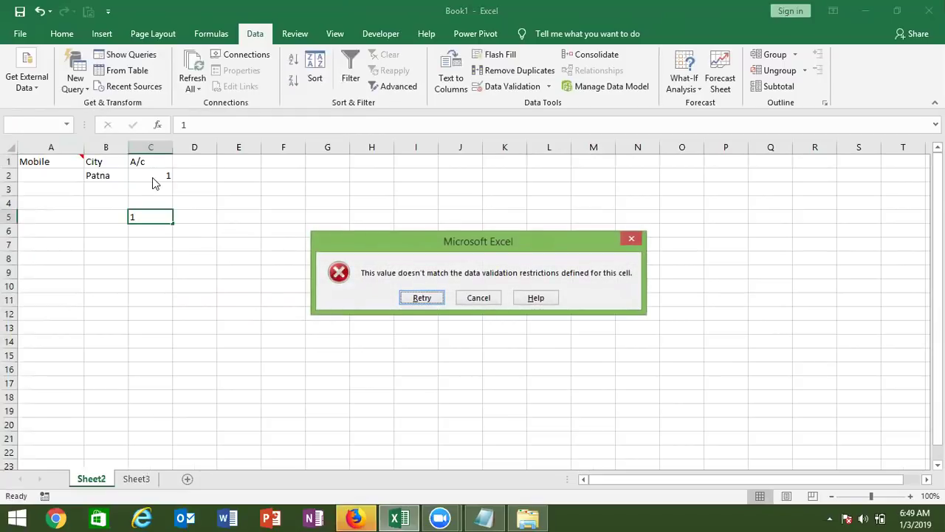
key(Escape)
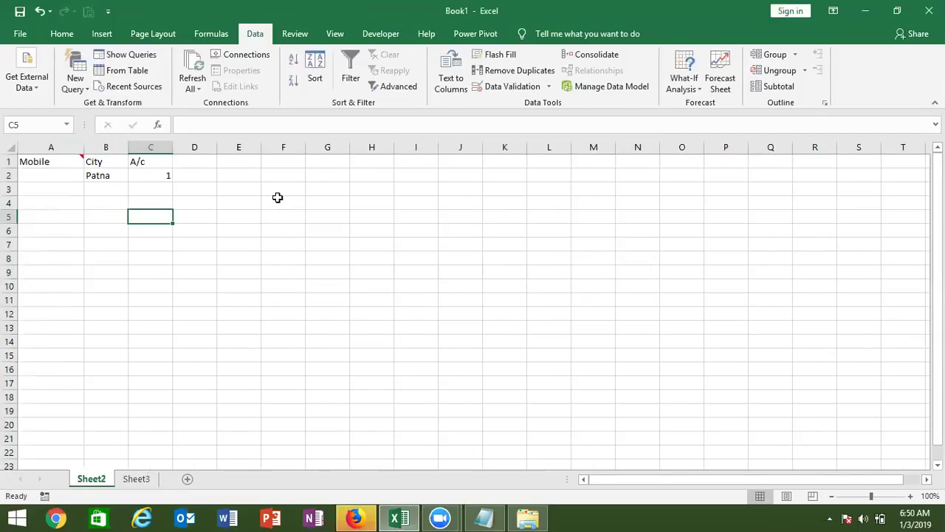
Enter a Block ID header in M1 with values 5, 6, 8, 7, 10, 15, 20, 22 below.
click(595, 161)
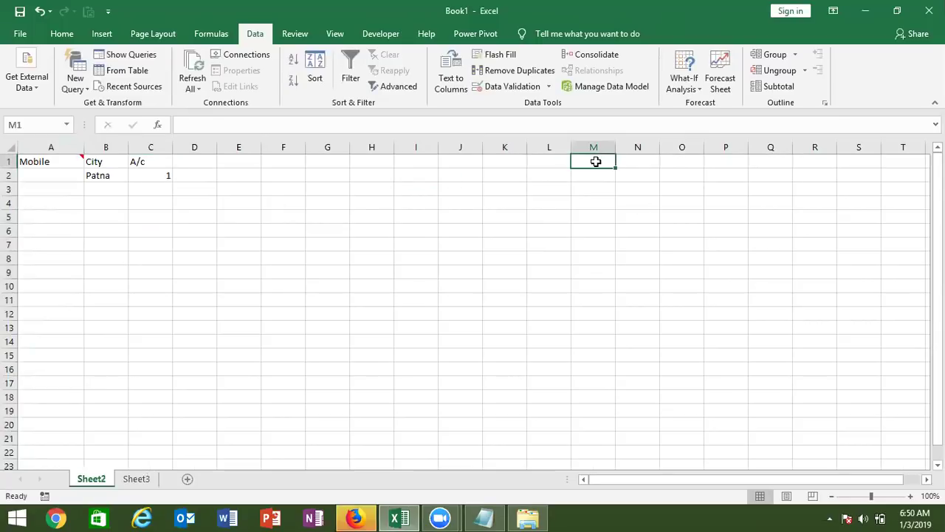
text(B)
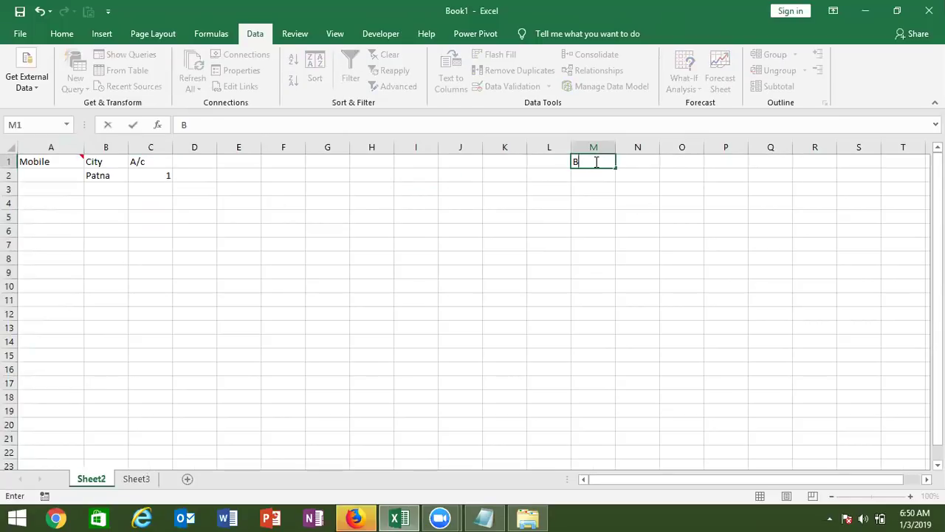
text(log)
key(BackSpace)
text(ck ID)
key(Return)
text(5)
key(Return)
text(6)
key(Return)
text(8)
key(Return)
text(7)
key(Return)
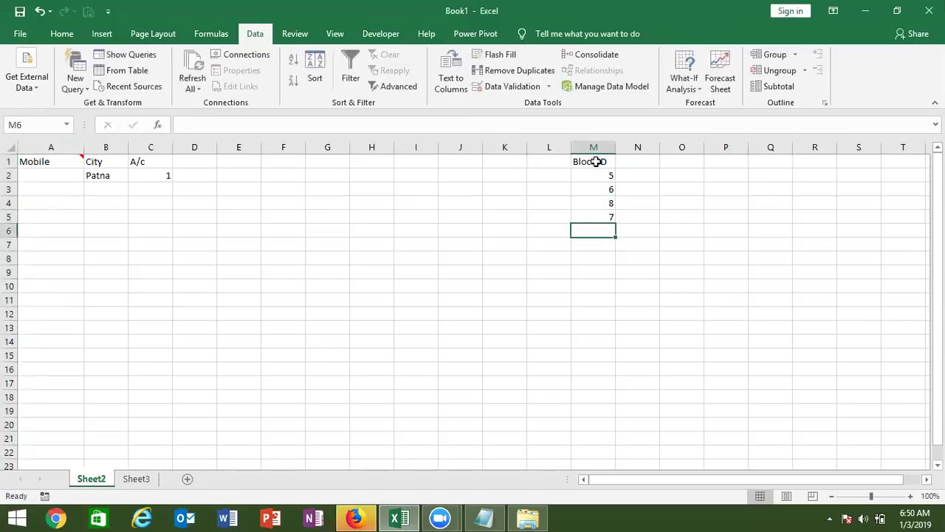
text(10)
key(Return)
text(15)
key(Return)
text(20)
key(Return)
text(22)
key(Return)
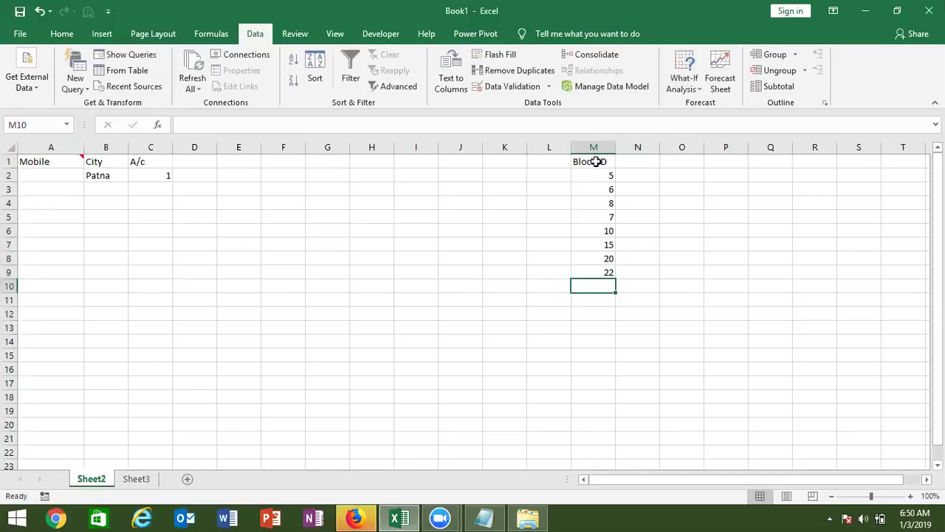
Add the header ID in cell D1.
click(195, 168)
text(ID)
key(Return)
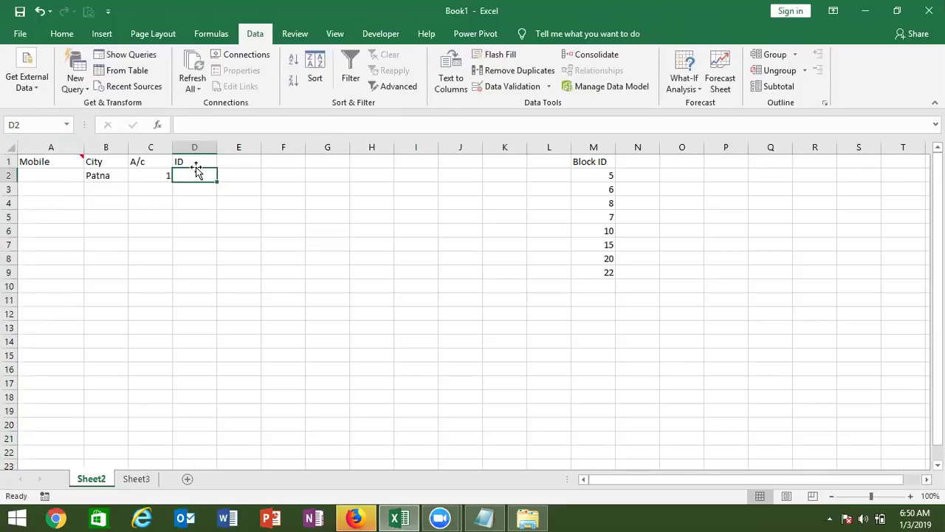
Give D2 a Custom data validation rule =countif(M:M,D2)=0.
click(495, 92)
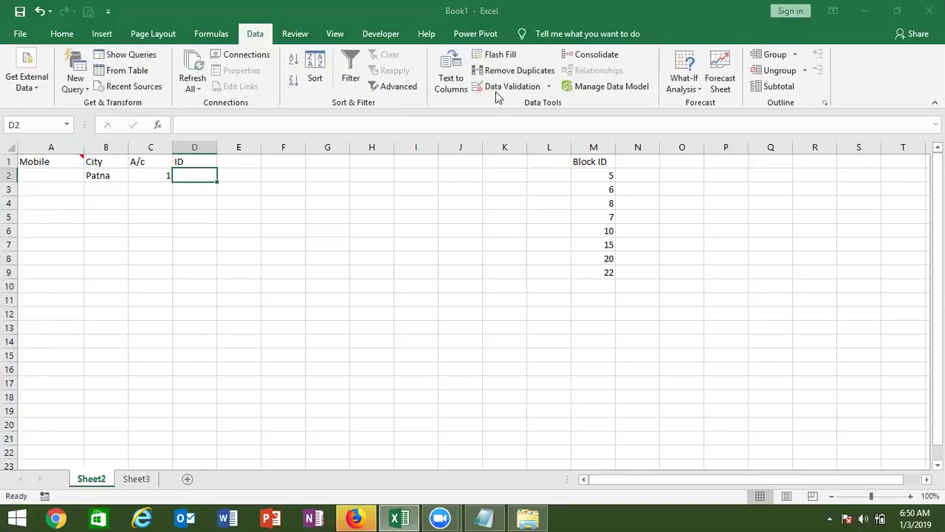
click(551, 240)
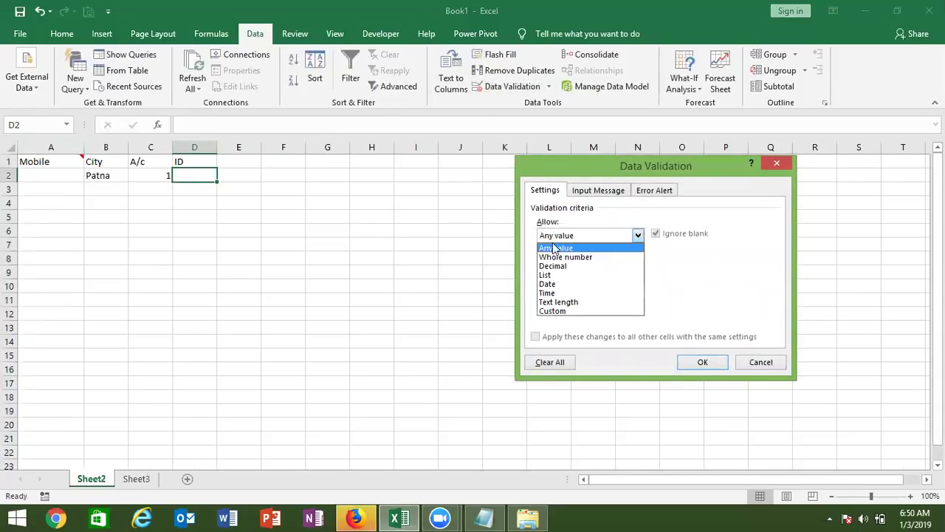
click(551, 310)
click(555, 291)
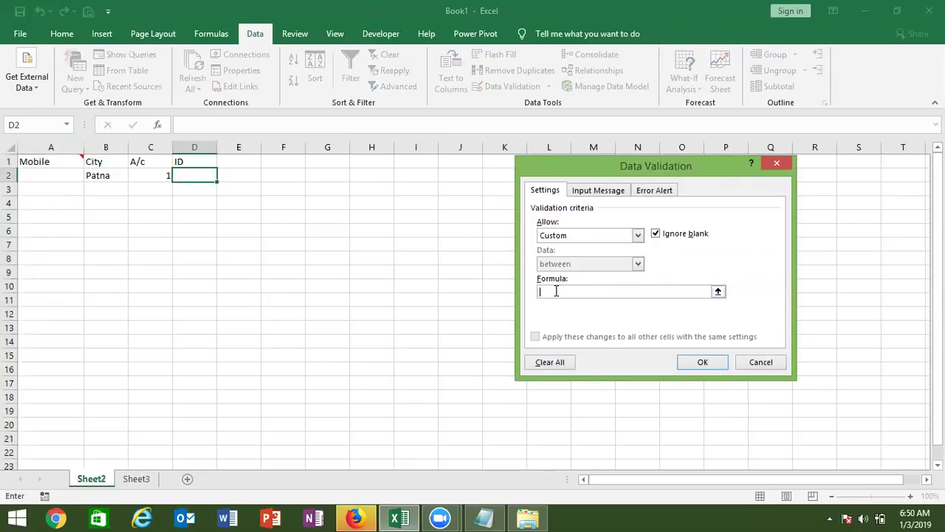
text(=cou)
text(ntif()
drag(556, 177, 303, 210)
click(588, 145)
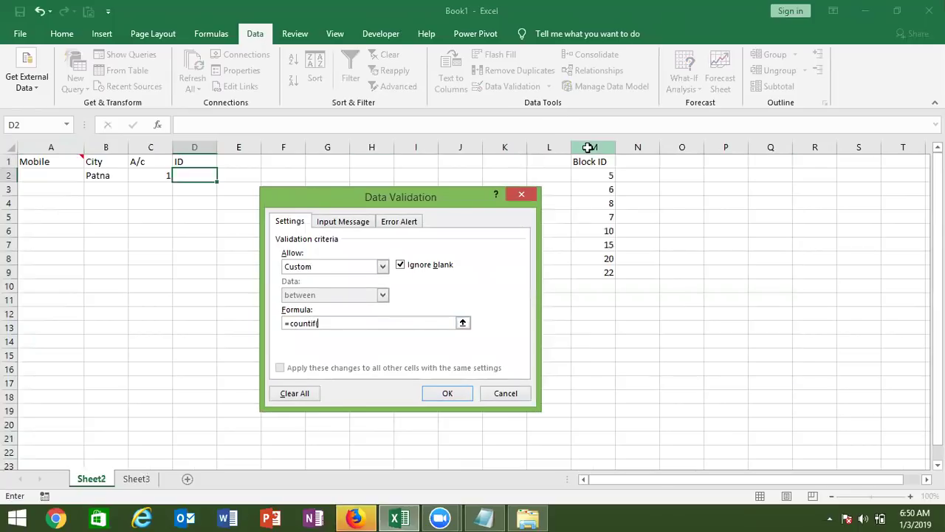
text(M:M,)
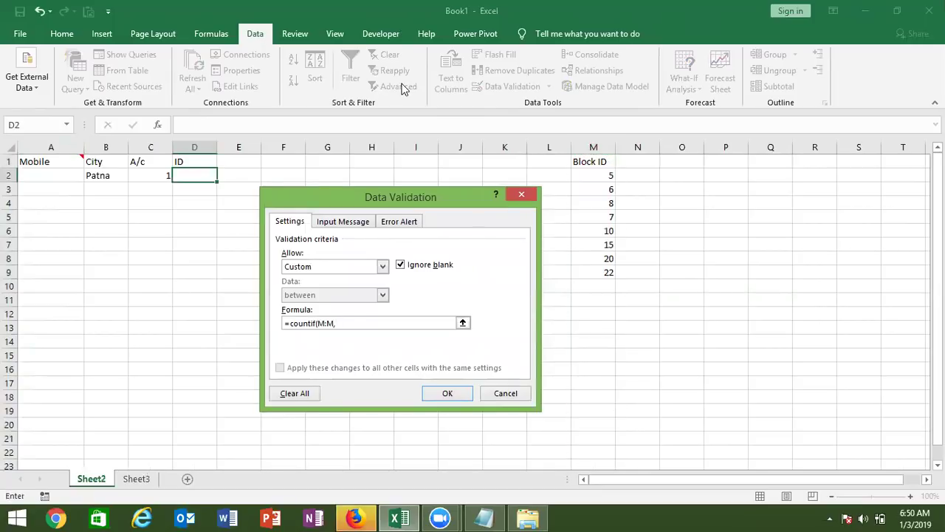
click(199, 175)
text()=0)
click(448, 394)
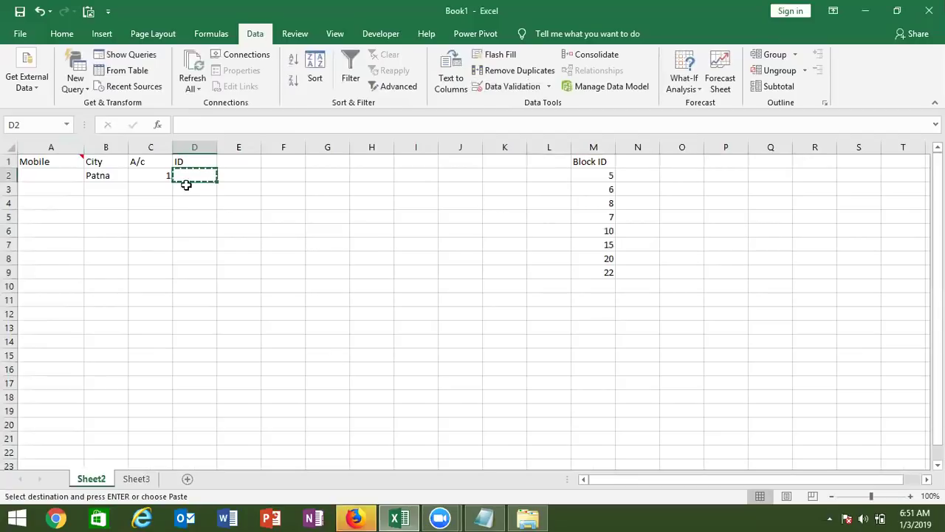
Paste only the ID validation rule into D3:D12.
drag(192, 186, 184, 313)
right_click(200, 209)
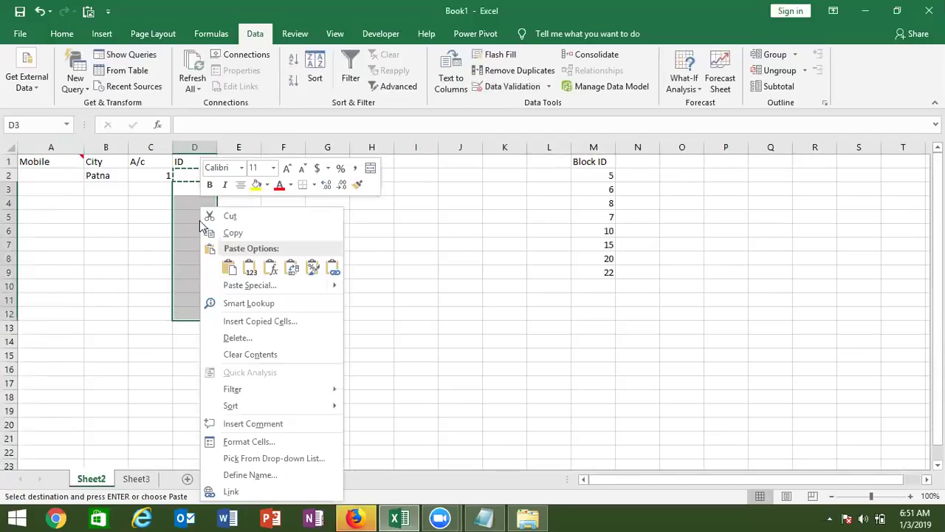
click(262, 285)
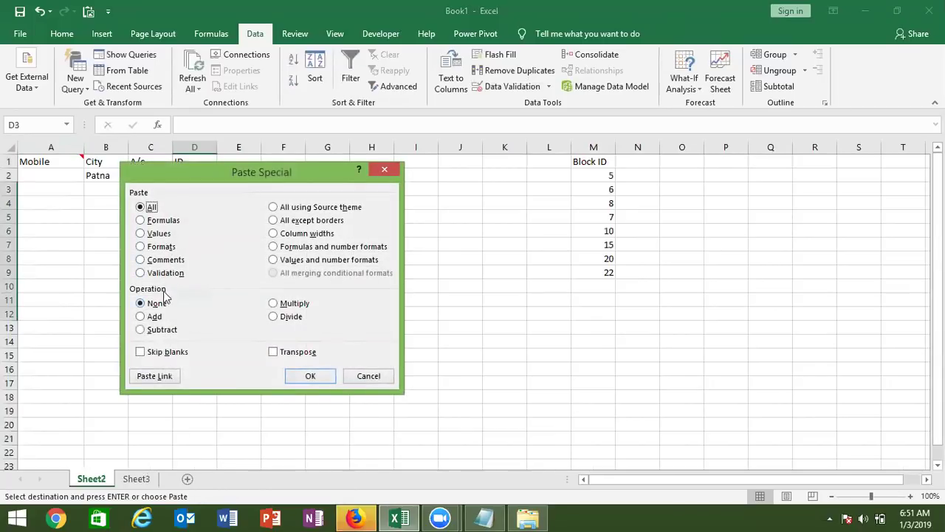
click(164, 272)
click(297, 375)
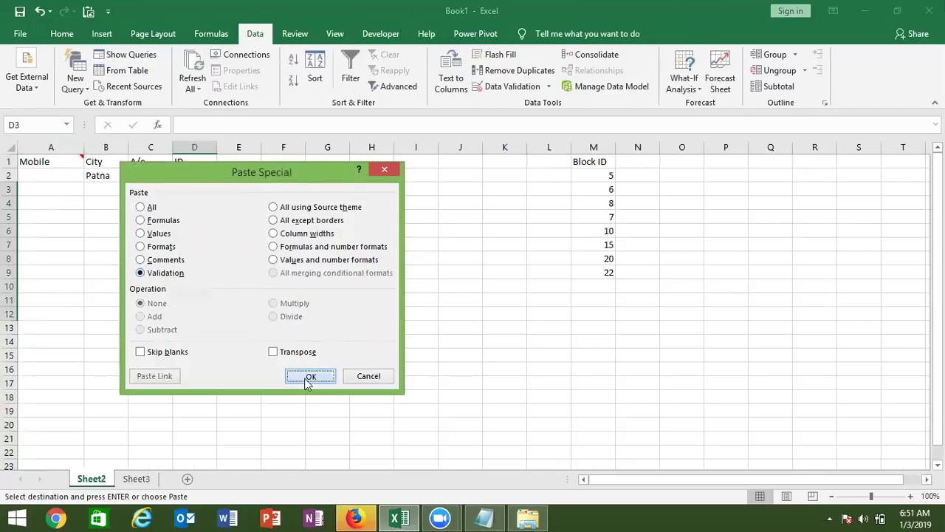
key(Escape)
Enter IDs 1 and 2 in D2:D3, and confirm that a blocked 5 in D4 is refused.
click(199, 176)
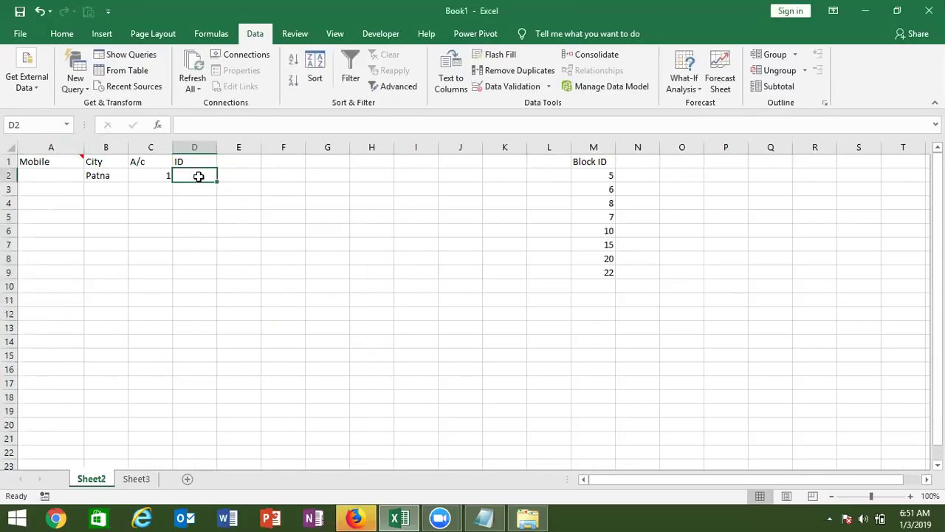
text(1)
key(Return)
text(2)
key(Return)
text(5)
key(Return)
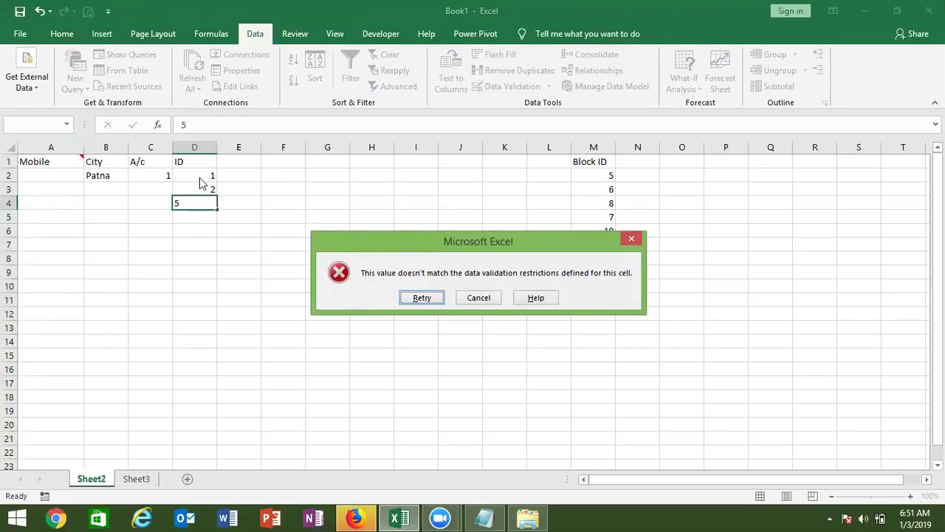
key(Escape)
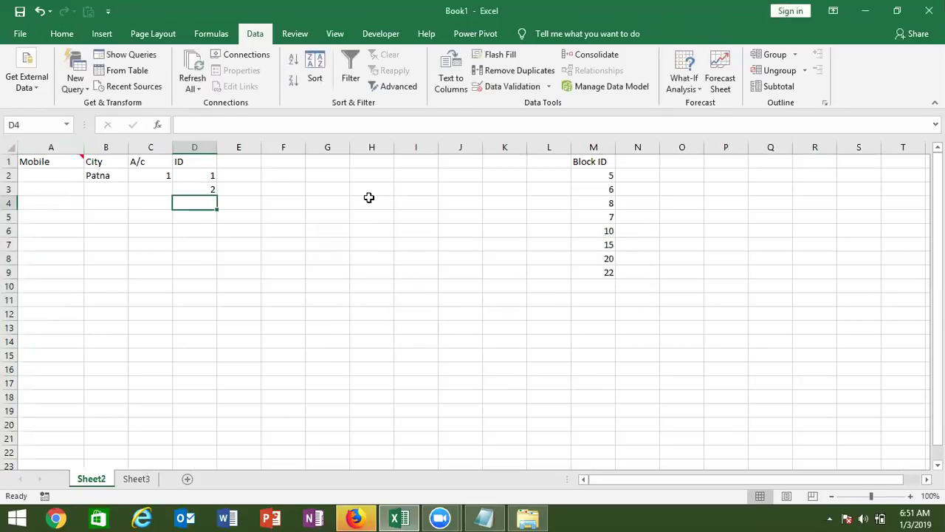
Look at Sheet3, then check the city dropdown in Sheet2's cell B2.
click(138, 480)
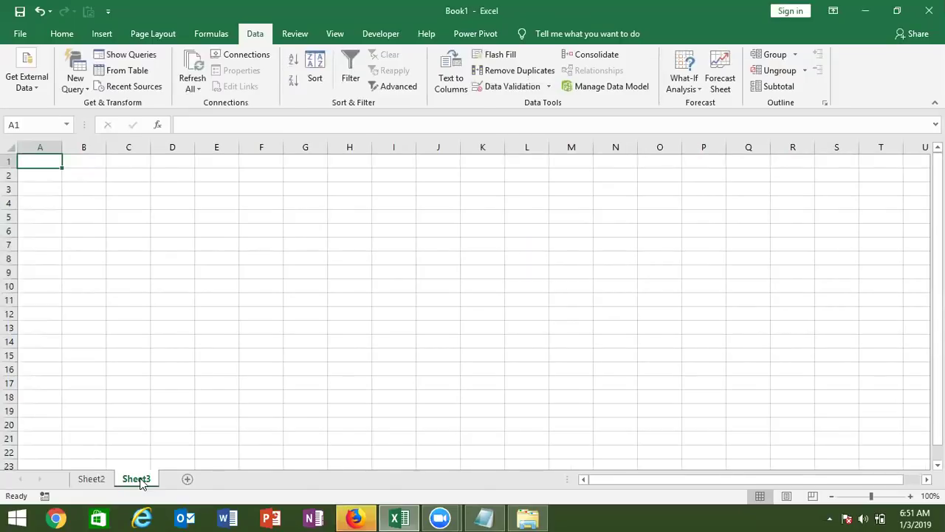
click(98, 468)
click(98, 474)
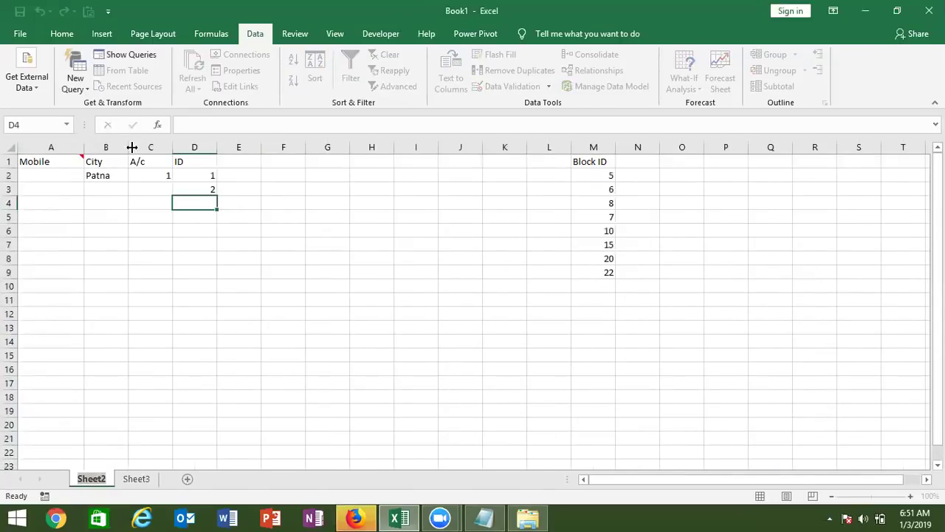
click(102, 175)
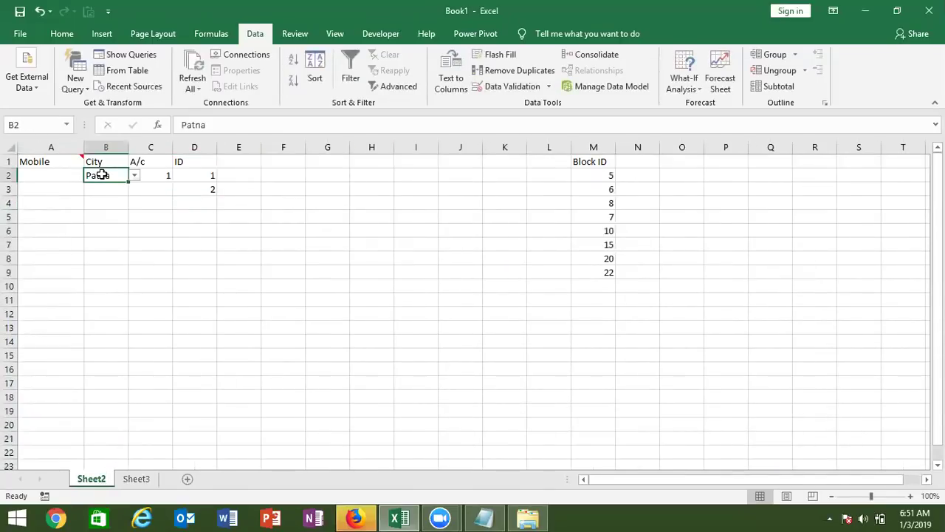
On Sheet3, enter City, Noida and Delhi in A1:A3.
click(142, 480)
key(ctrl+Up)
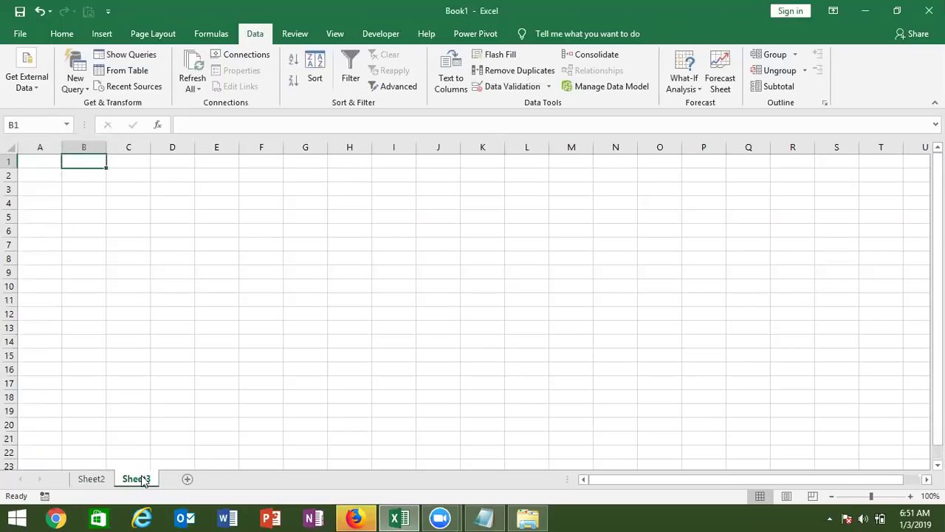
key(Left)
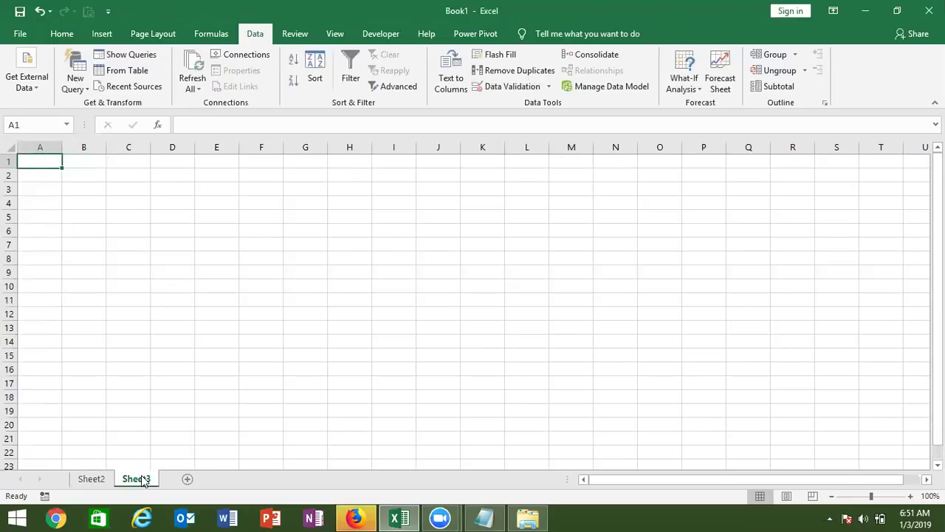
text(City)
key(Return)
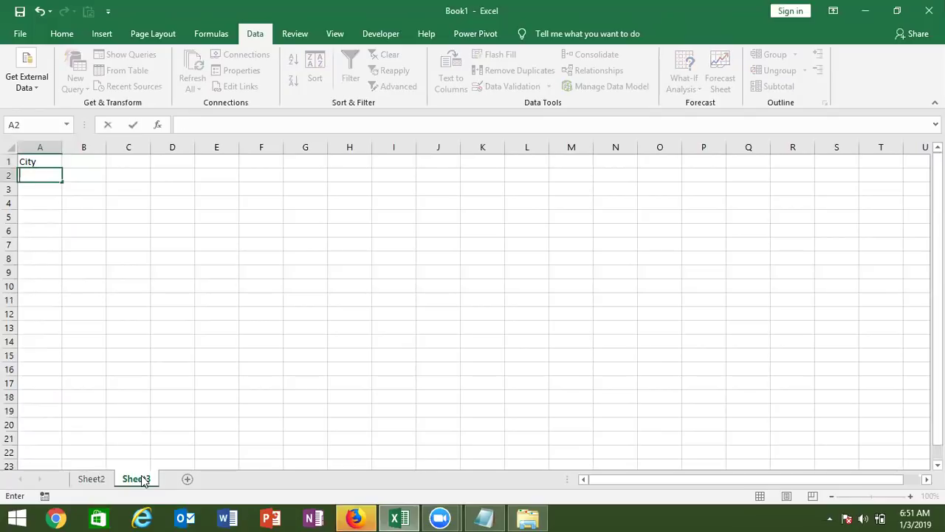
text(Noida)
key(Return)
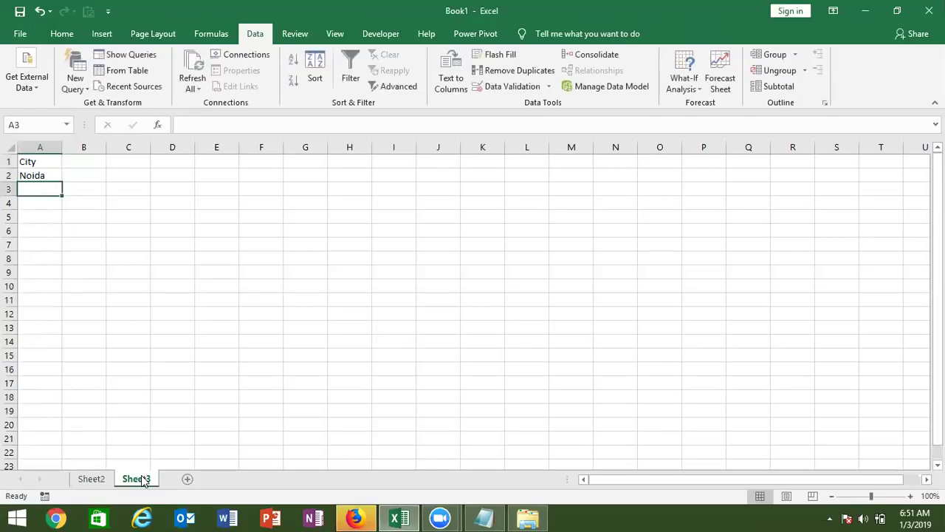
text(Delhi)
key(Tab)
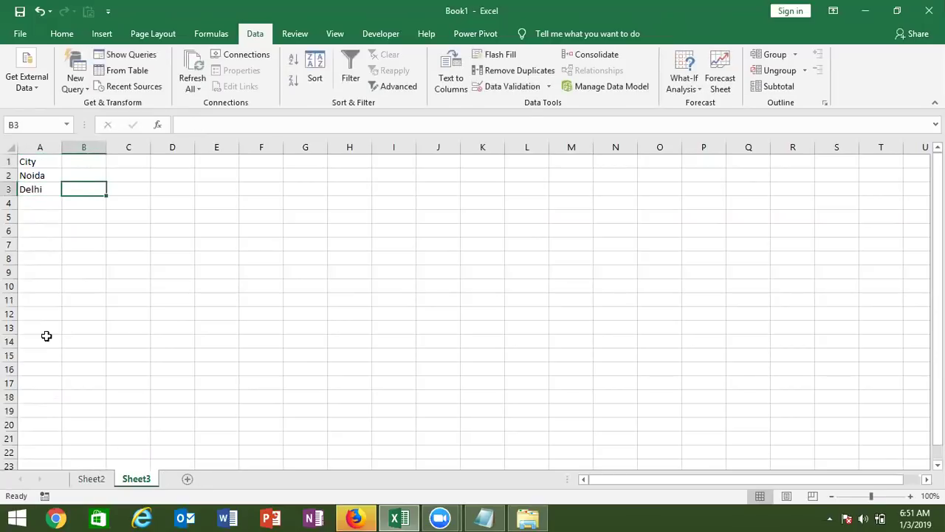
Type Delhi in B1 of Sheet3 and return to Sheet2.
click(96, 160)
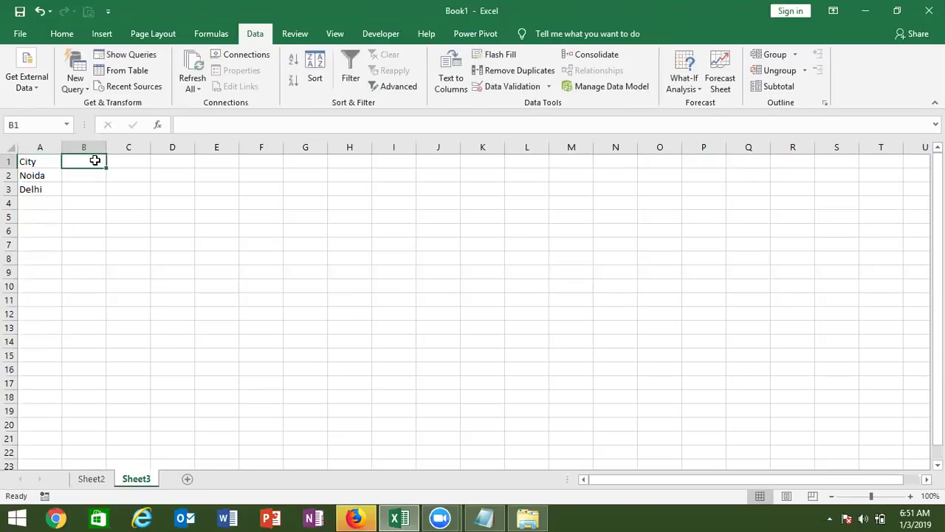
text(Delhi)
key(Return)
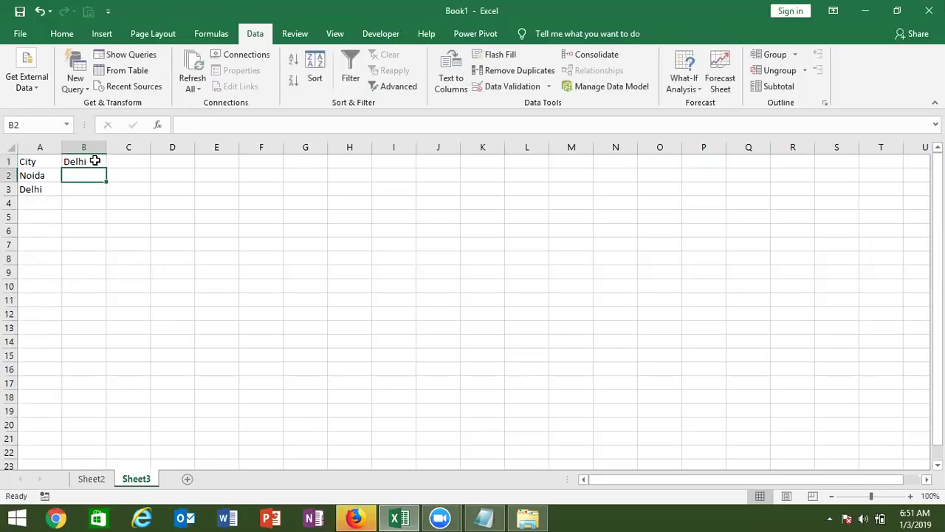
click(103, 481)
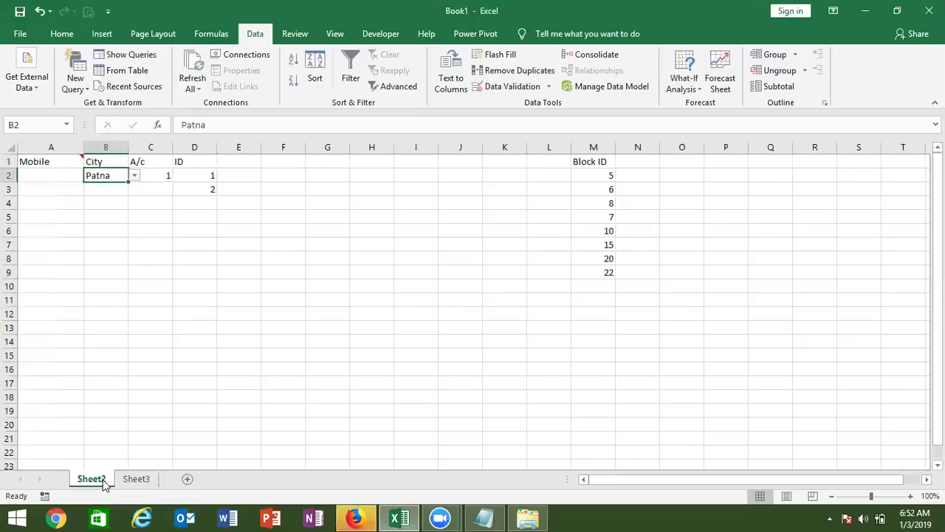
Select ID cell D2, briefly opening and closing Text to Columns.
click(193, 177)
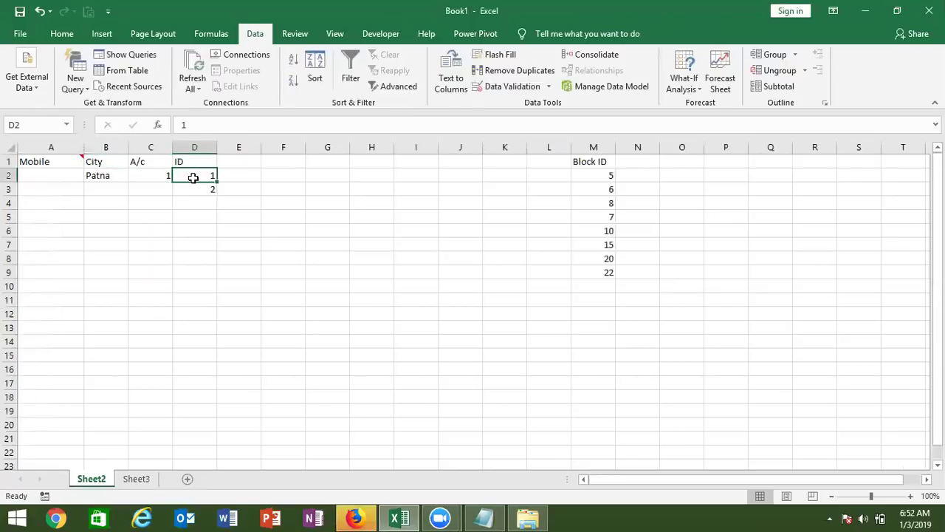
click(451, 92)
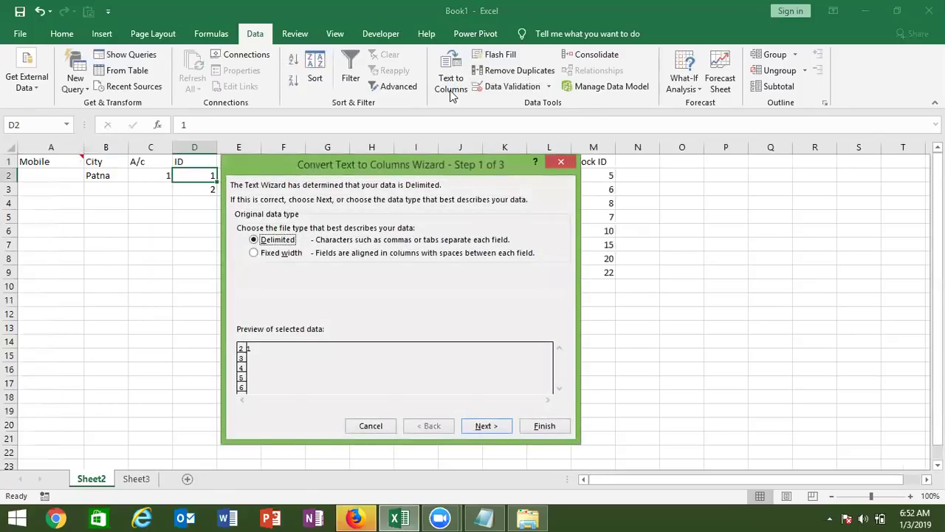
key(Escape)
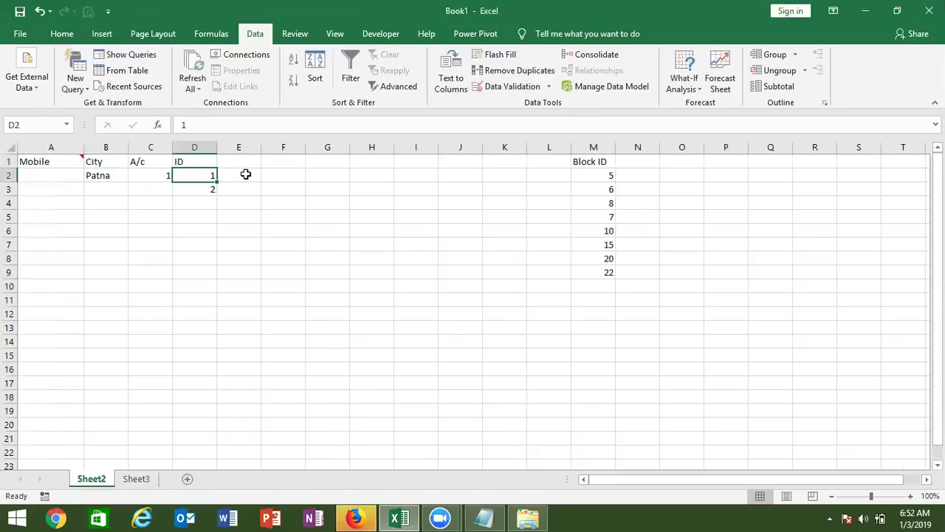
Enter =COUNTIF(M:M,D2) in E2, returning 0, and review it alongside D2.
click(246, 175)
text(=coun)
key(Down)
key(Down)
key(Down)
key(Tab)
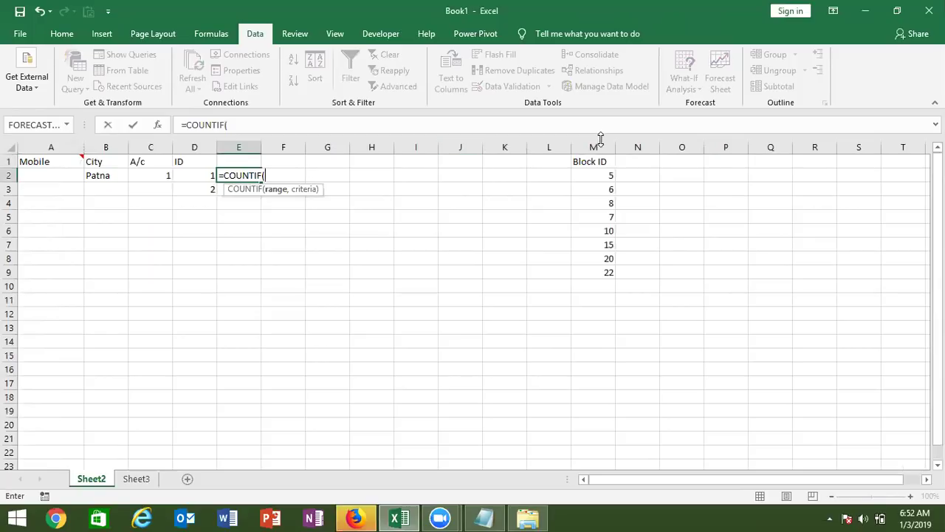
click(595, 142)
text(,)
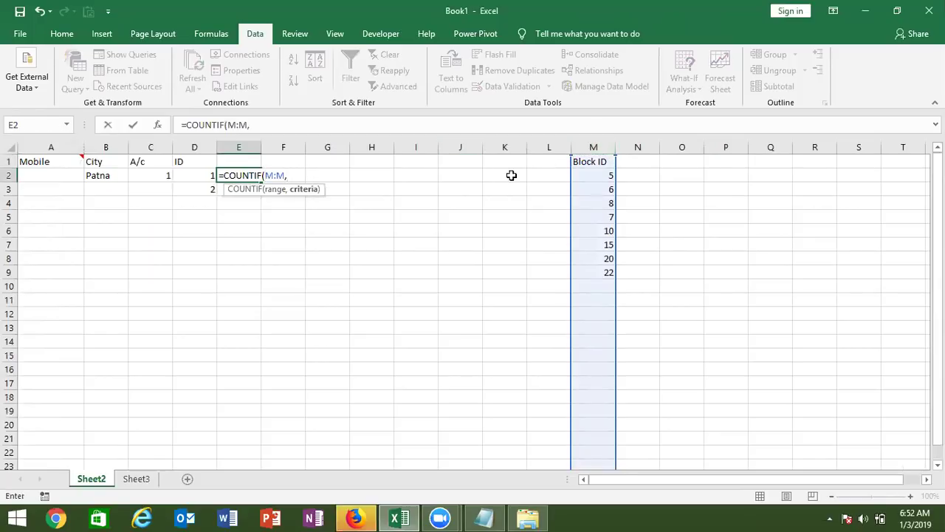
click(189, 175)
key(Return)
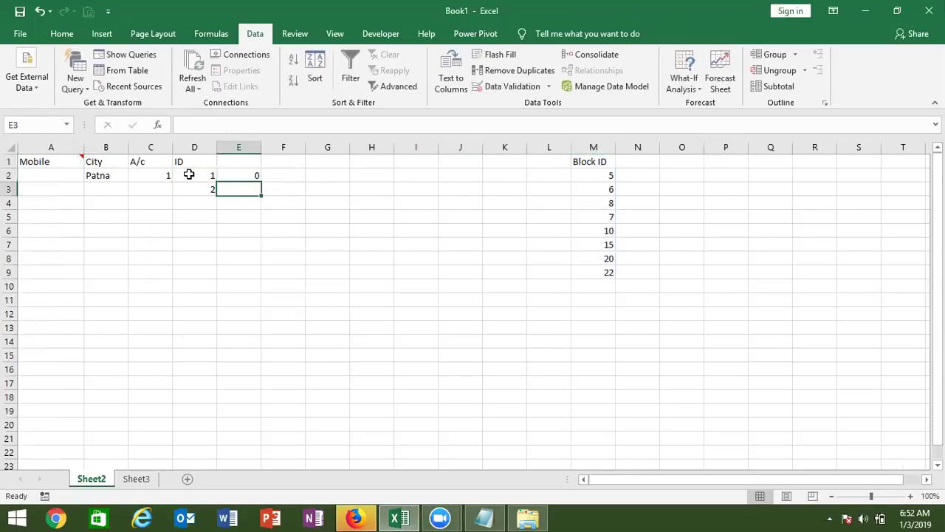
click(251, 176)
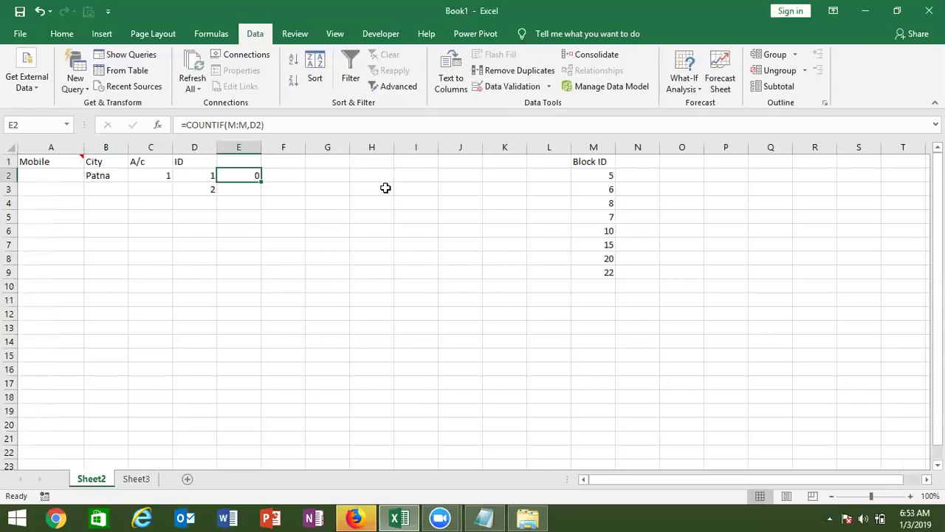
click(196, 175)
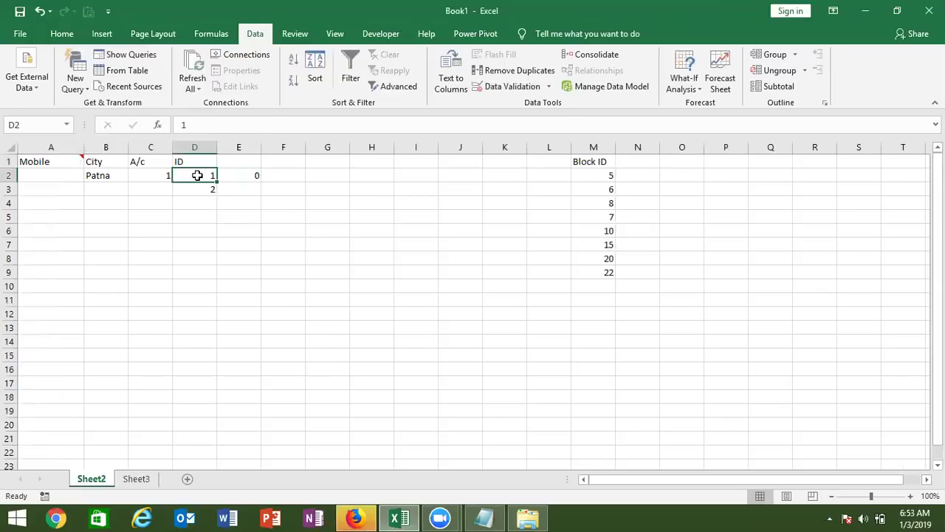
click(487, 87)
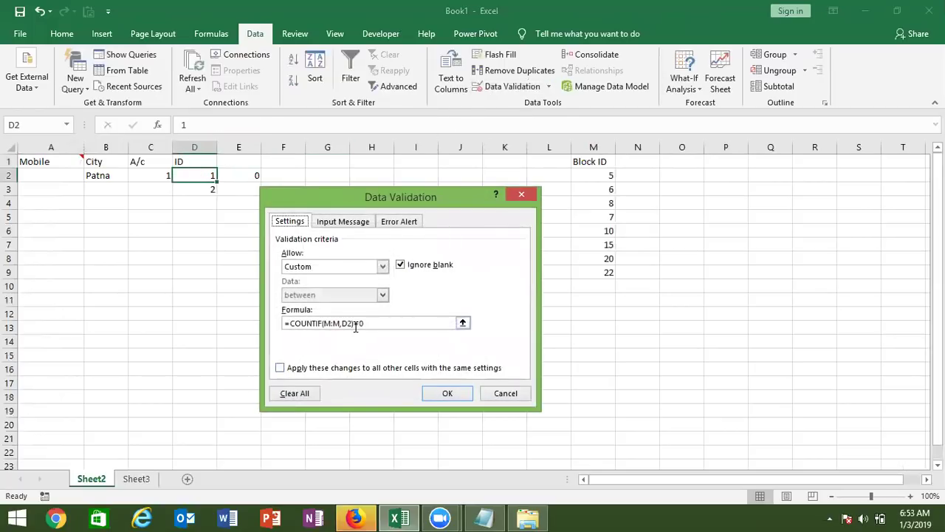
click(355, 323)
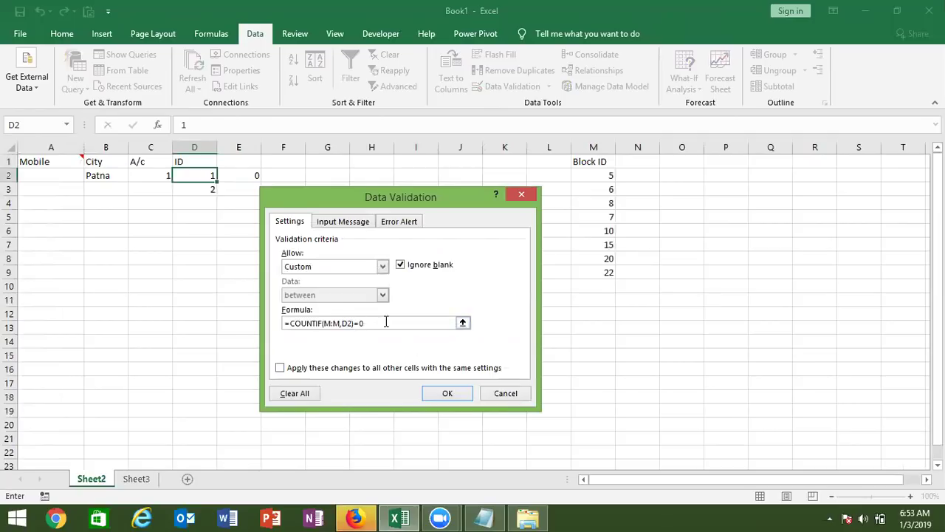
drag(361, 323, 290, 313)
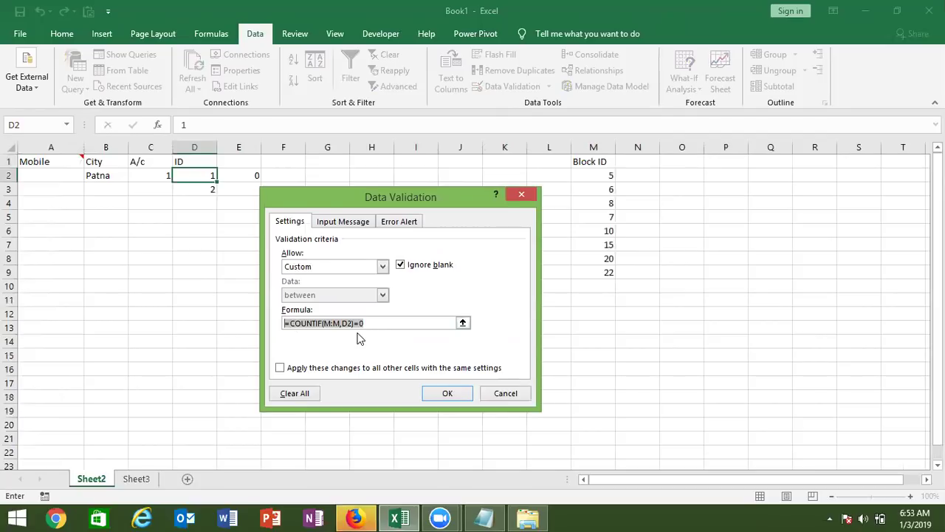
key(Return)
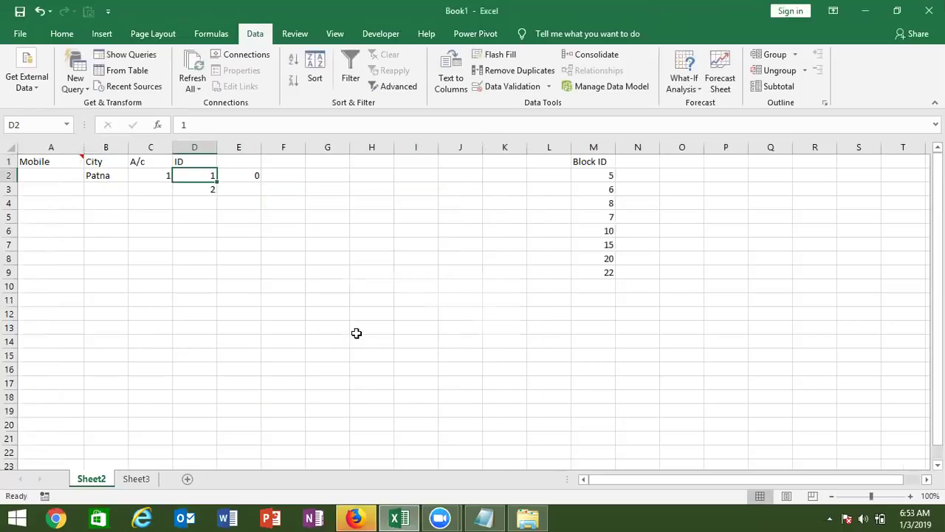
On Sheet3, list South, North, West, East, Central and NCR in B2:B7 under Delhi.
click(139, 479)
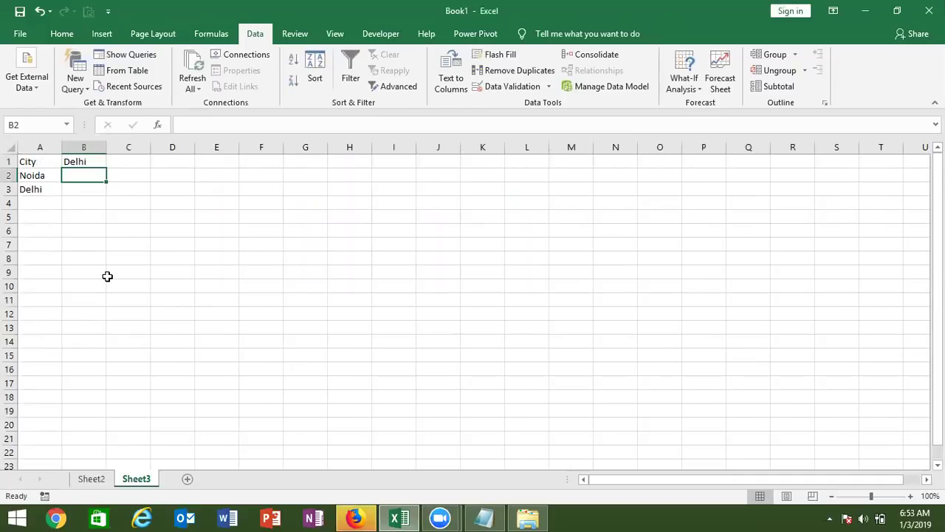
click(34, 176)
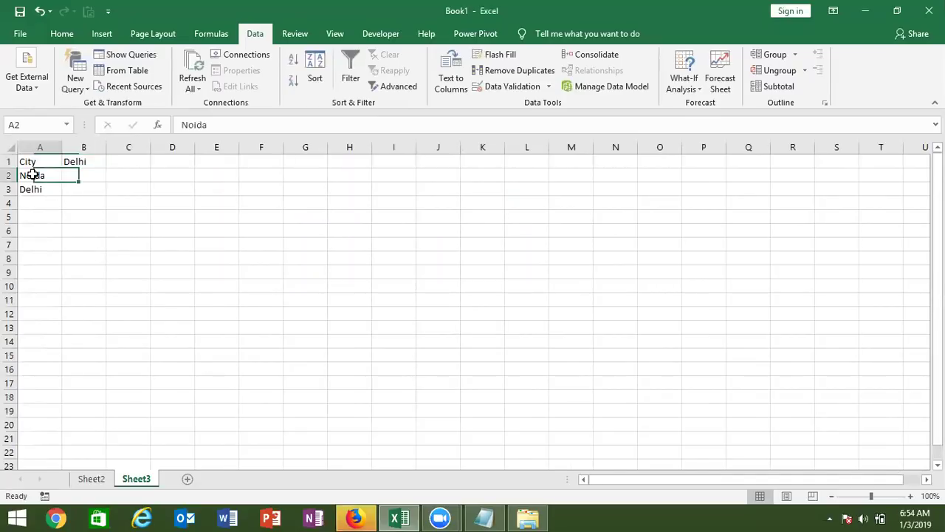
click(32, 189)
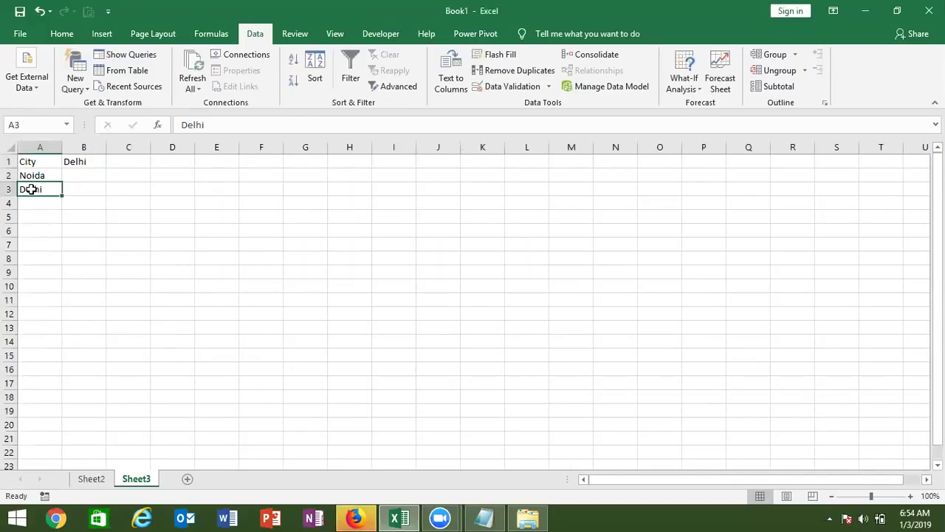
click(83, 174)
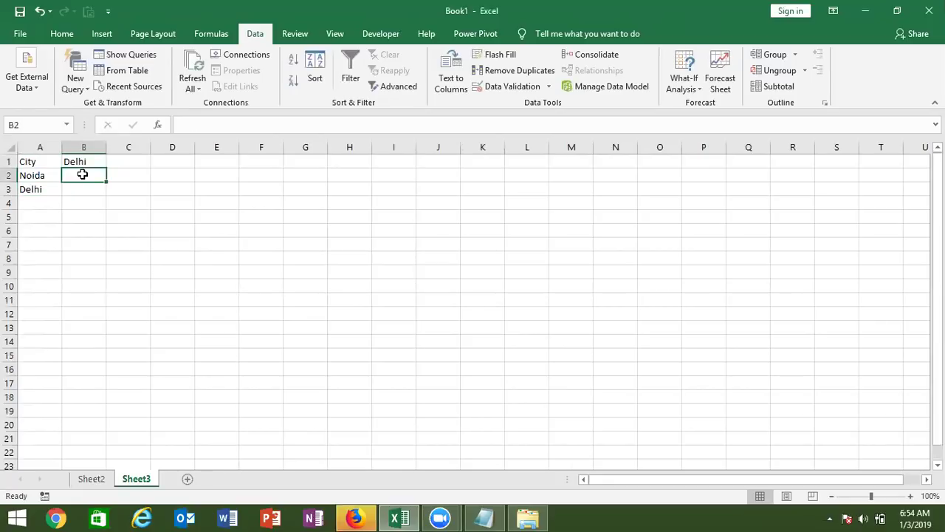
text(Sotu)
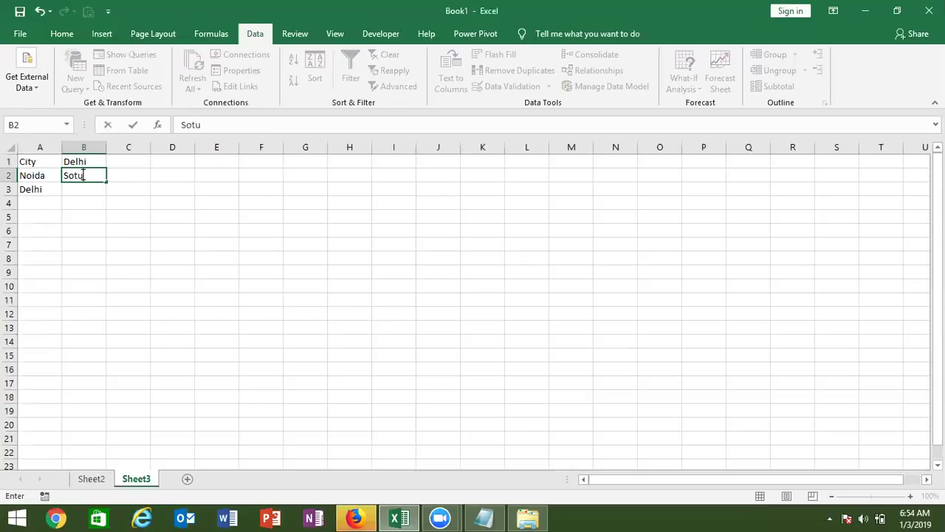
key(BackSpace)
key(BackSpace)
text(uth)
key(Return)
text(North)
key(Return)
text(West)
key(Return)
text(East)
key(Return)
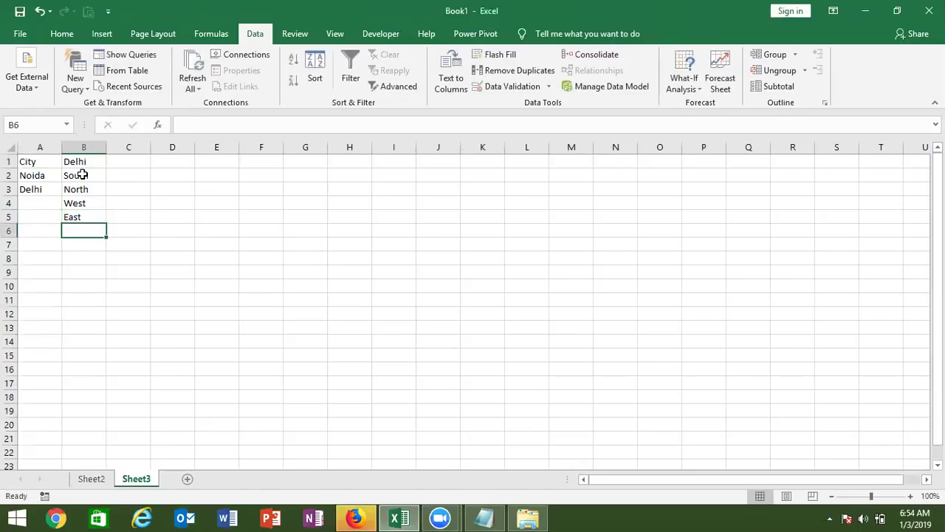
text(Central)
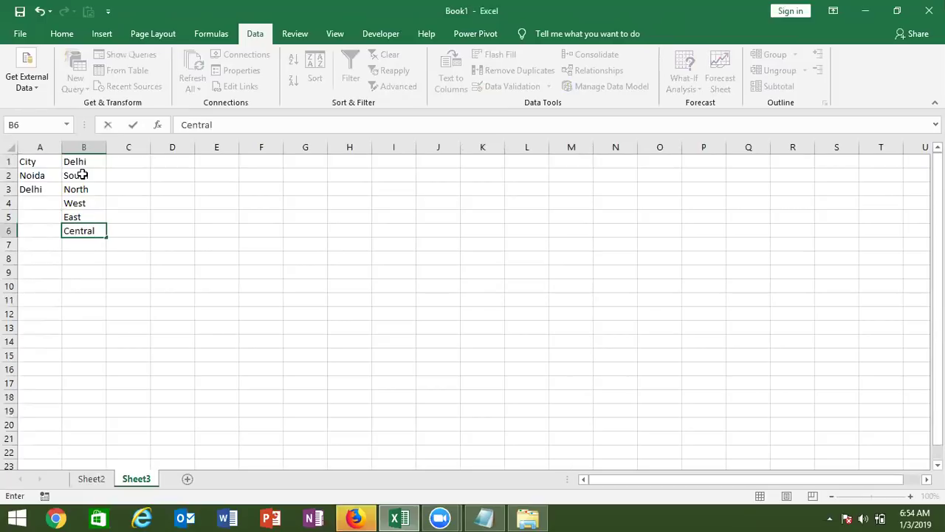
key(Return)
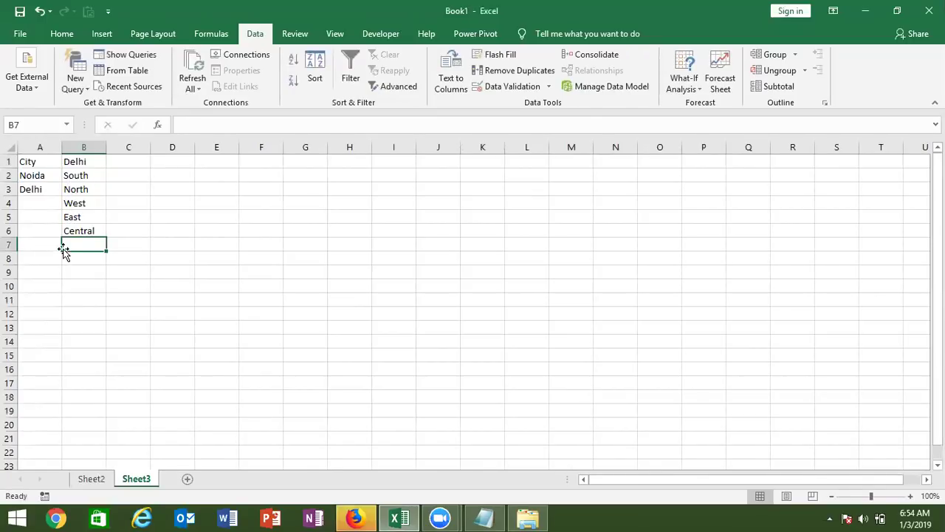
text(NCR)
key(Return)
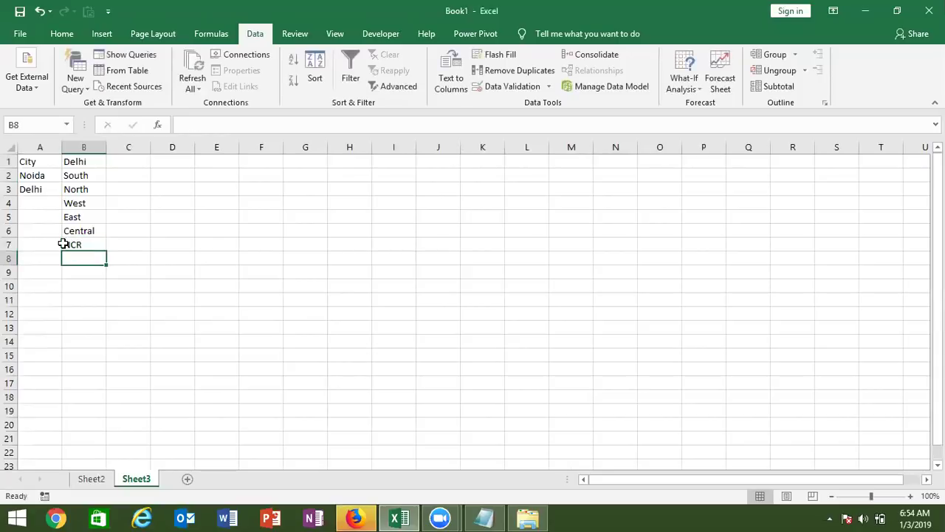
Put Noida in C1 and fill sectors Sec-1 through Sec-17 down column C.
click(139, 163)
text(Noida)
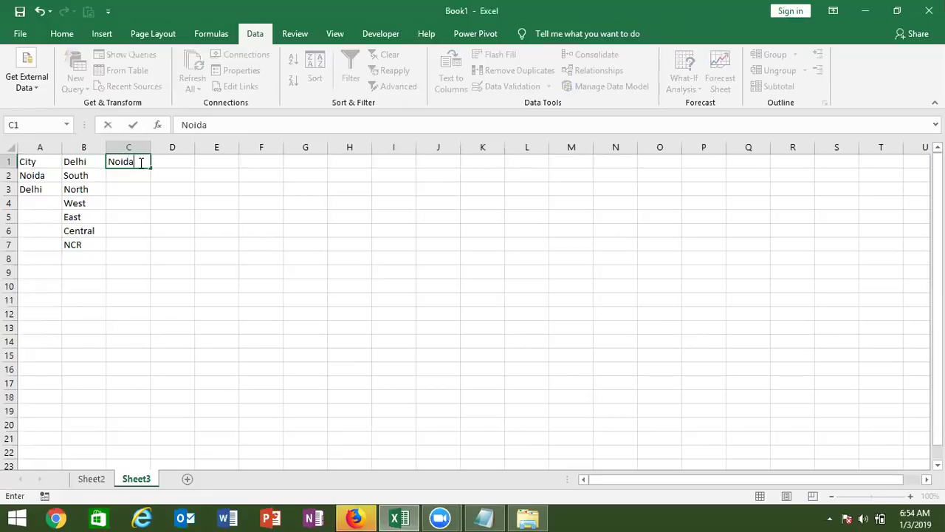
key(Return)
text(Sec)
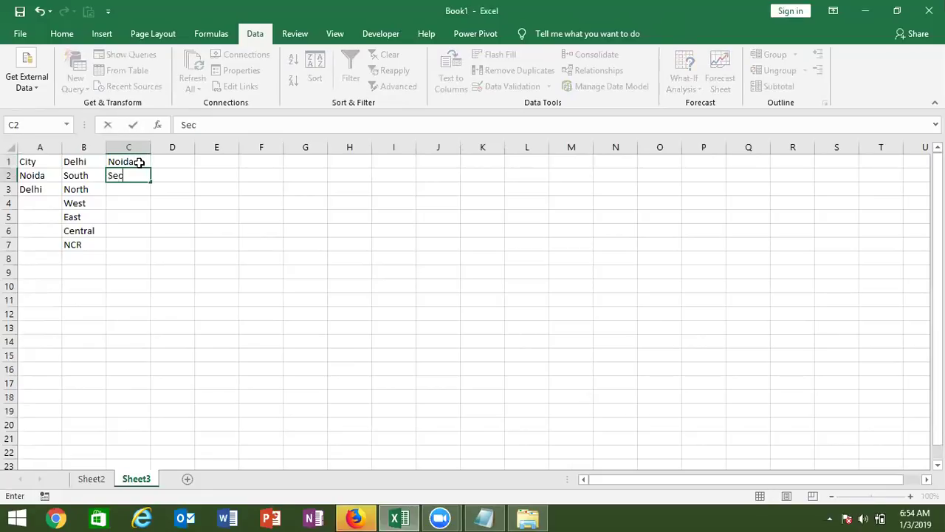
text(-1)
key(Return)
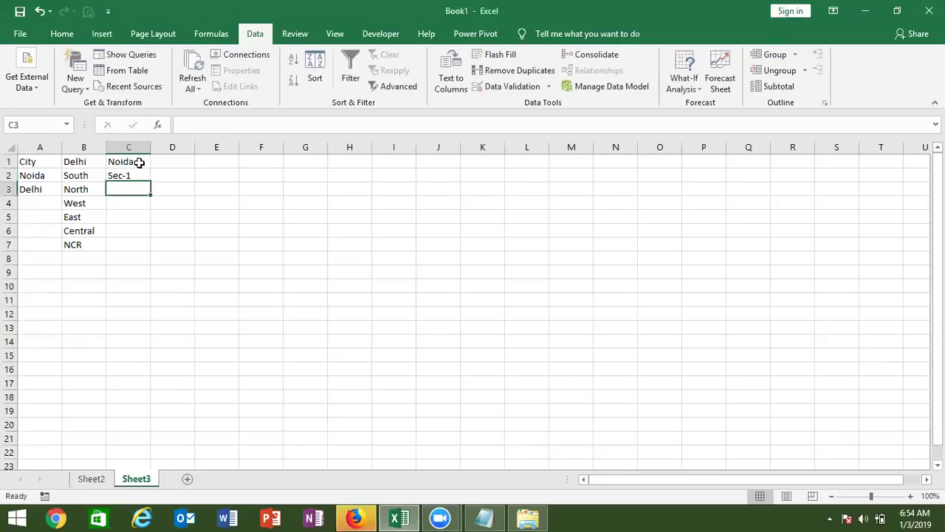
key(Up)
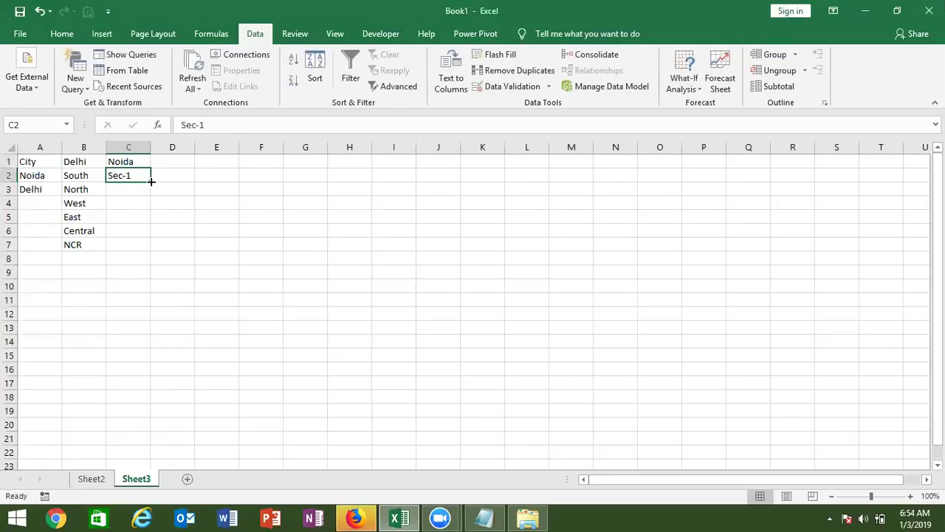
drag(151, 181, 122, 396)
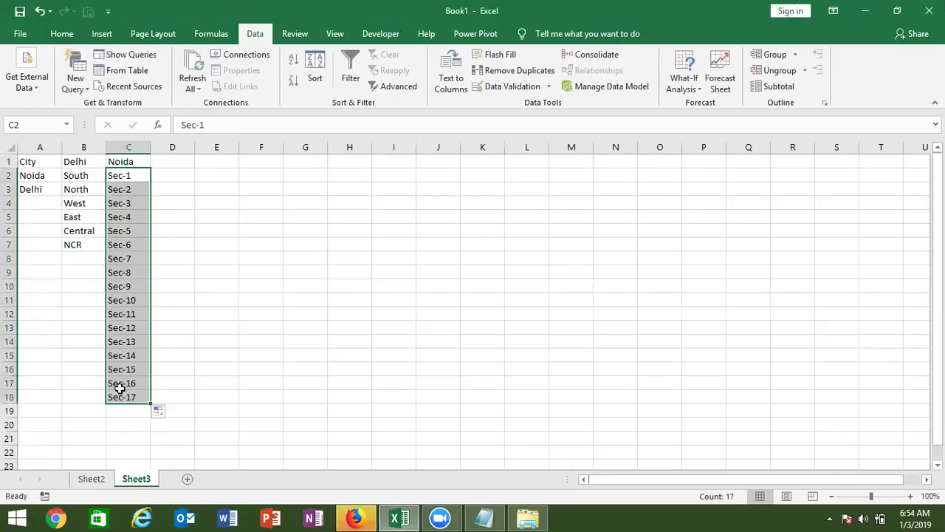
click(297, 162)
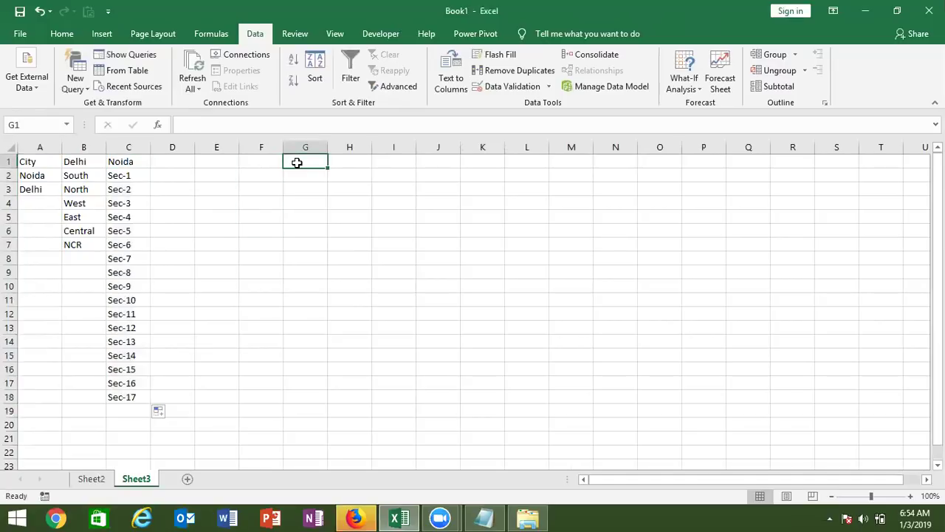
Enter the City heading in G1 and restrict G2 to a list from A2:A3 (Noida, Delhi).
text(Ci)
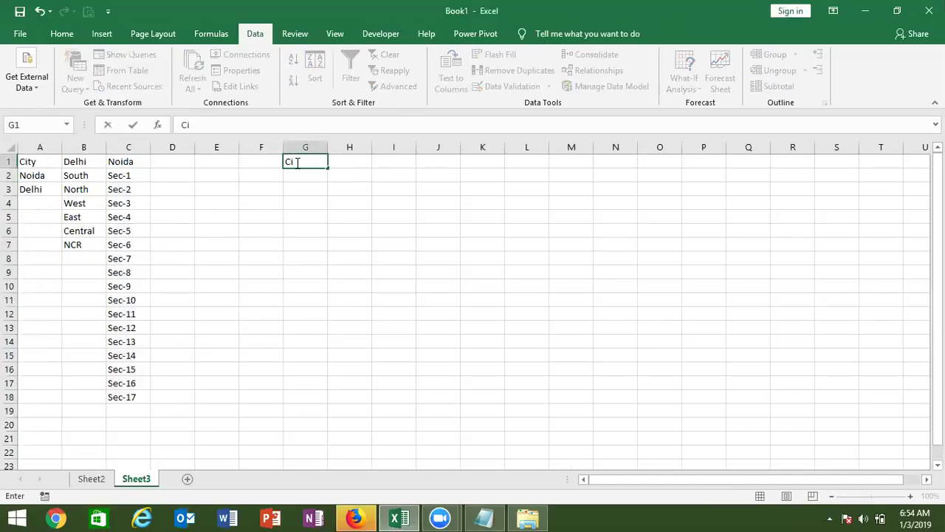
key(Return)
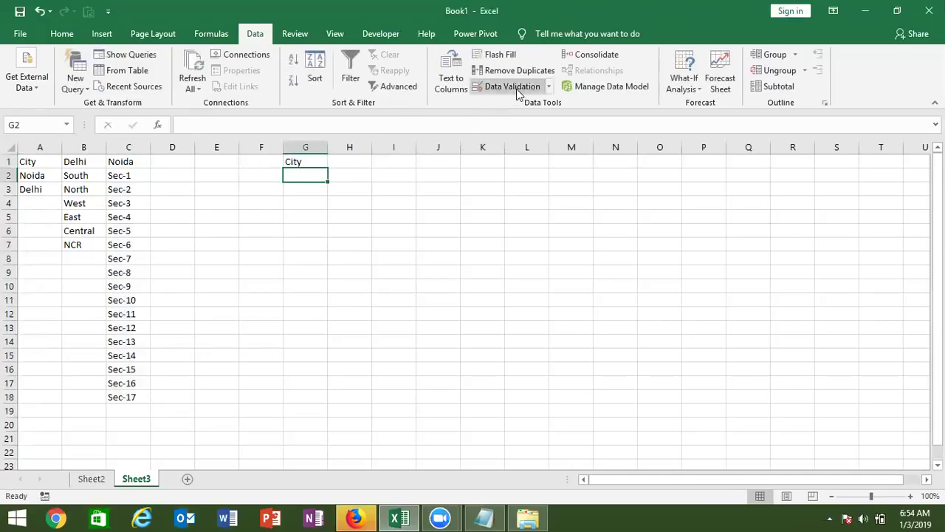
click(514, 87)
click(380, 267)
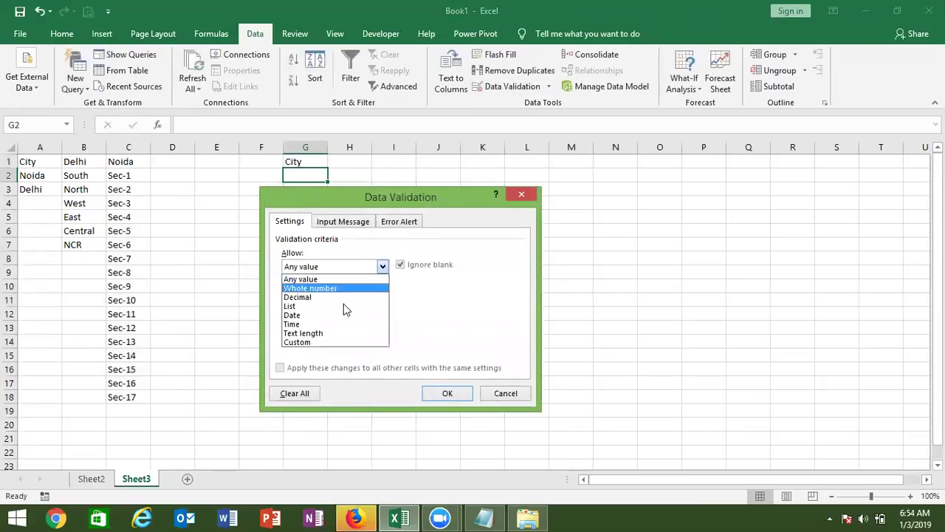
click(339, 305)
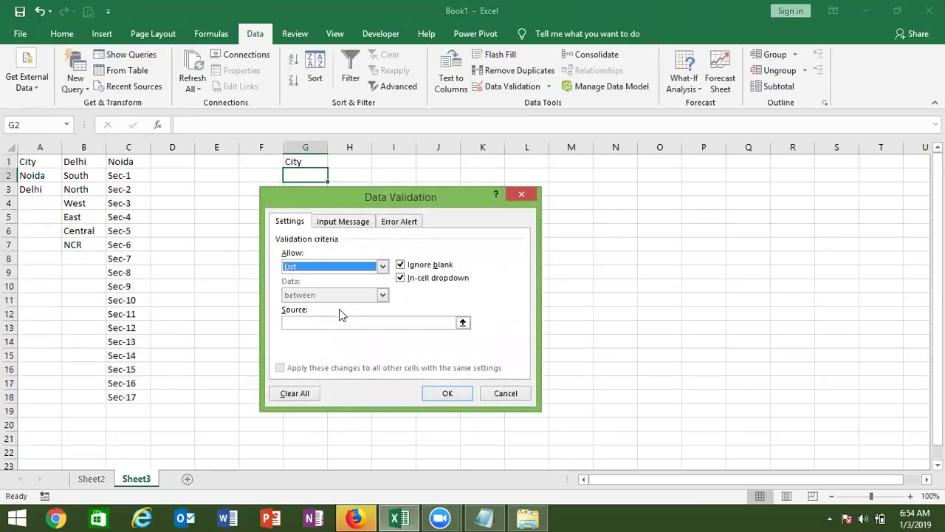
click(461, 323)
drag(42, 178, 41, 189)
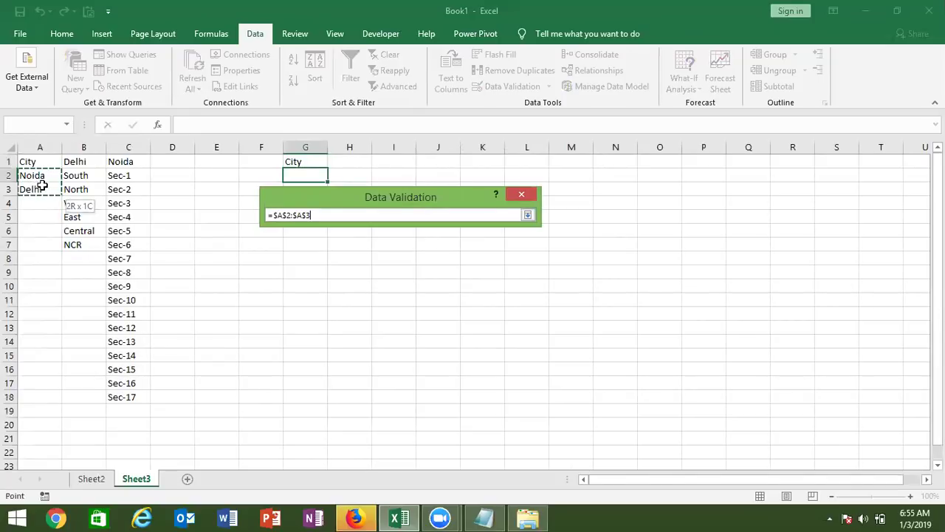
click(527, 217)
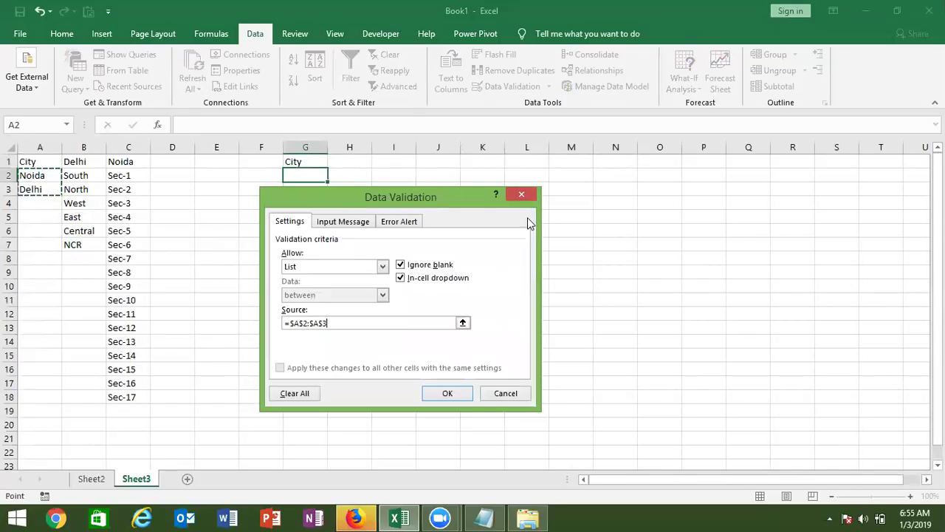
click(451, 398)
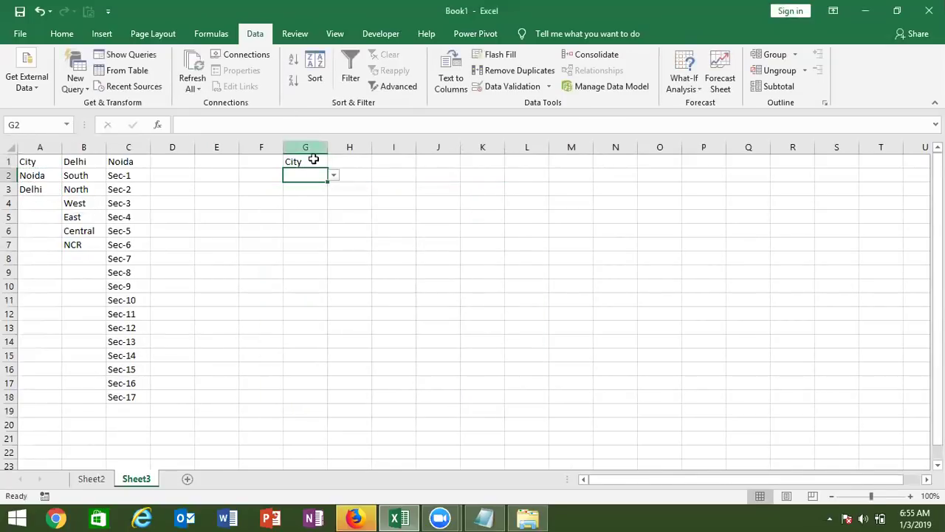
Try G2's dropdown with Noida then Delhi, and enter the Area heading in H1.
click(334, 174)
click(328, 187)
click(333, 175)
click(330, 195)
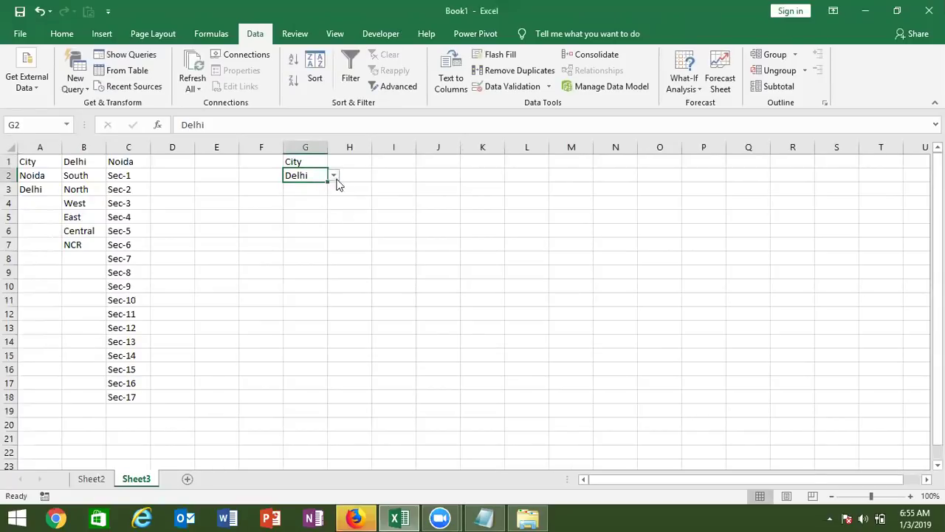
click(354, 166)
text(Area)
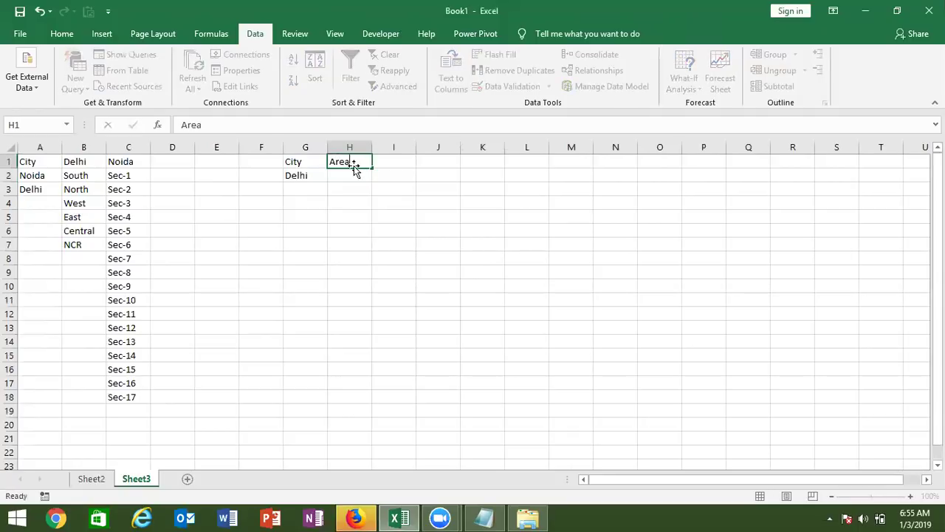
key(Return)
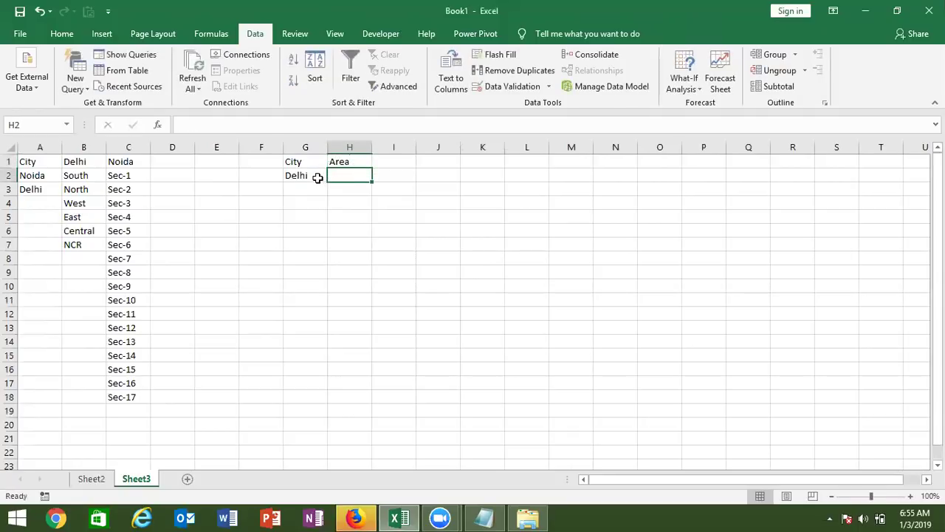
Recheck G2's city choices, picking Noida and then switching back to Delhi.
click(321, 178)
click(334, 175)
click(330, 188)
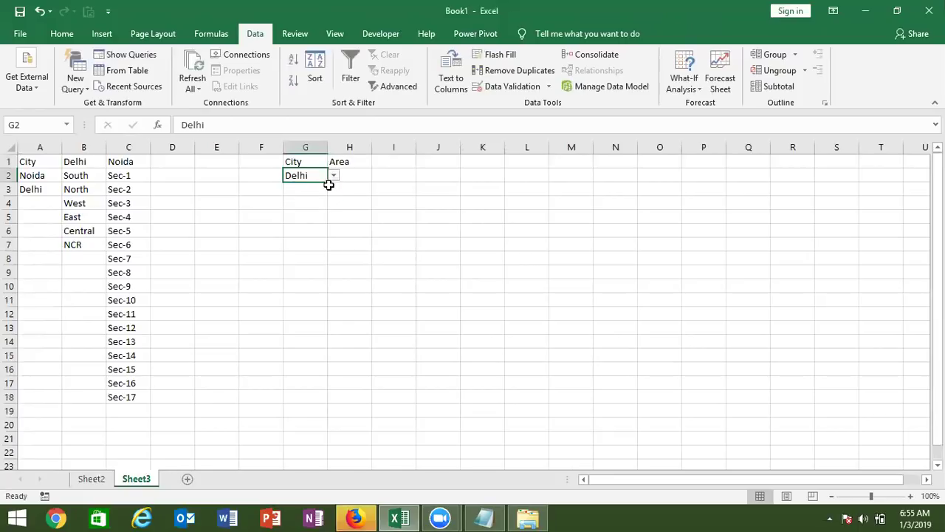
click(347, 174)
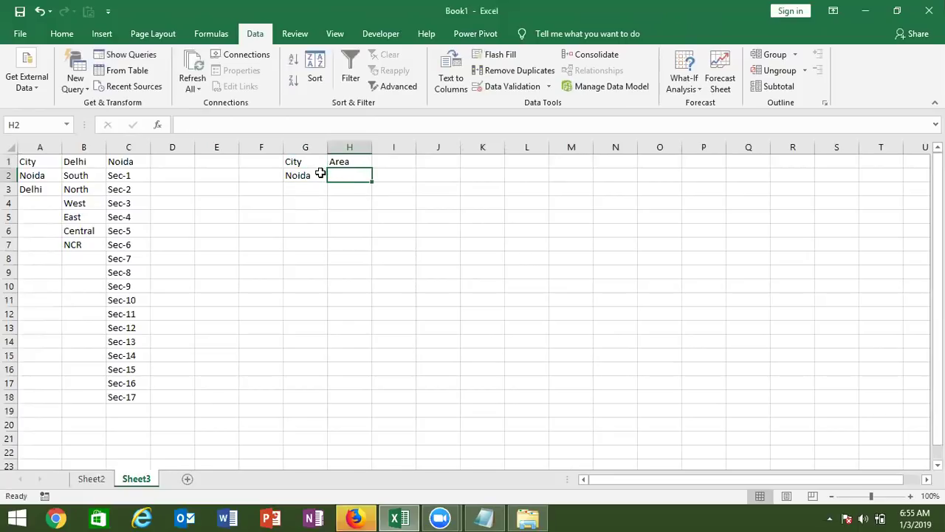
click(322, 175)
click(333, 176)
click(327, 195)
click(351, 177)
Define the name Delhi for the Delhi areas in B2:B7.
drag(87, 177, 84, 244)
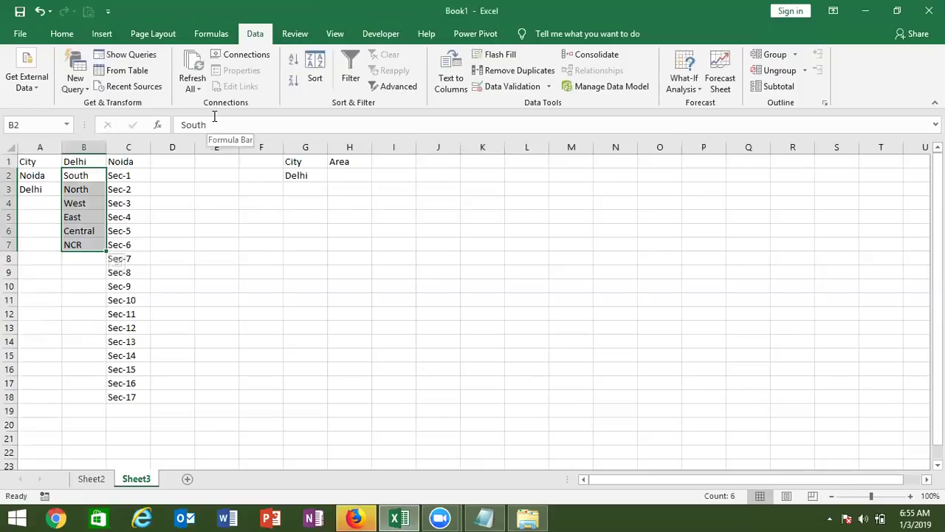
click(213, 35)
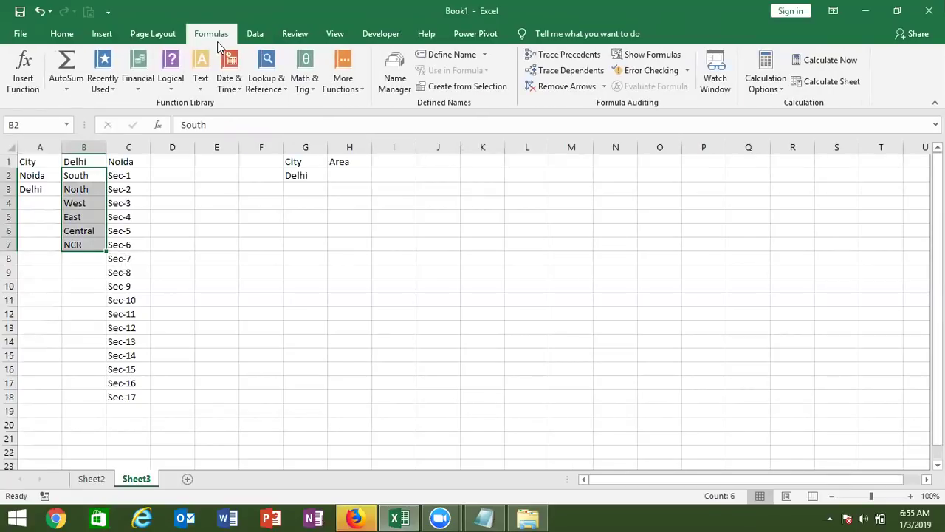
click(465, 55)
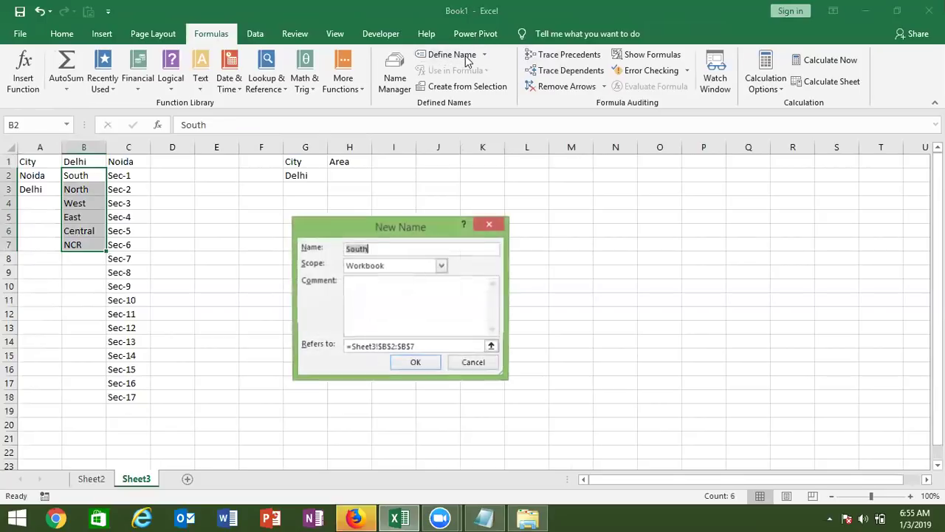
text(Delhi)
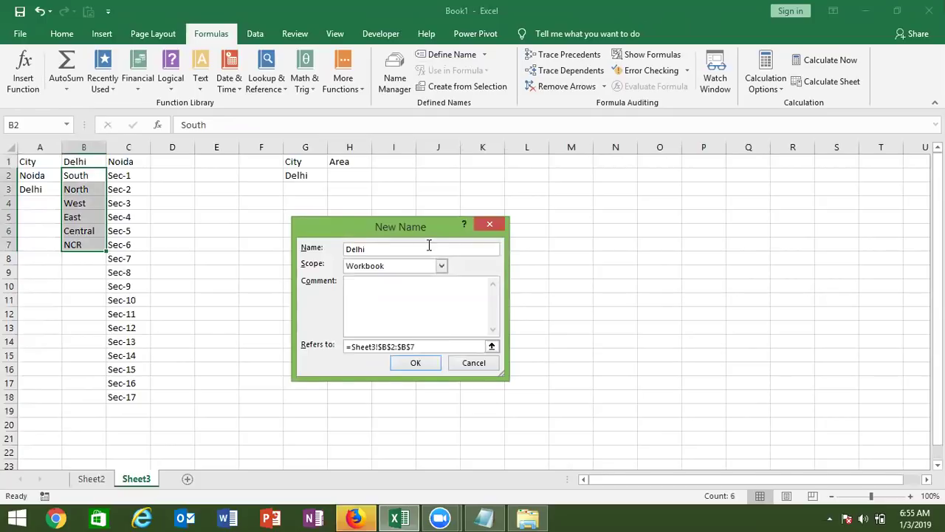
click(416, 362)
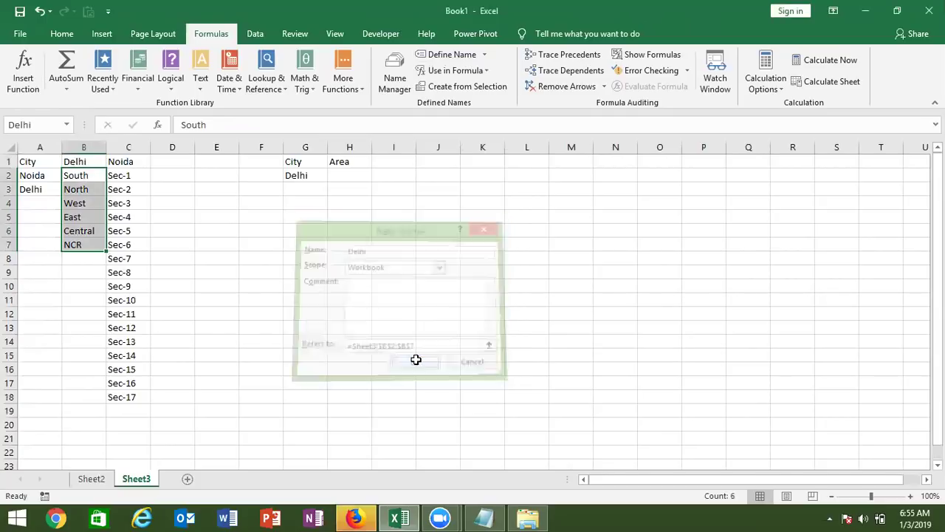
Define the name Noida for the sector range C2:C18.
click(133, 174)
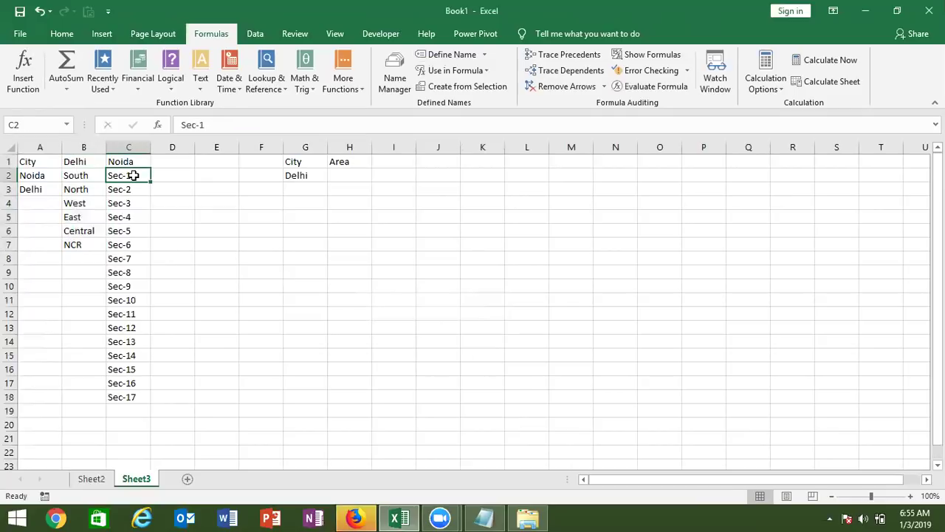
key(ctrl+shift+Down)
click(447, 55)
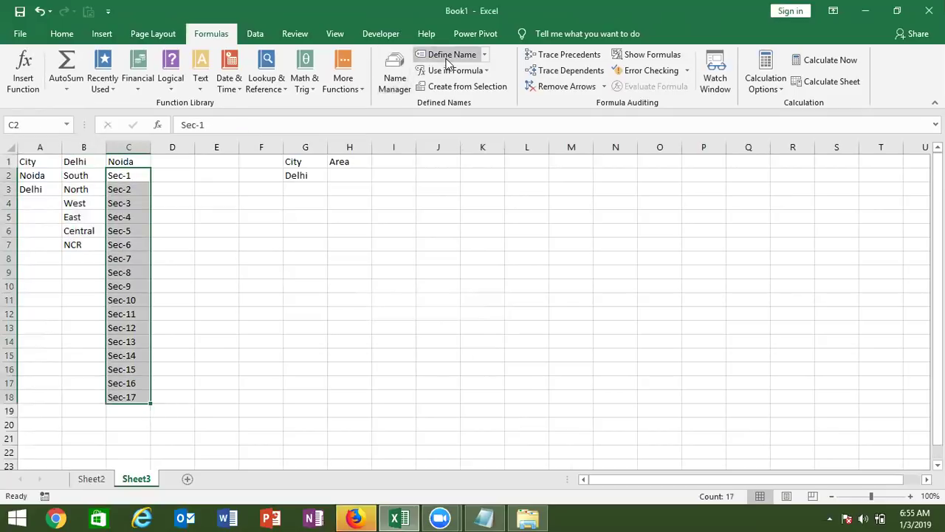
text(Noida)
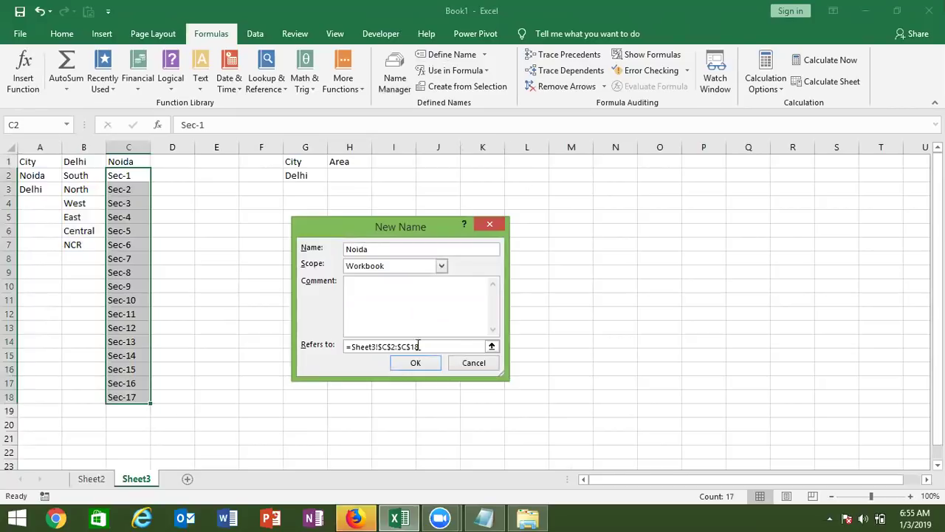
click(406, 366)
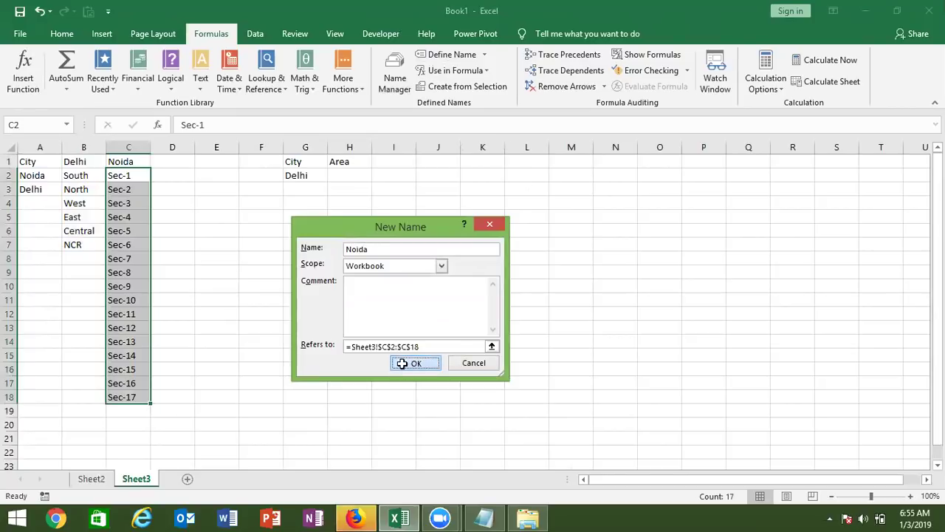
Give H2 a list validation sourced from =Delhi and check its area choices.
click(350, 186)
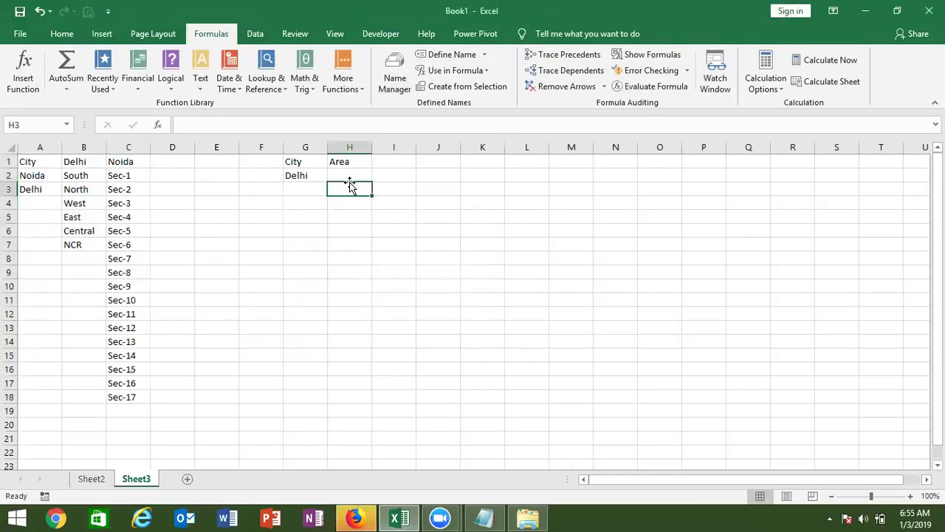
click(252, 34)
click(353, 174)
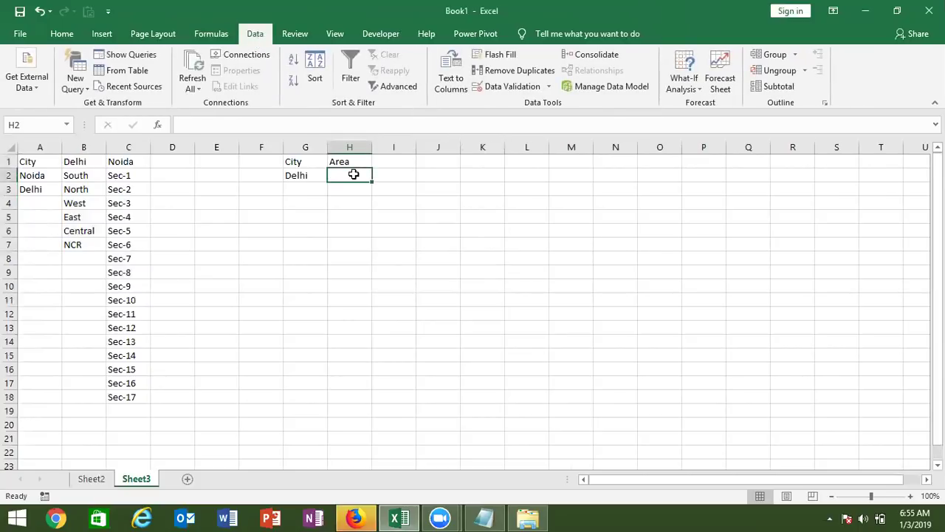
click(500, 88)
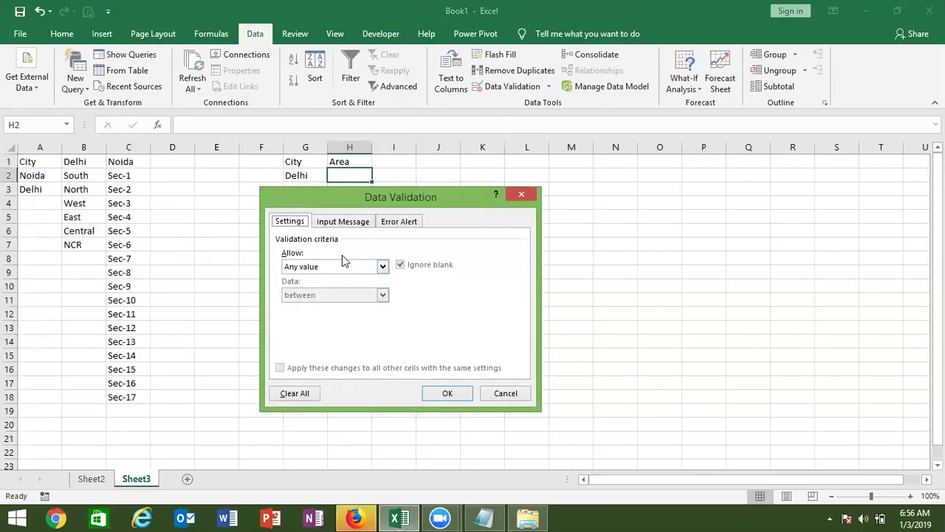
click(323, 264)
click(314, 308)
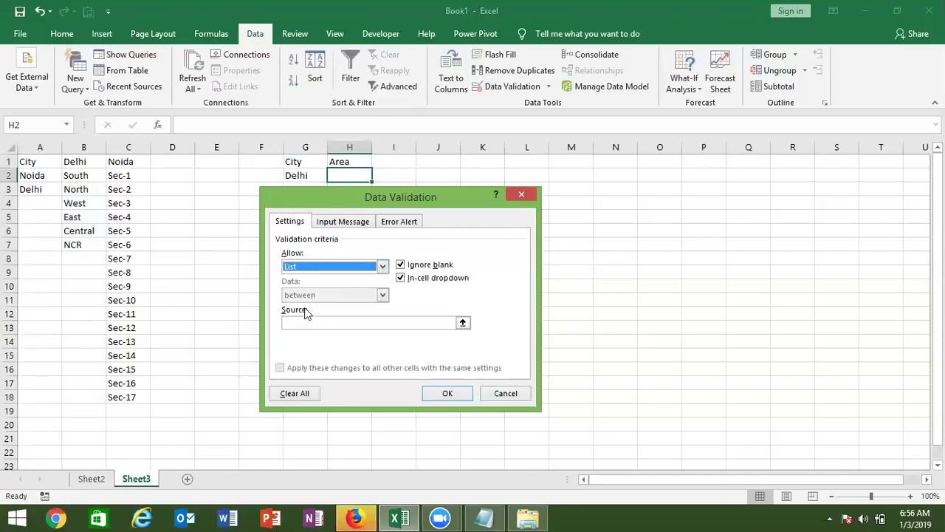
click(301, 324)
text(=delhi)
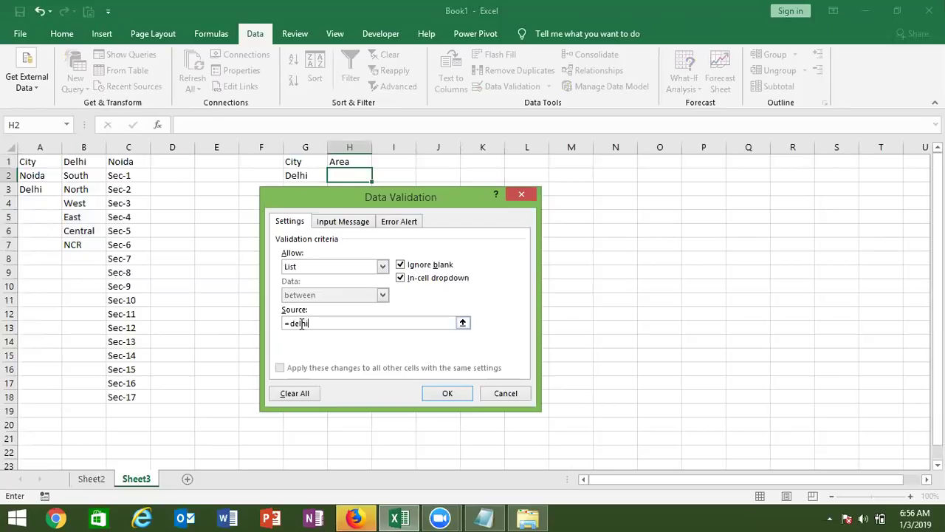
click(449, 393)
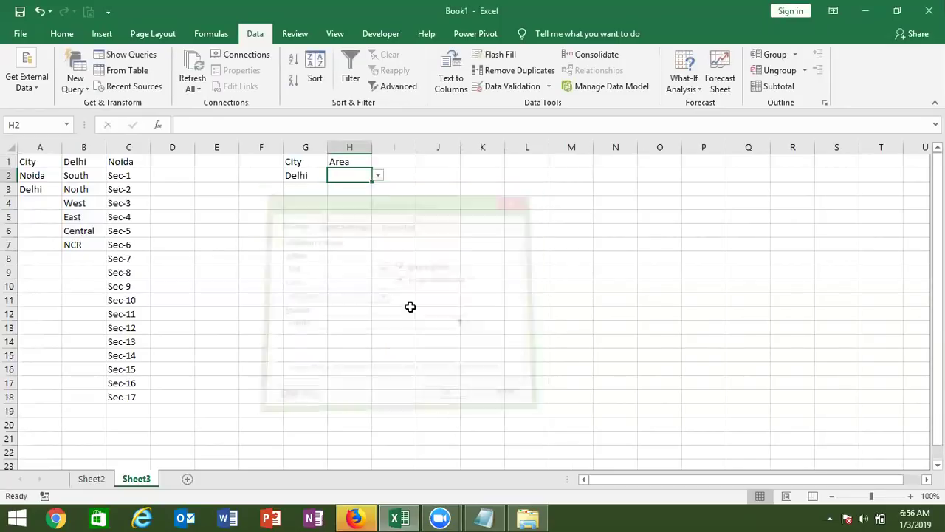
click(376, 177)
click(376, 177)
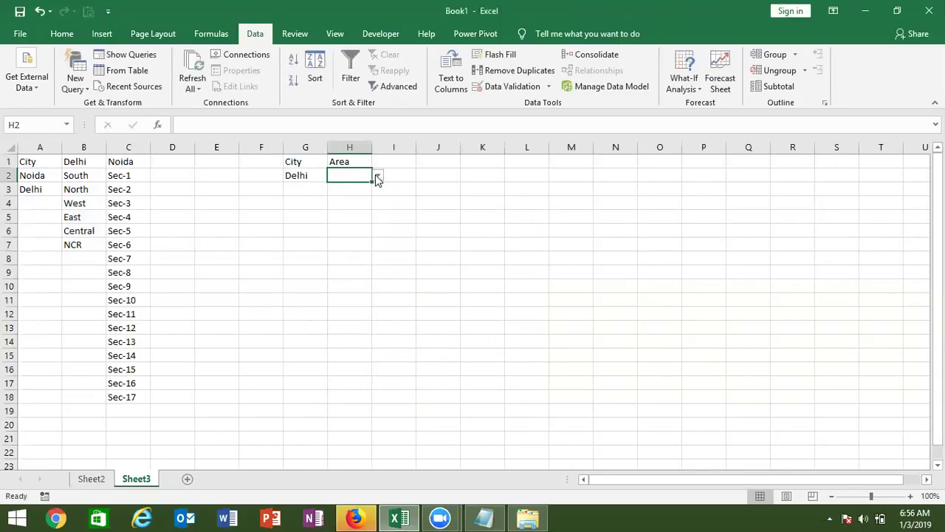
Set G2 to Noida and change H2's list source to =Noida, showing Sec-1 onward.
click(309, 175)
text(Noida)
key(Return)
click(337, 171)
click(502, 87)
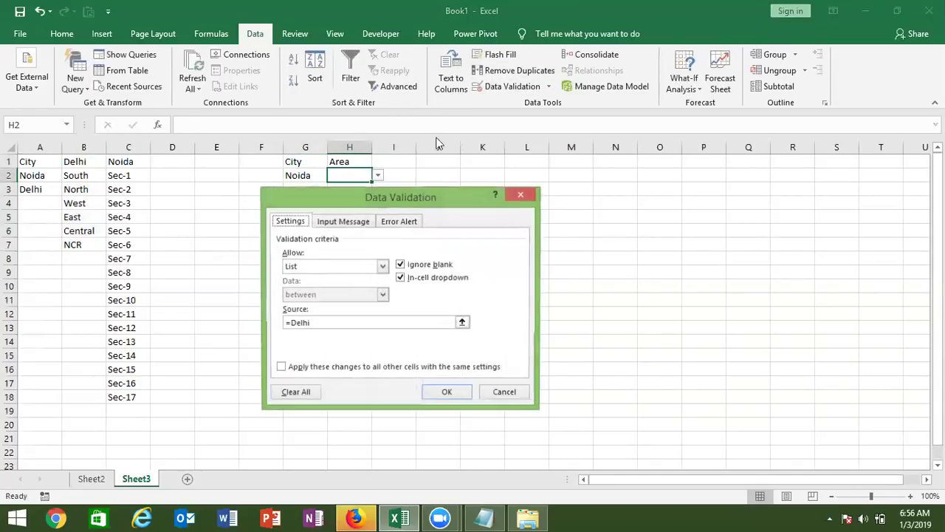
click(316, 326)
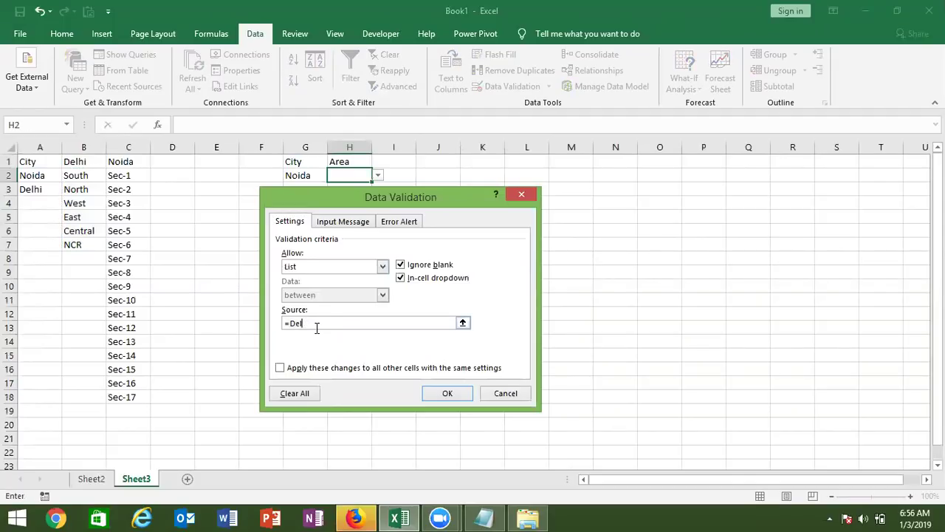
text(Noida)
click(437, 394)
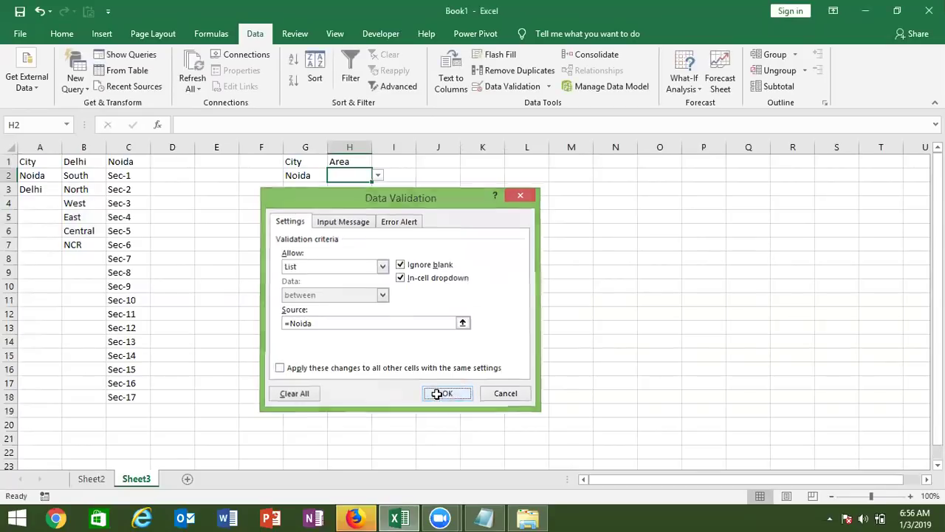
click(378, 180)
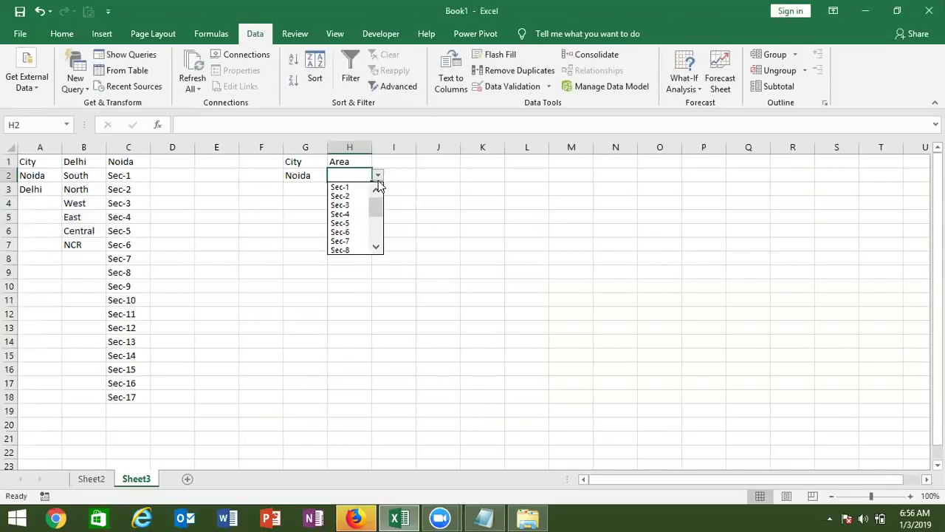
Rewrite H2's validation source as an INDIRECT formula around the range name.
click(378, 180)
click(502, 86)
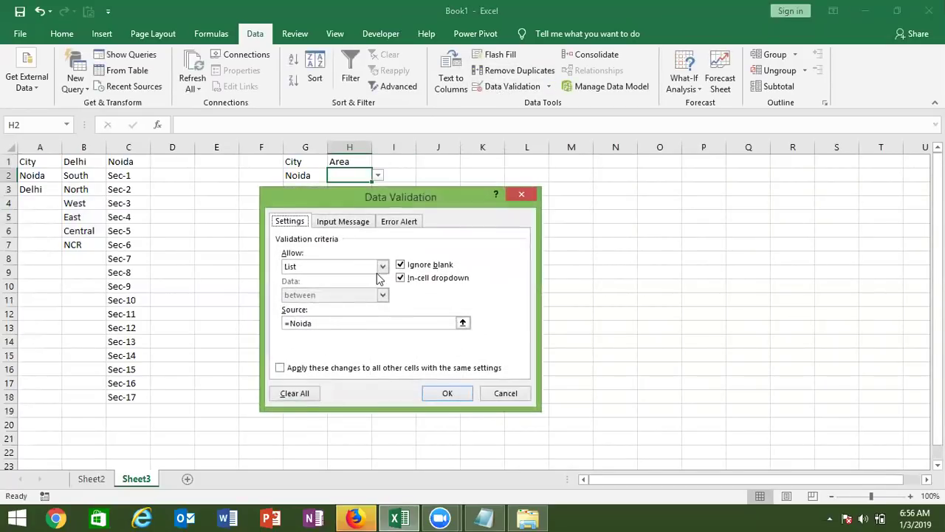
double_click(314, 325)
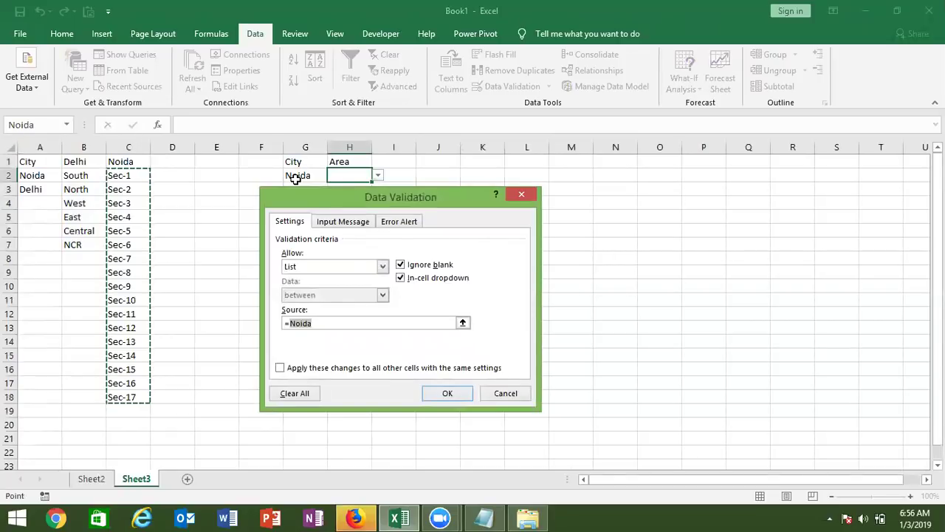
click(289, 322)
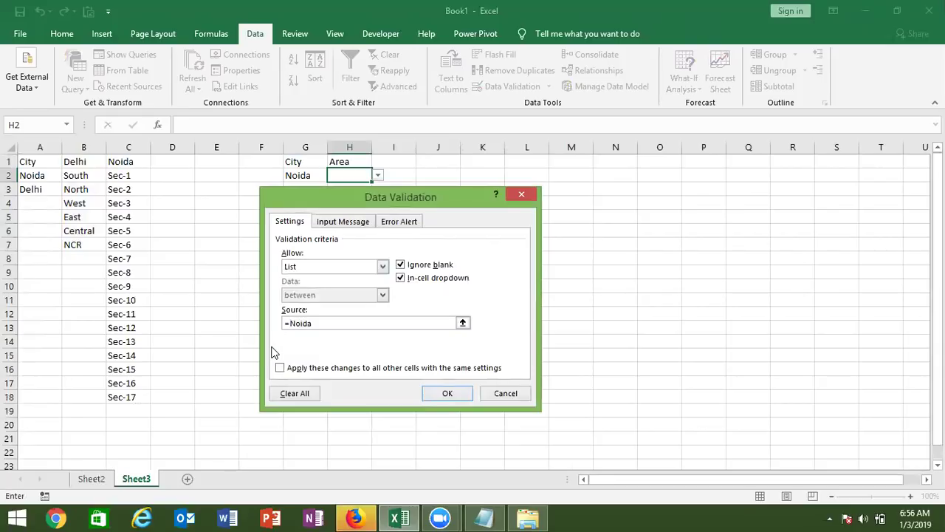
text(indie)
key(BackSpace)
text(rect()
click(448, 393)
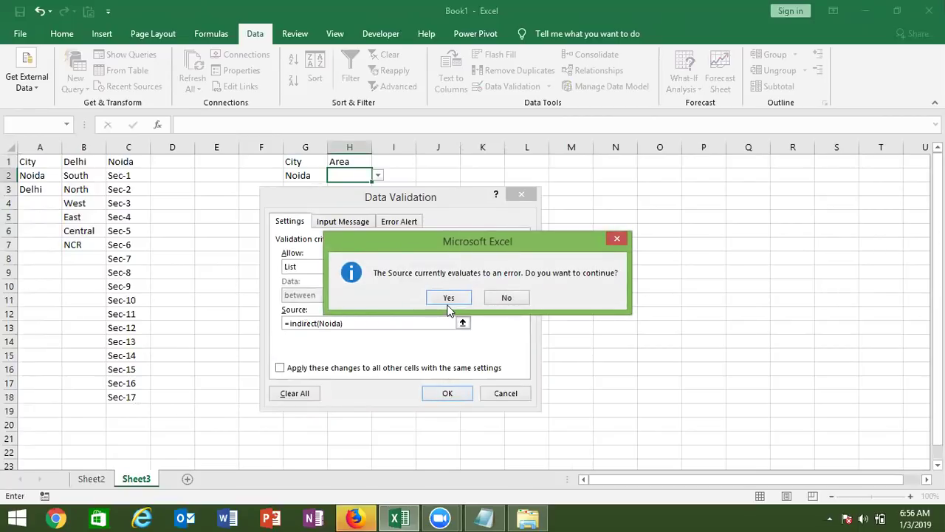
Point H2's INDIRECT list source at city cell G2 so it follows the chosen city.
click(526, 295)
click(333, 324)
double_click(333, 323)
key(BackSpace)
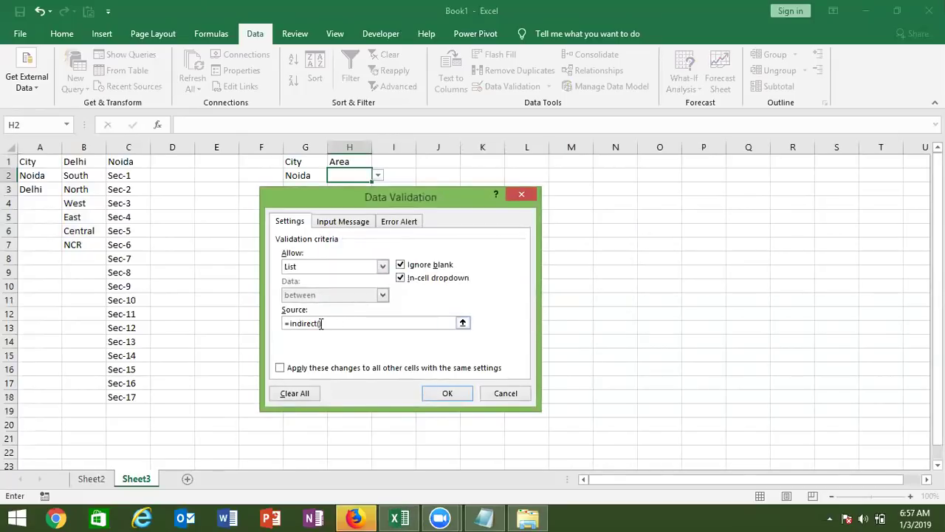
click(298, 175)
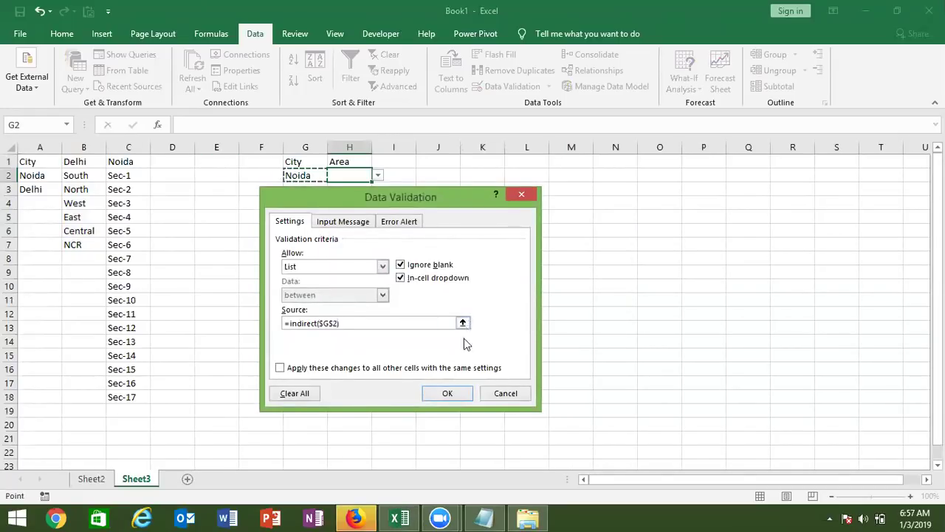
click(449, 393)
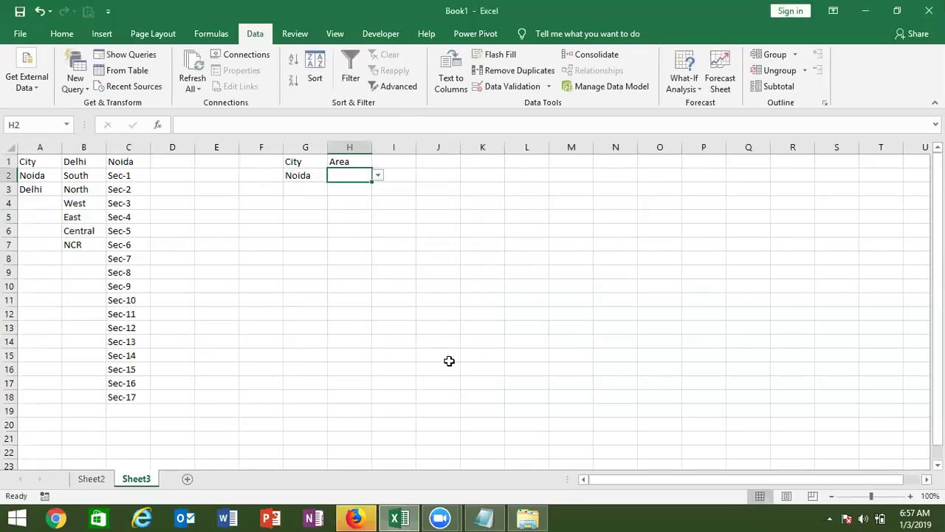
Test the dependent list: Noida sectors, then Delhi's South, North, West, East, Central, NCR.
click(377, 175)
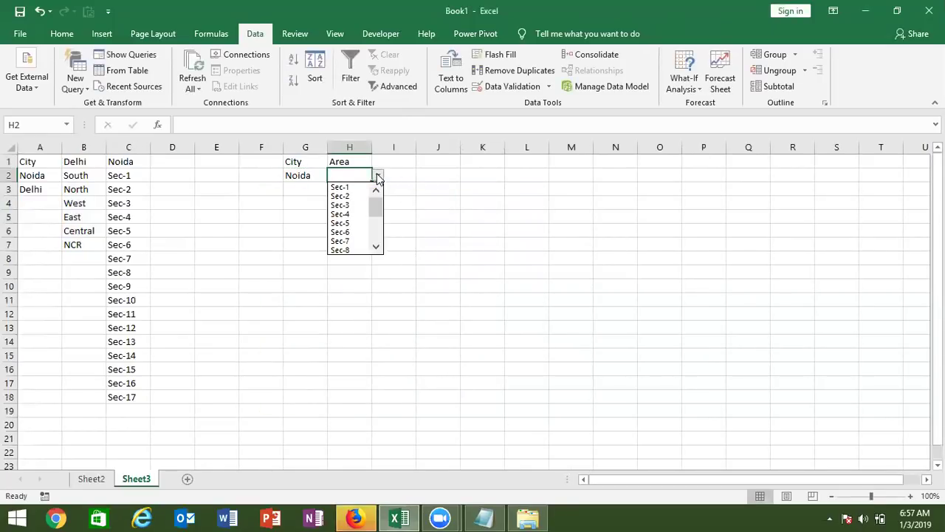
click(297, 177)
click(296, 173)
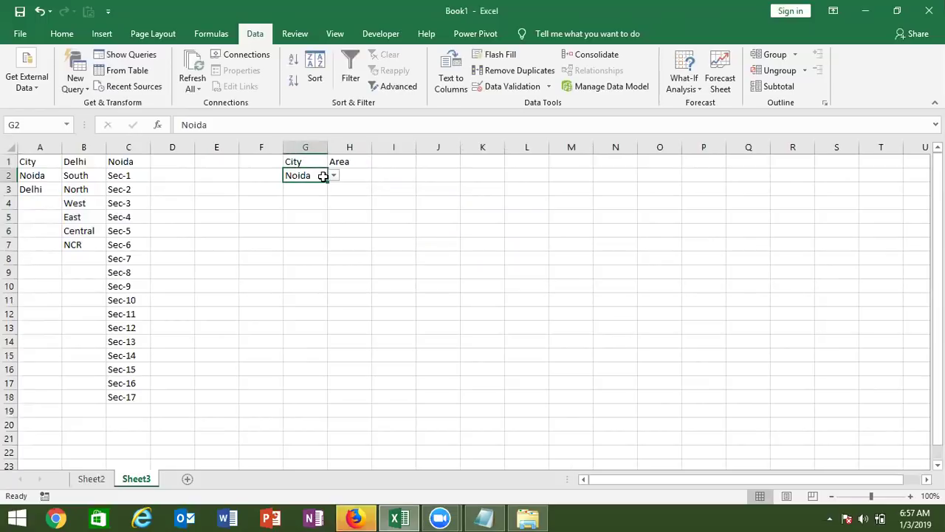
click(334, 177)
click(327, 195)
click(356, 174)
click(378, 177)
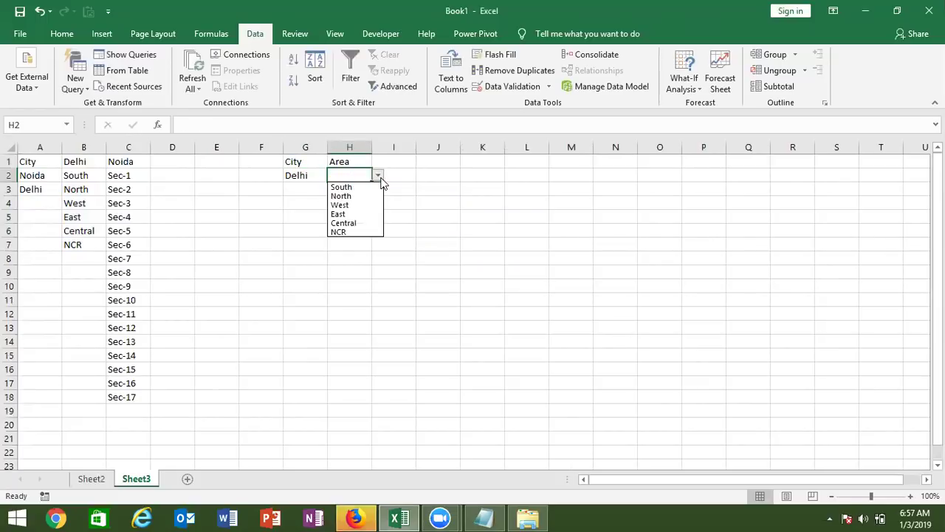
click(307, 208)
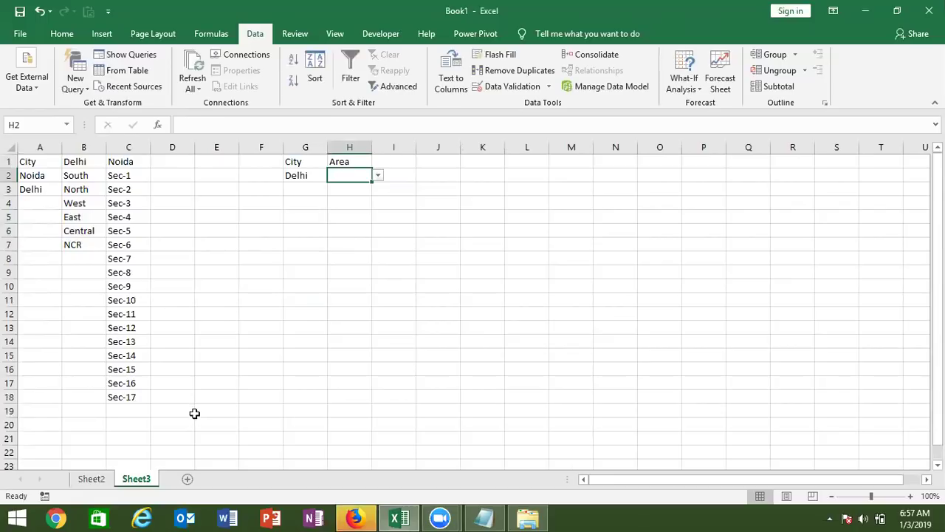
Add a new worksheet and rename it HW.
click(186, 480)
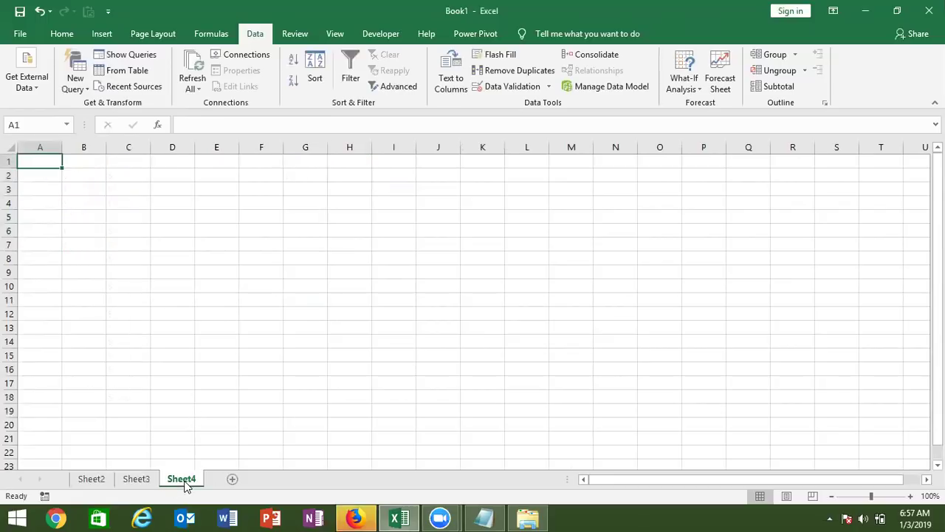
double_click(182, 480)
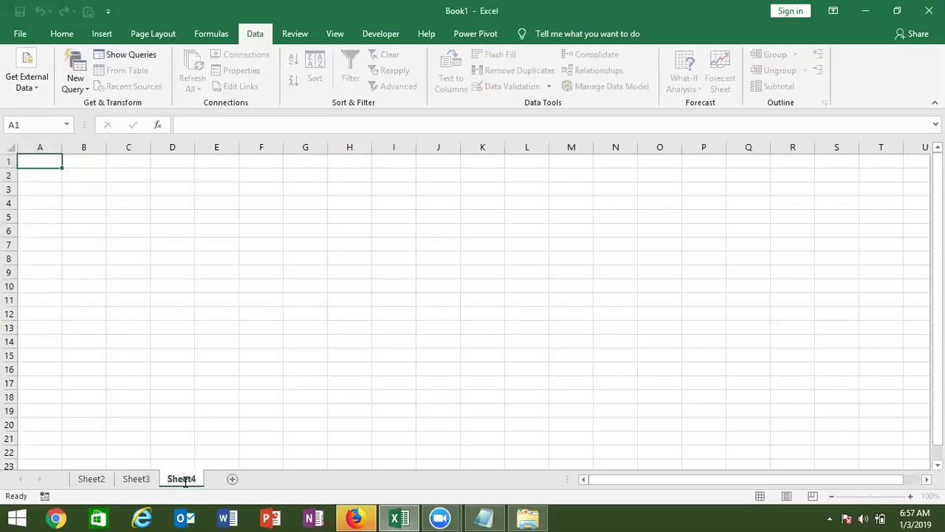
double_click(185, 480)
text(HW)
click(148, 439)
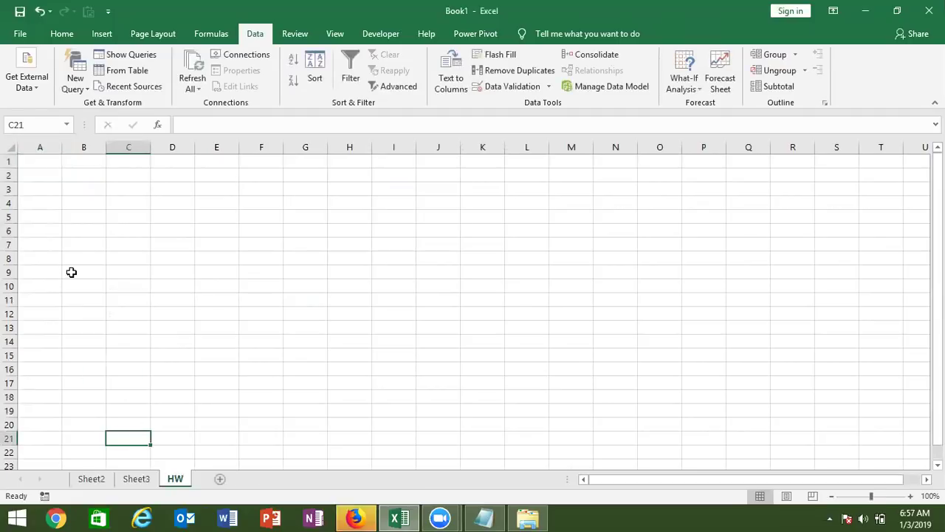
Enter the headers City, Name and Days in A1:C1.
click(37, 162)
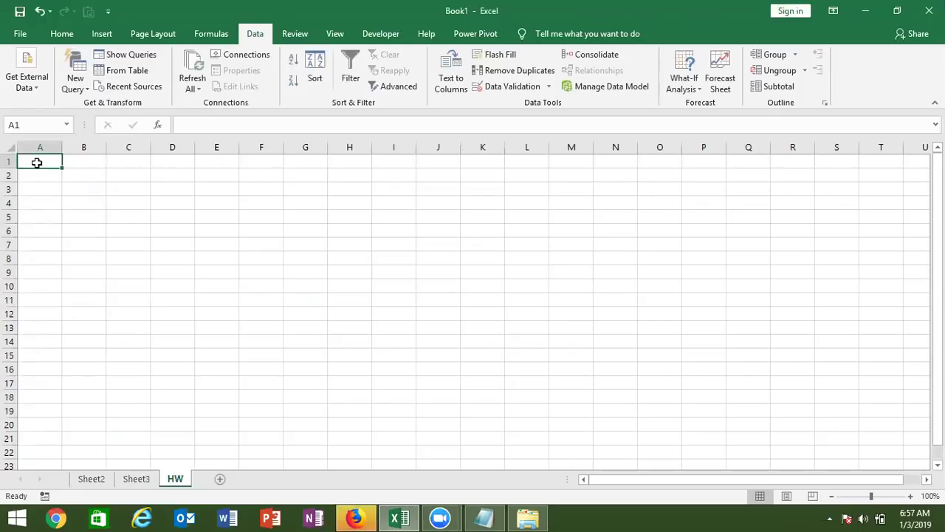
text(City)
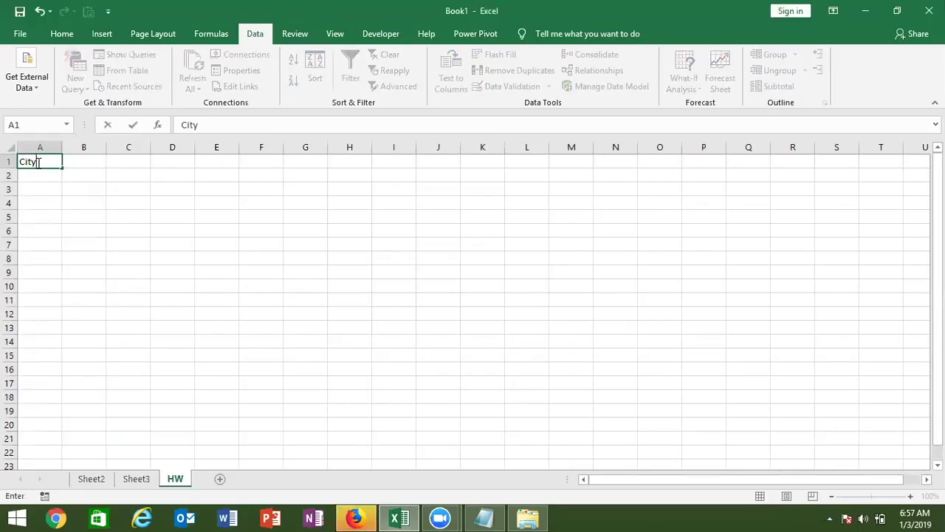
key(Tab)
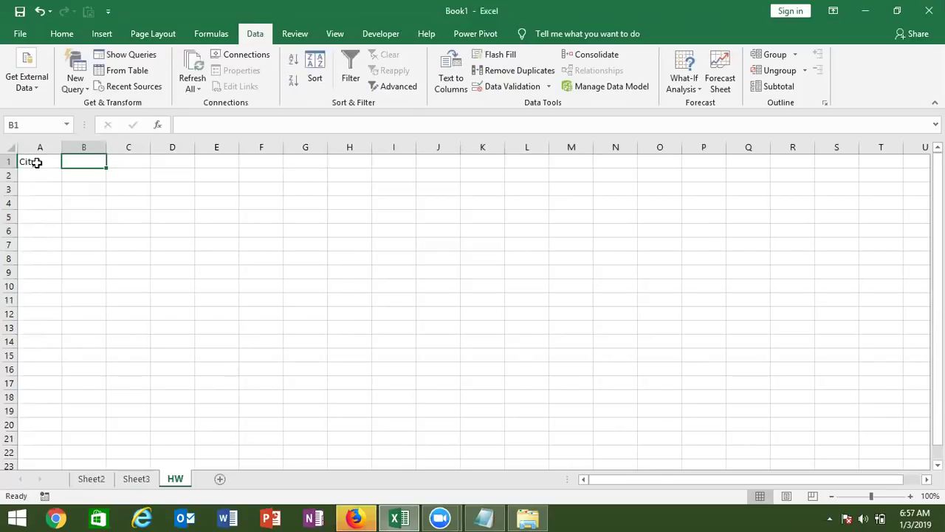
text(Name)
key(Tab)
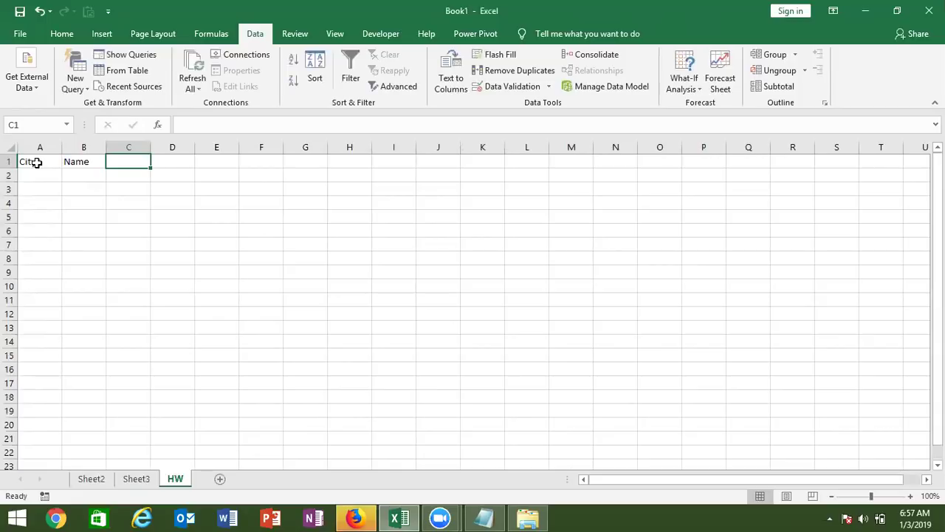
text(Days)
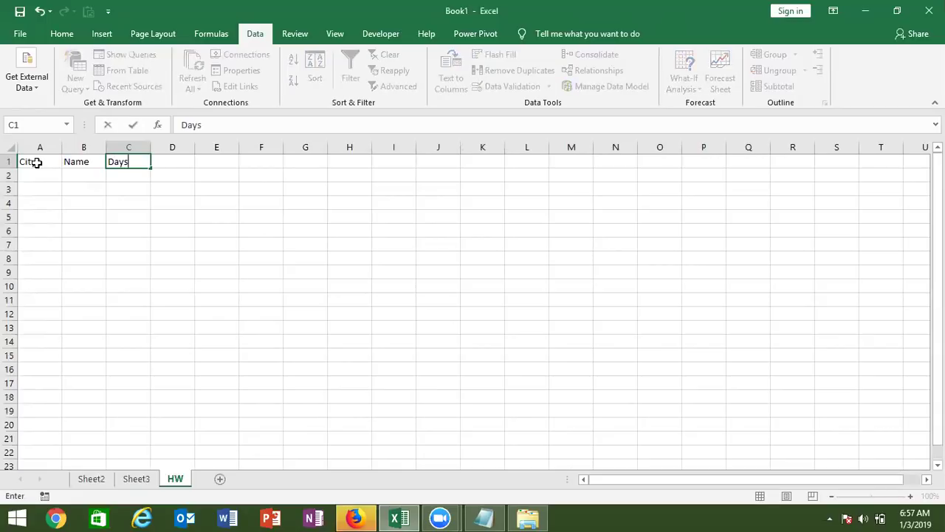
key(Return)
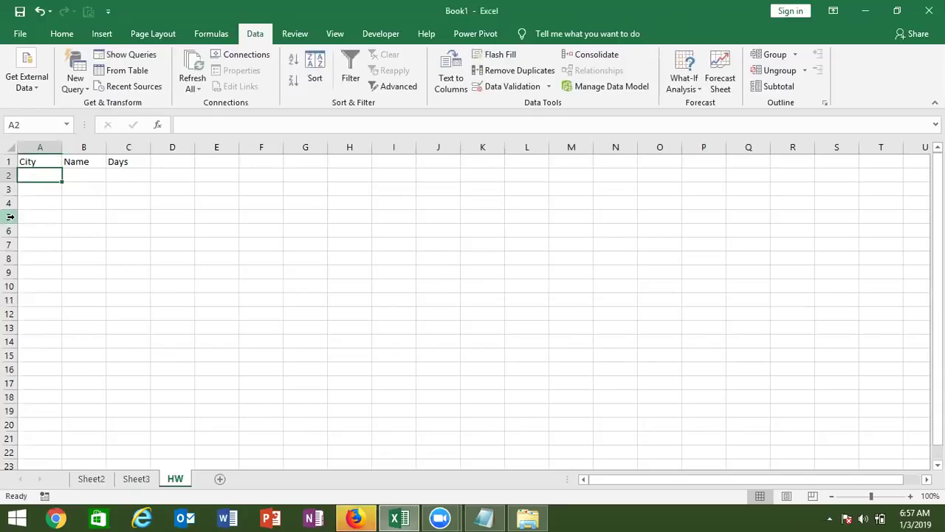
Enter Pune in A2 and fill the cities down column A to row 142.
text(Pune)
key(Return)
key(Up)
drag(61, 179, 127, 517)
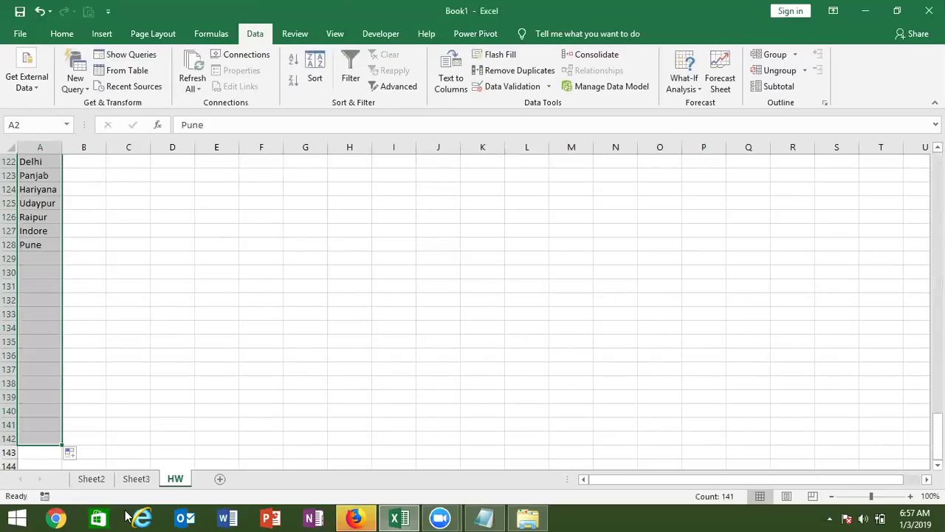
key(ctrl+Home)
Enter Puja in B2 and fill the names down the Name column.
key(Right)
key(Down)
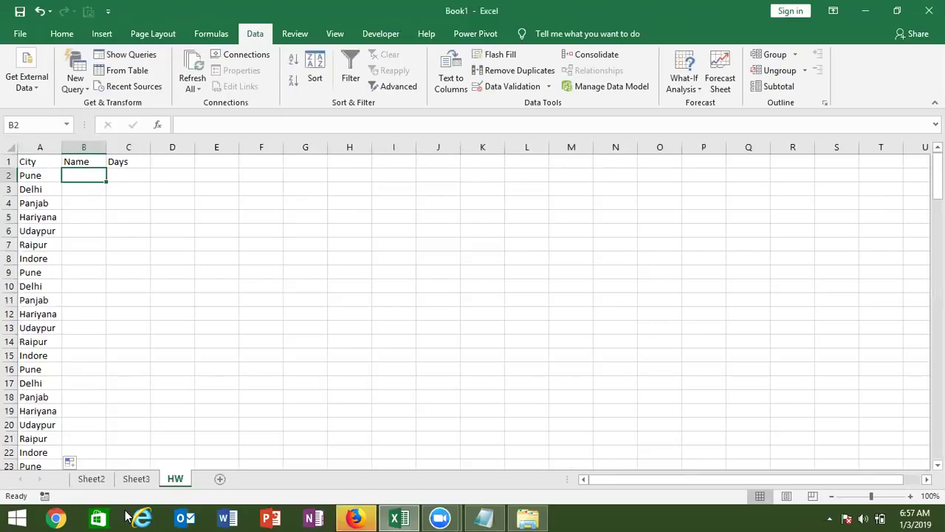
text(Puja)
key(Return)
click(85, 174)
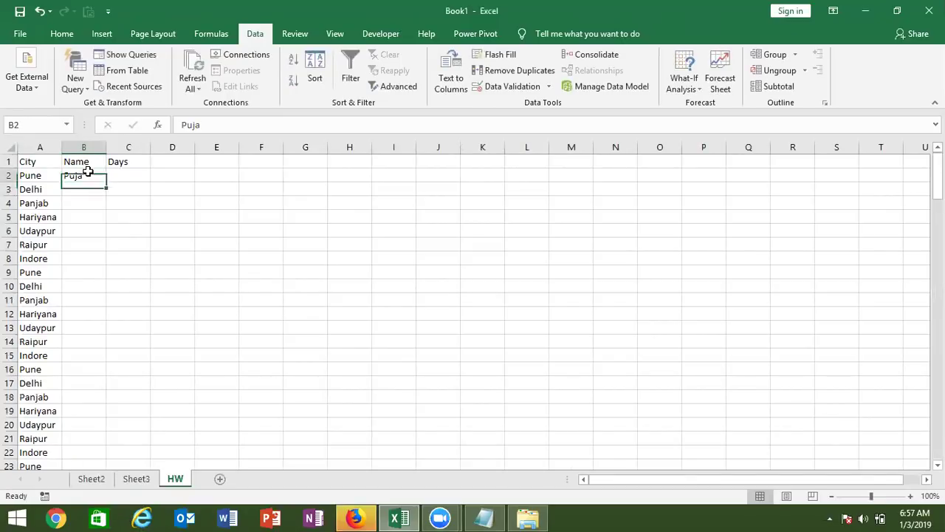
double_click(106, 182)
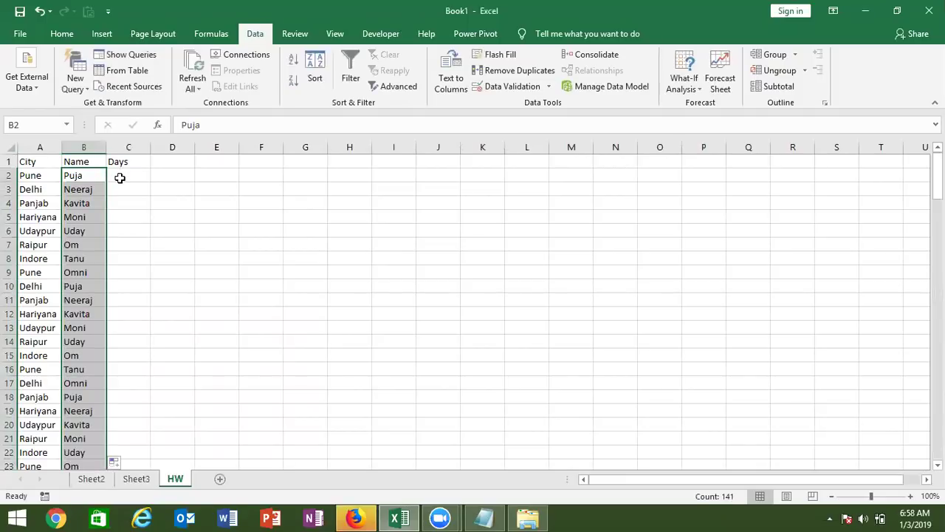
Enter Sun in C2, fill weekdays down the Days column, and turn on filtering.
click(120, 177)
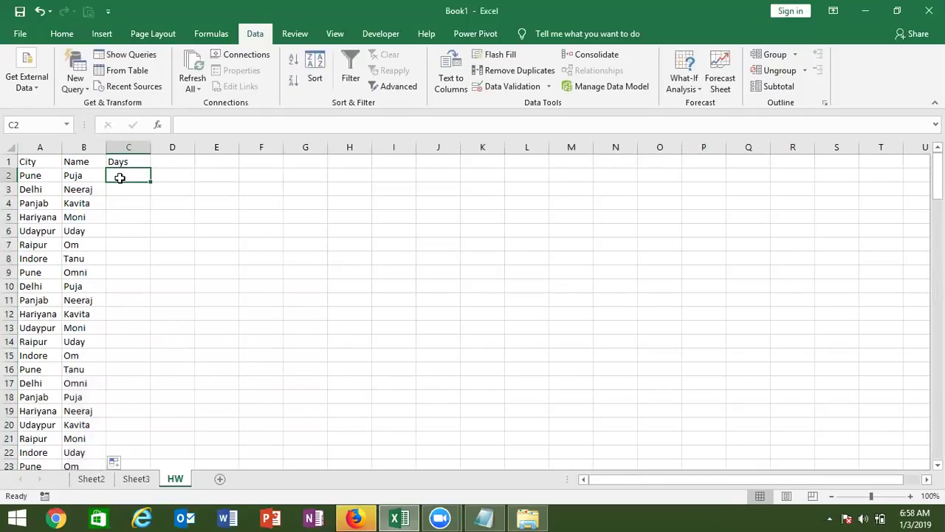
text(Sun)
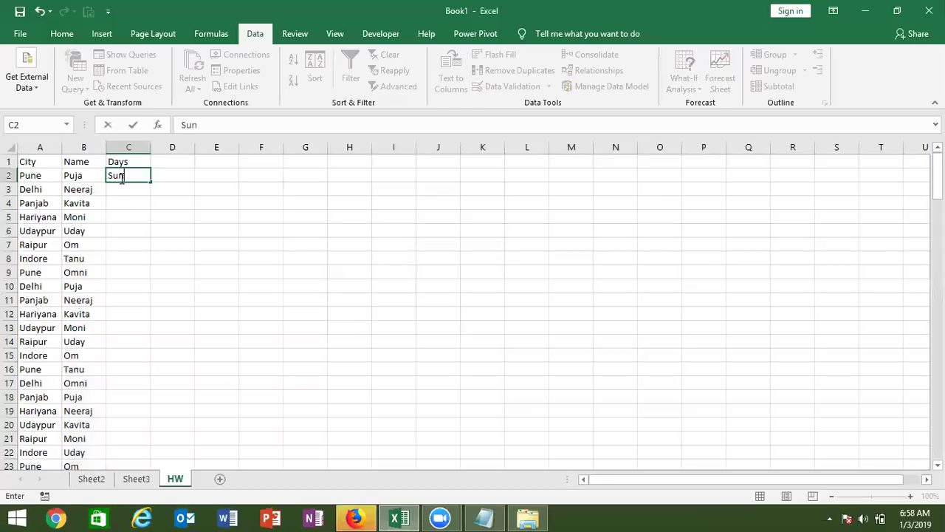
key(Return)
click(135, 175)
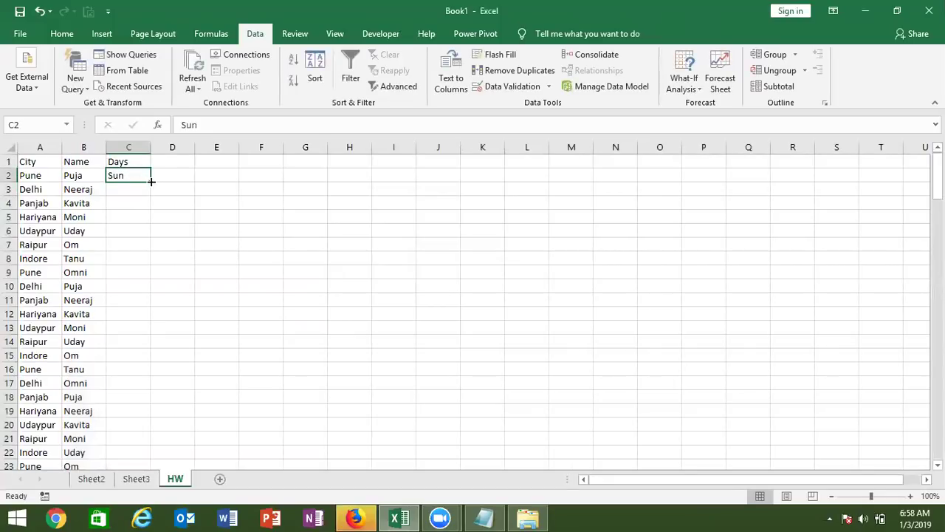
double_click(151, 181)
click(45, 163)
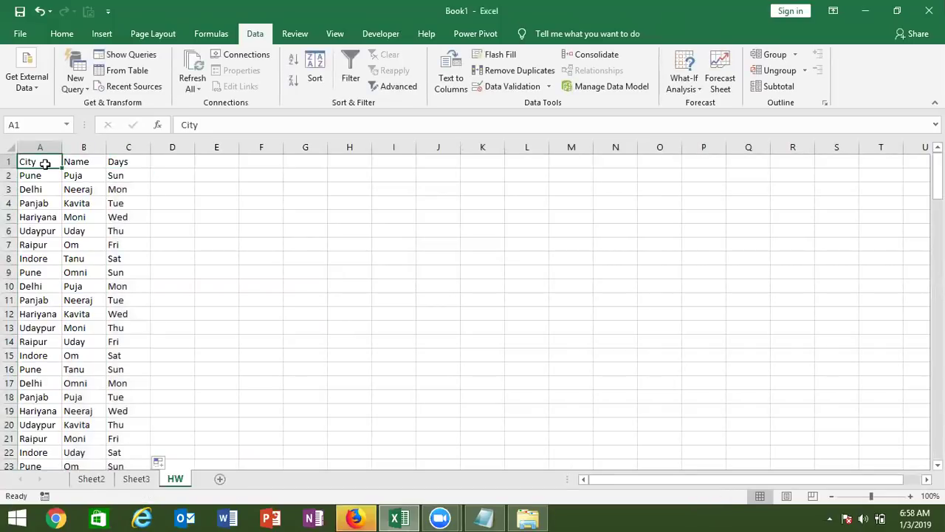
key(ctrl+shift+l)
Filter City to Delhi only and apply the Days filter for Mon, leaving 20 of 141 rows.
click(55, 161)
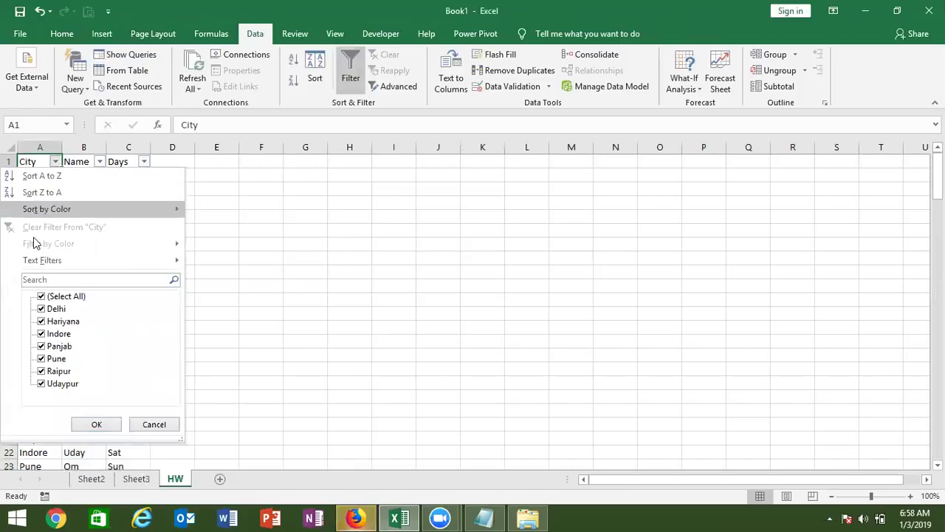
click(41, 296)
click(41, 309)
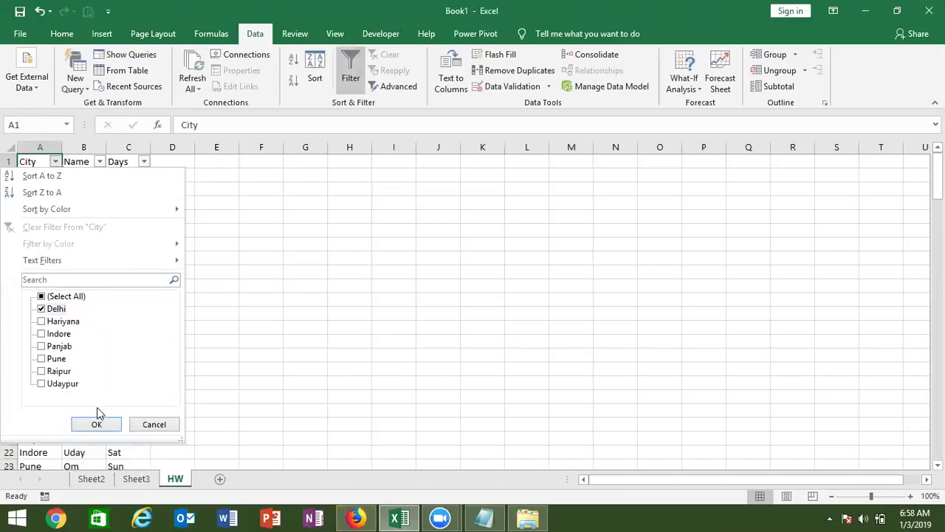
click(96, 423)
click(99, 161)
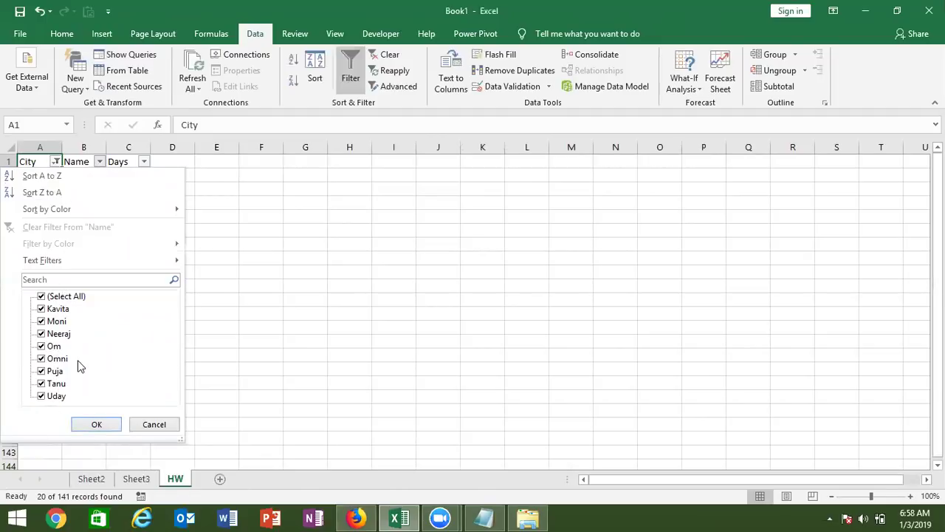
click(283, 293)
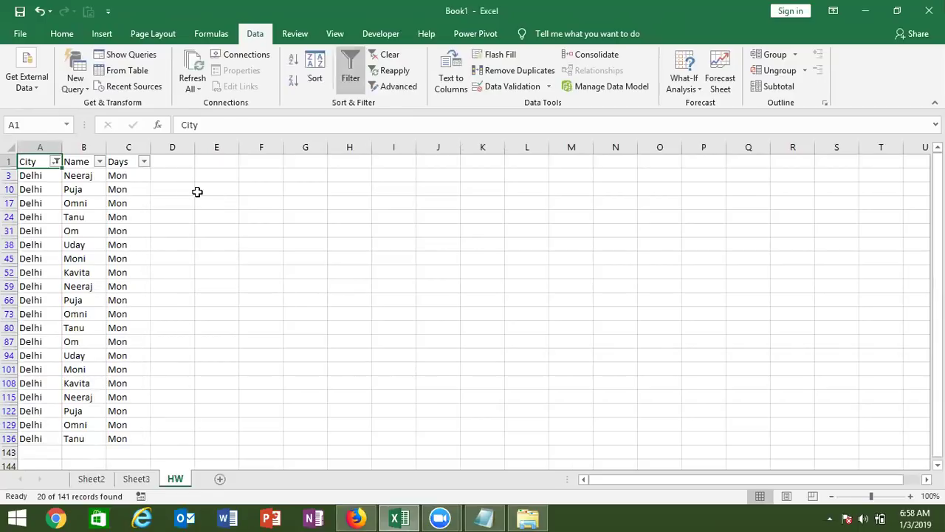
click(144, 162)
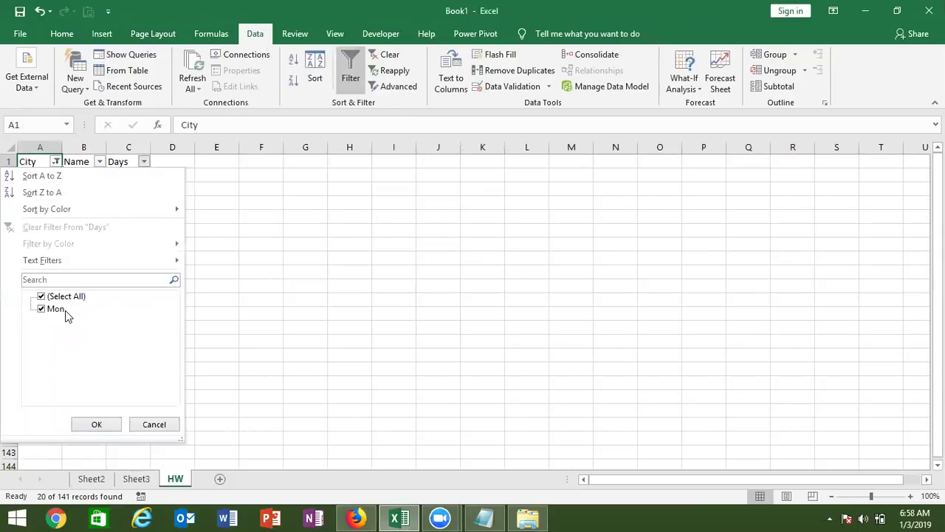
click(96, 425)
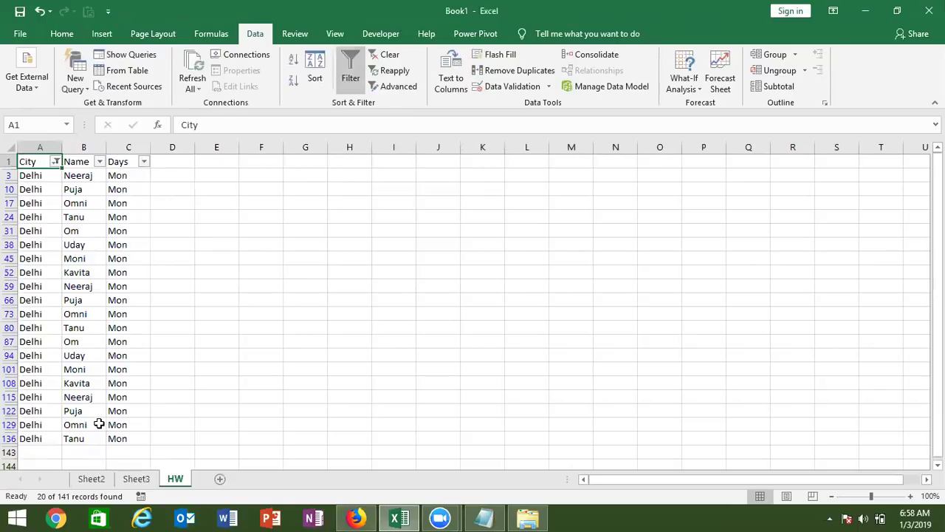
Clear the filters, label F2 City, and copy column A's cities into column L.
key(ctrl+shift+l)
click(262, 177)
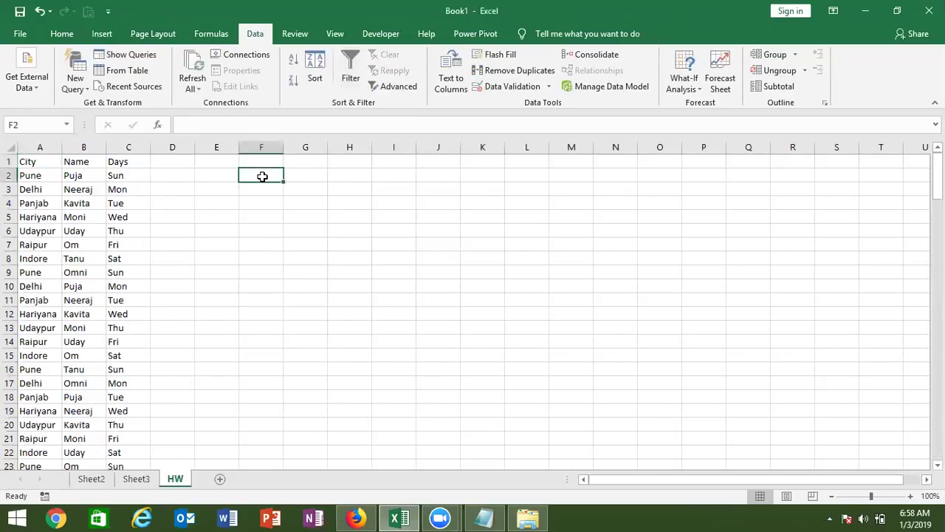
text(C)
text(i)
key(Tab)
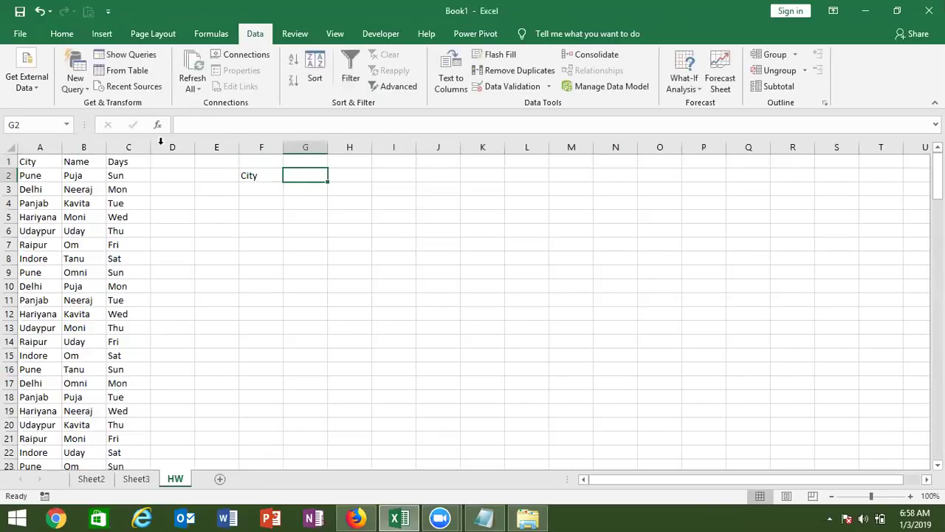
click(42, 144)
key(ctrl+c)
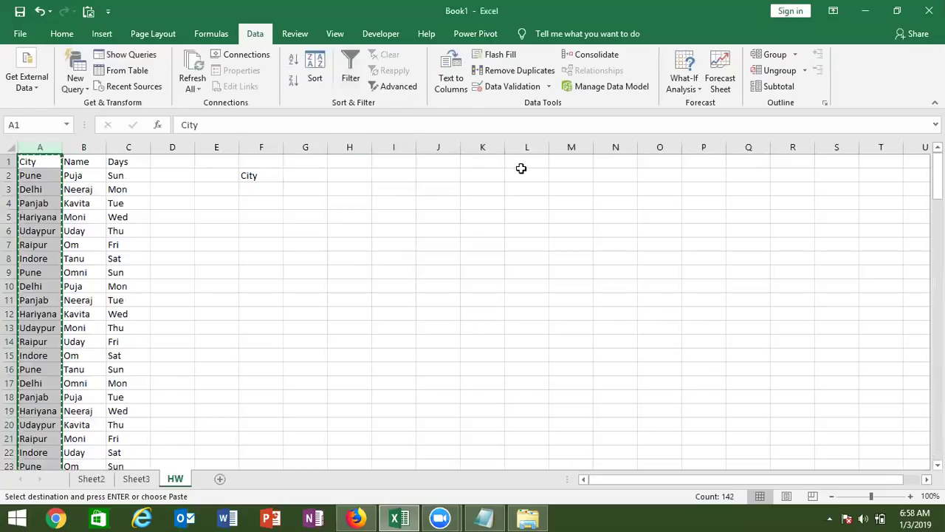
click(530, 167)
key(ctrl+v)
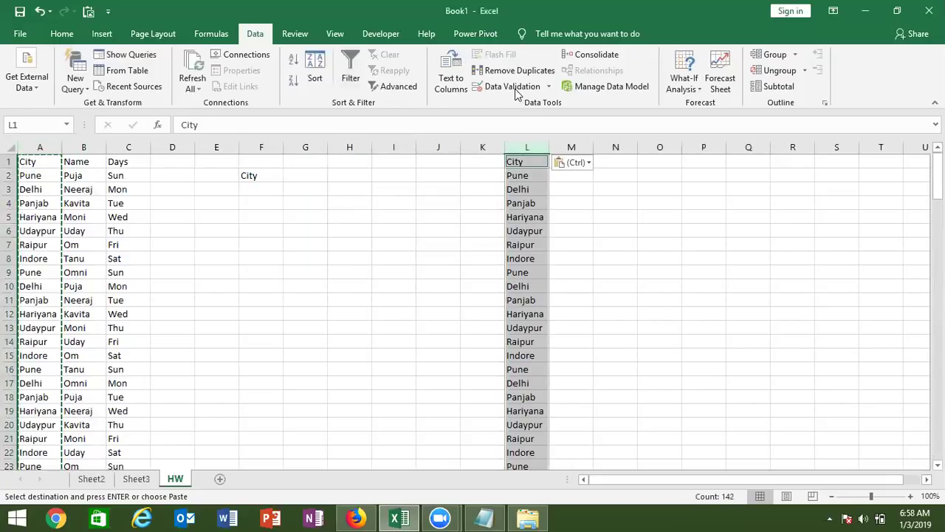
Remove duplicates from column L, leaving 7 unique cities.
click(502, 70)
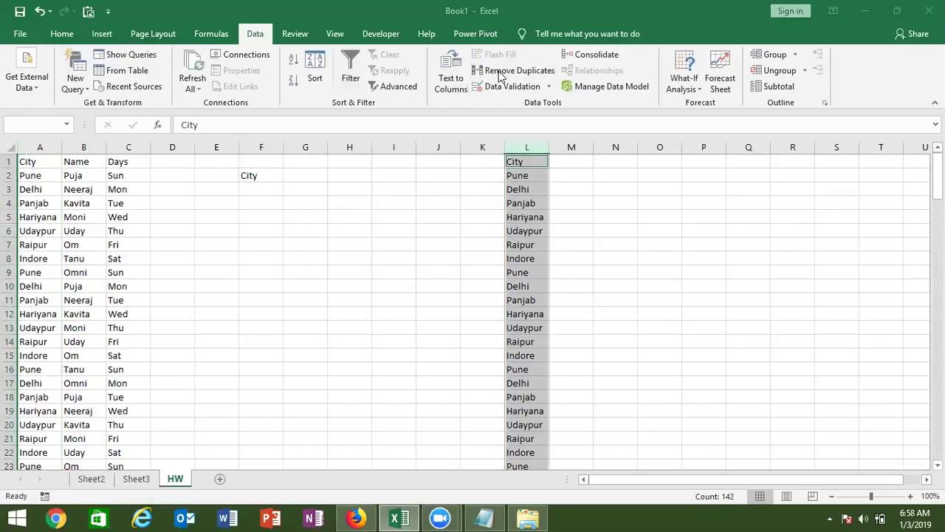
click(478, 303)
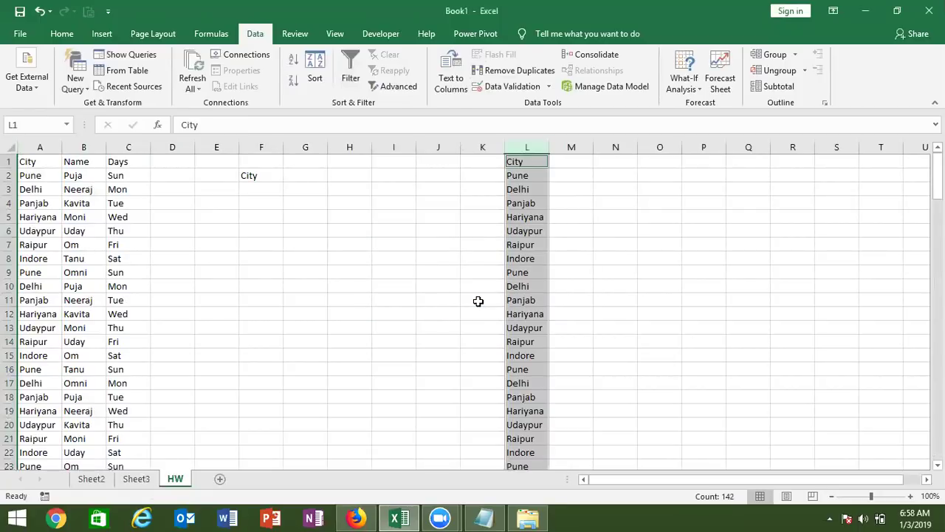
click(432, 271)
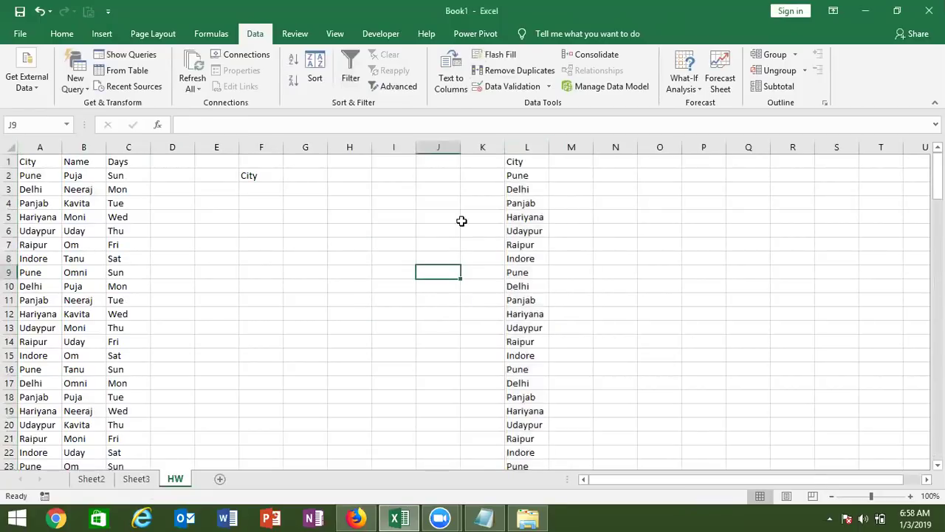
click(528, 148)
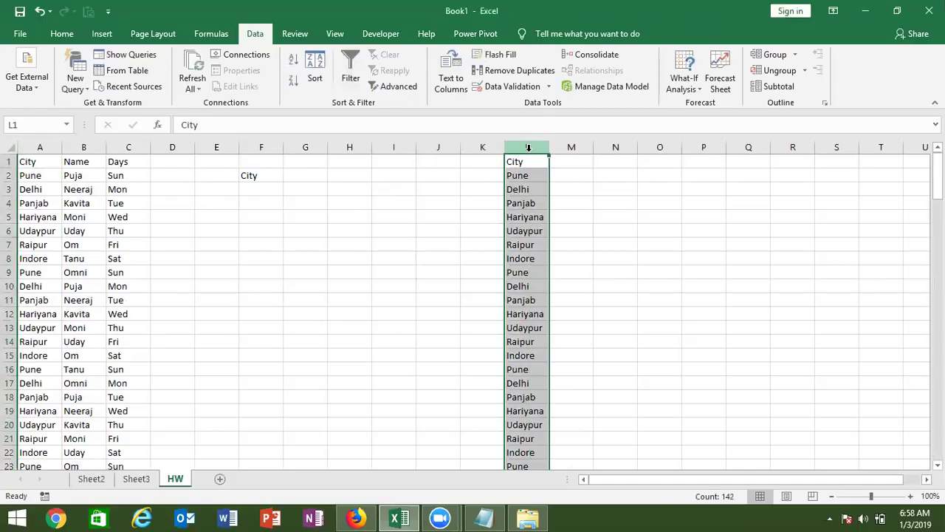
click(507, 72)
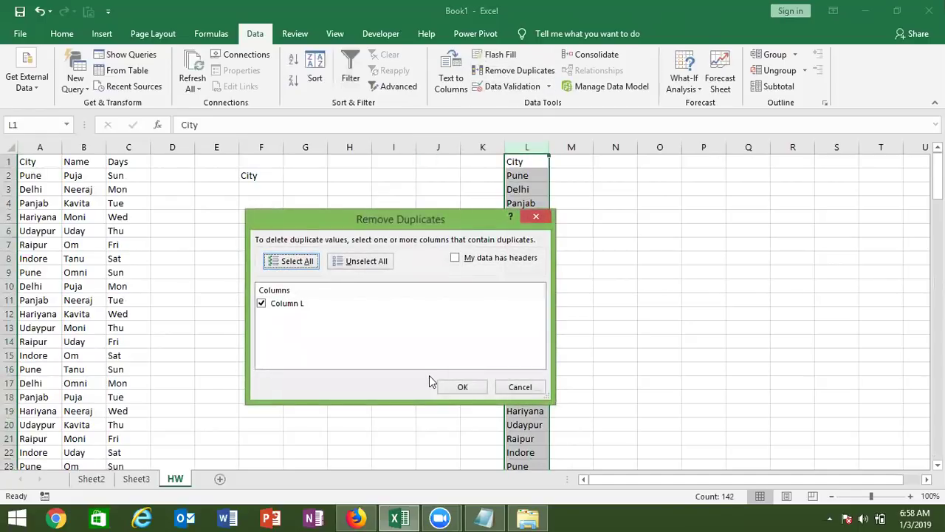
click(462, 388)
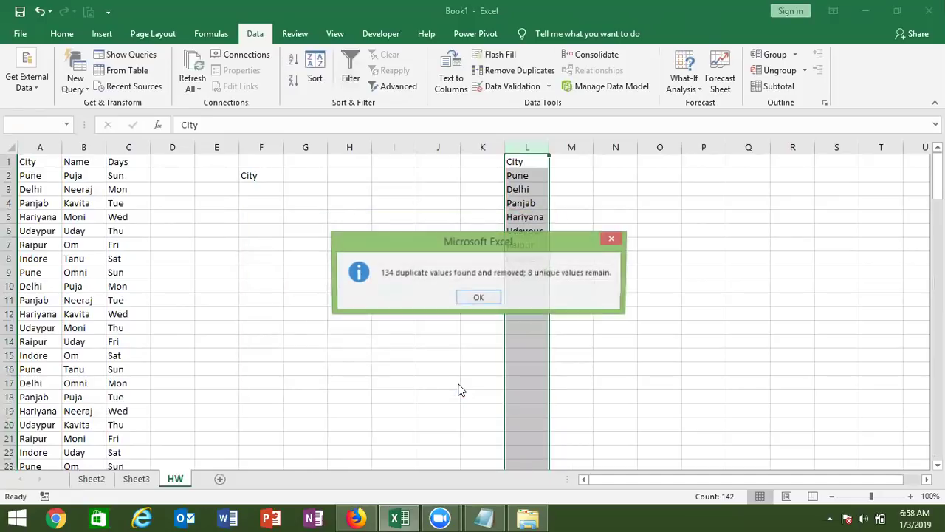
click(481, 297)
click(262, 189)
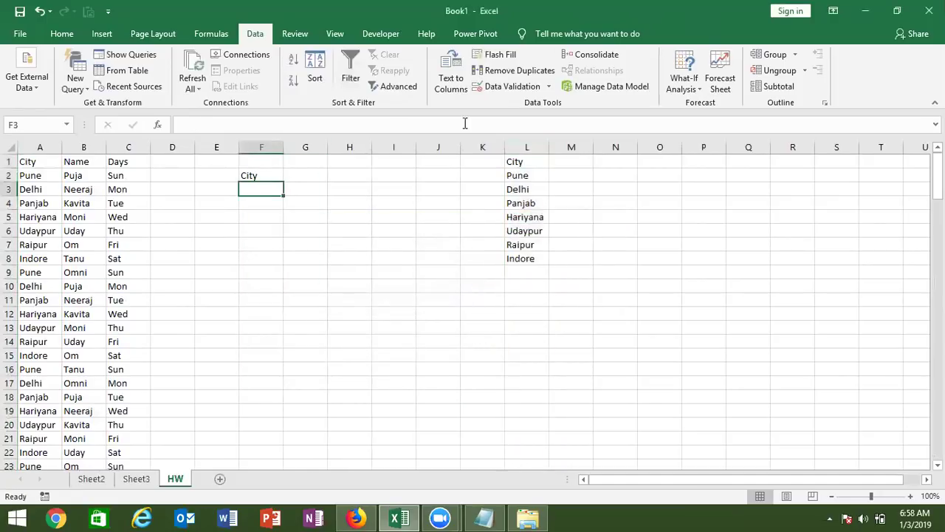
Give F3 a list validation sourced from =$L$2:$L$8 and test its city dropdown.
click(502, 87)
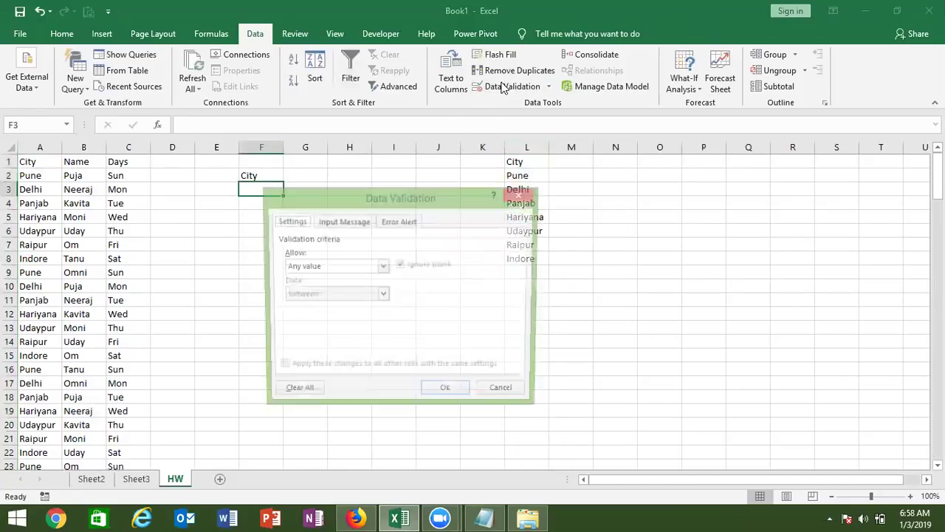
click(299, 266)
click(291, 306)
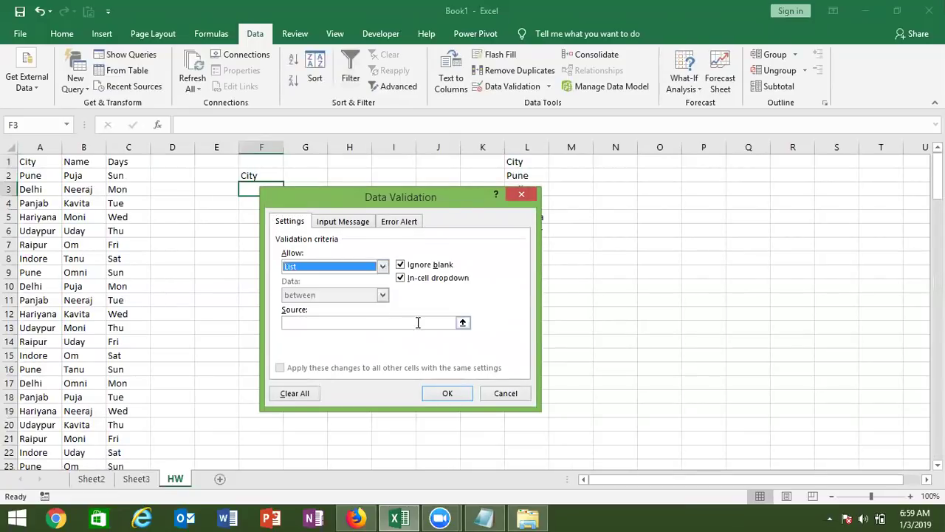
click(462, 322)
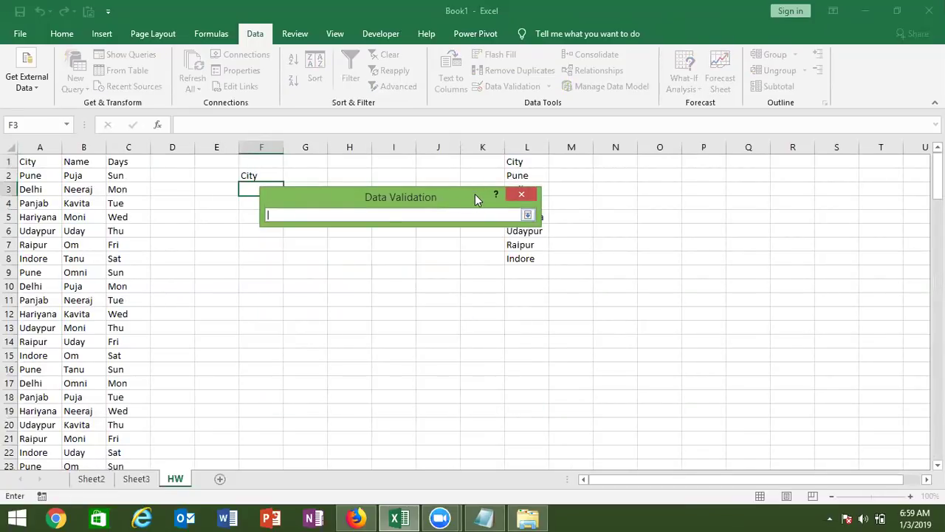
drag(475, 194, 738, 172)
drag(522, 176, 523, 259)
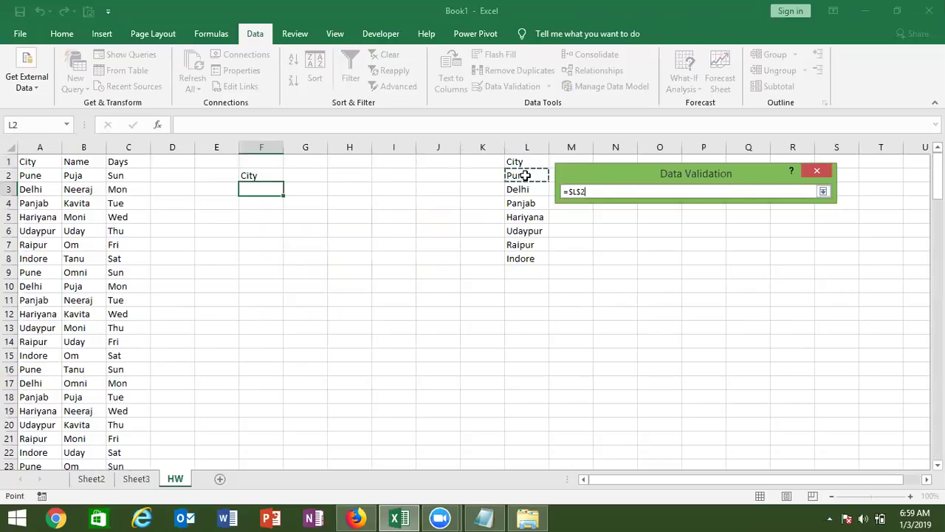
click(823, 192)
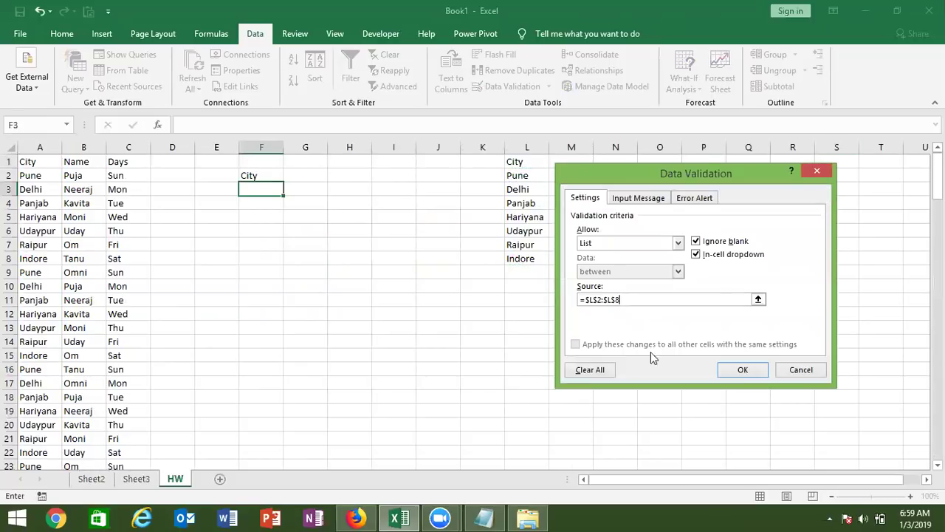
click(741, 370)
click(291, 190)
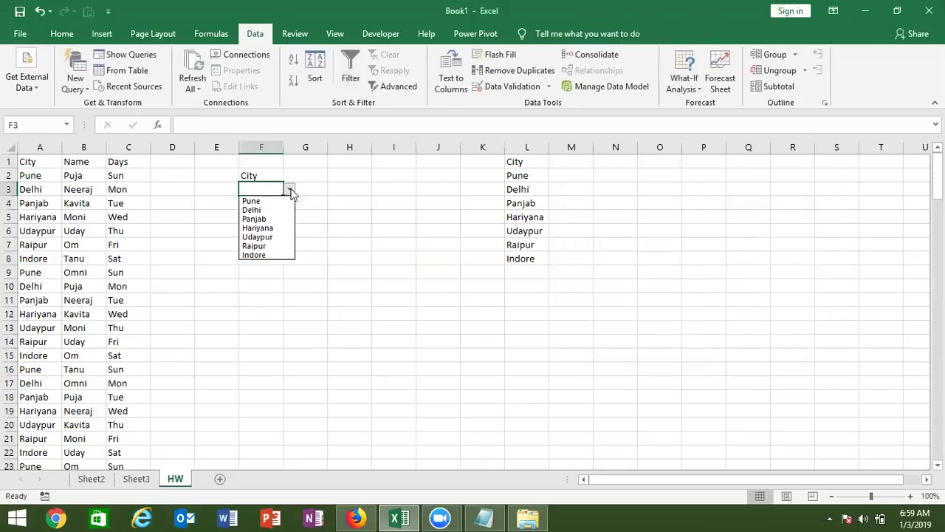
click(291, 191)
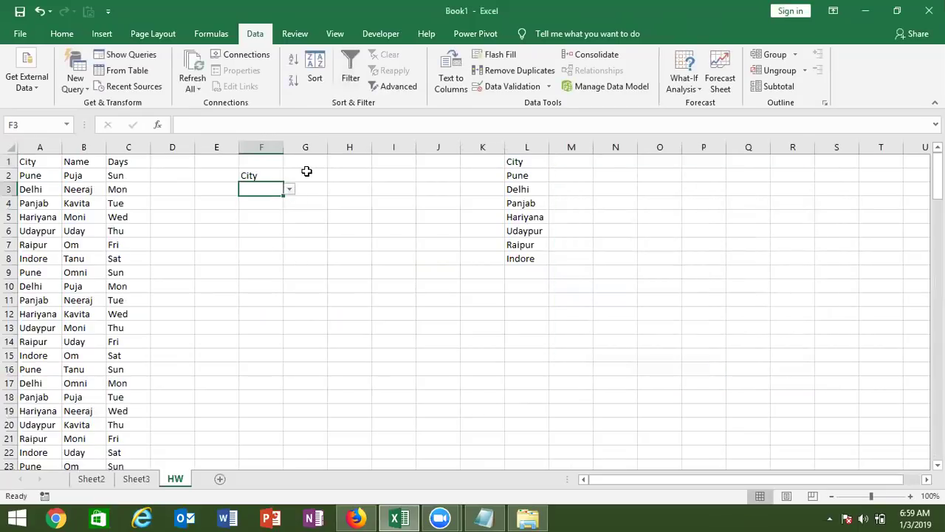
click(307, 171)
Enter headings Name in G2 and Days in H2, with ? placeholders in G3 and H3.
text(Name)
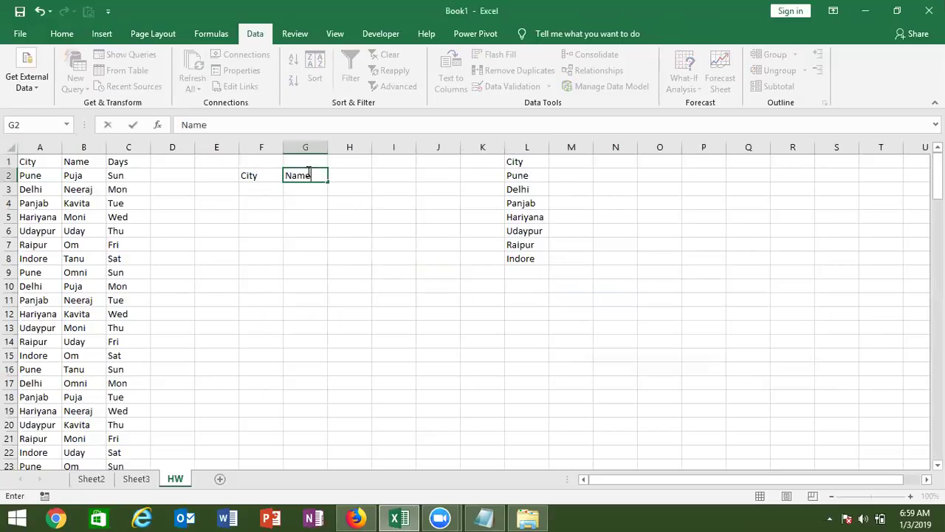
key(Tab)
text(DA)
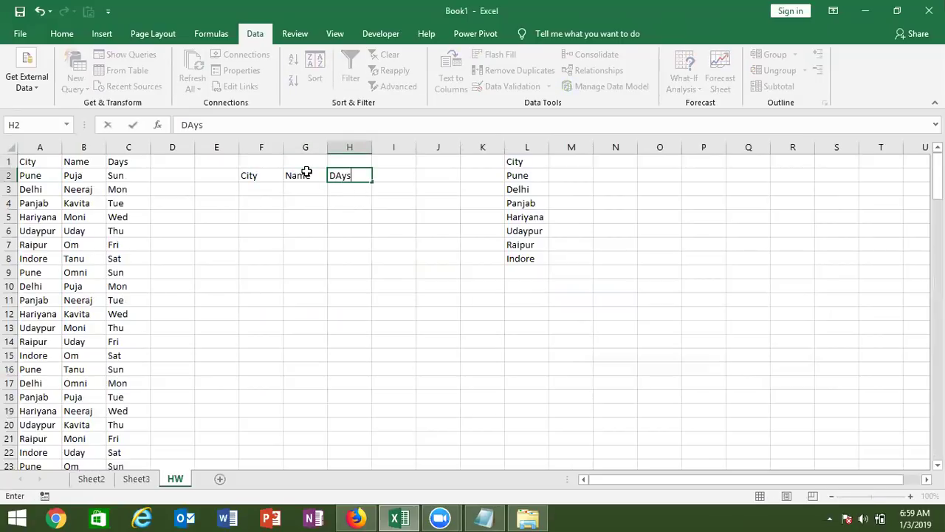
click(307, 185)
text(?)
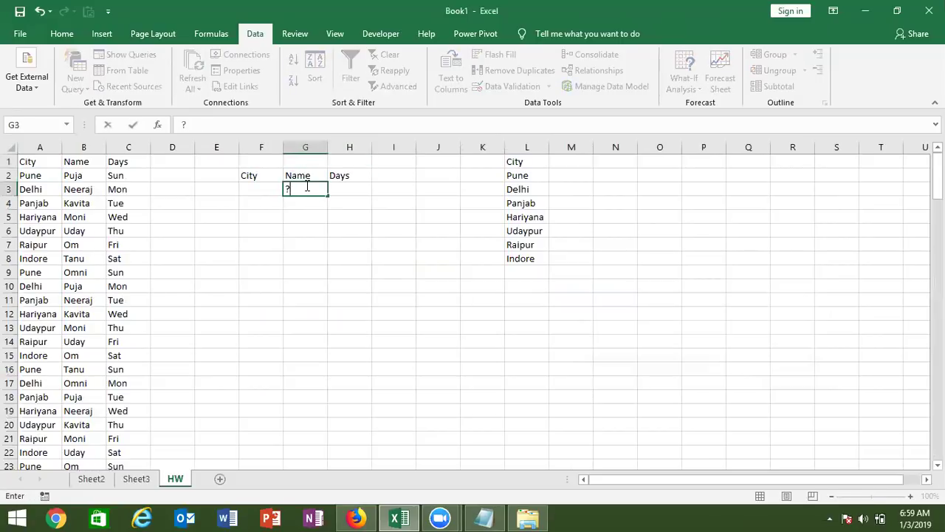
click(340, 188)
text(?)
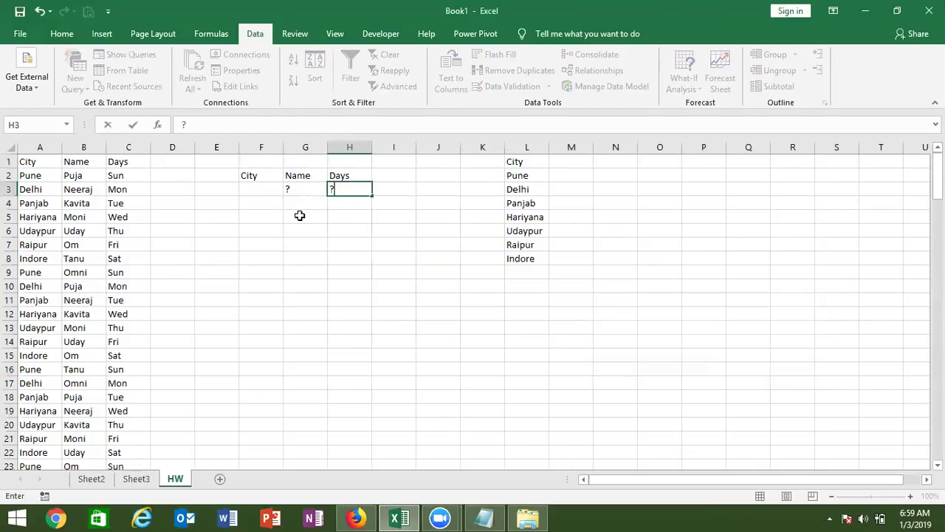
click(300, 216)
Choose Pune from the city dropdown in F3.
click(270, 189)
click(289, 191)
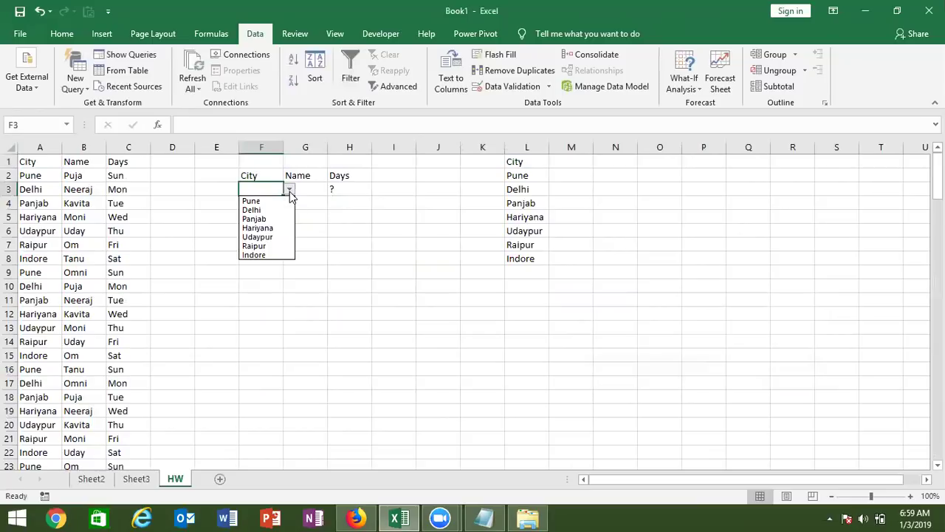
click(281, 201)
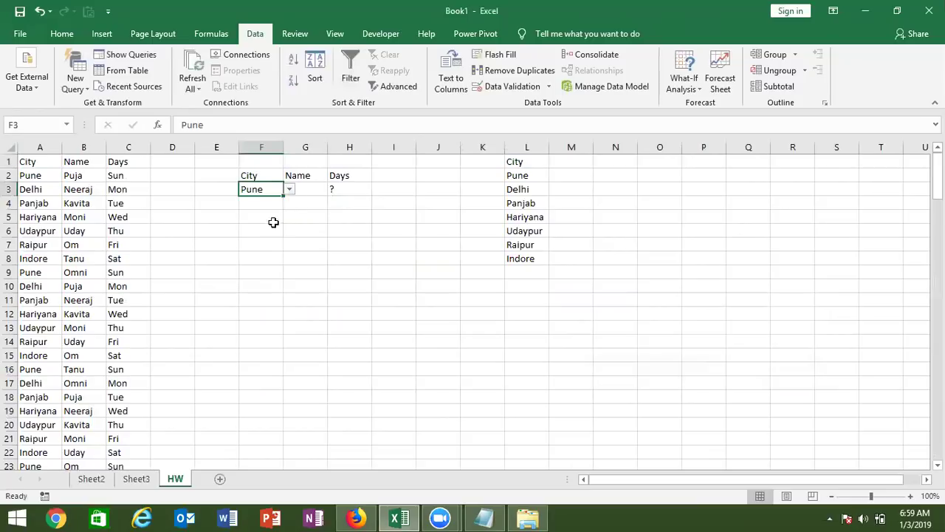
click(264, 245)
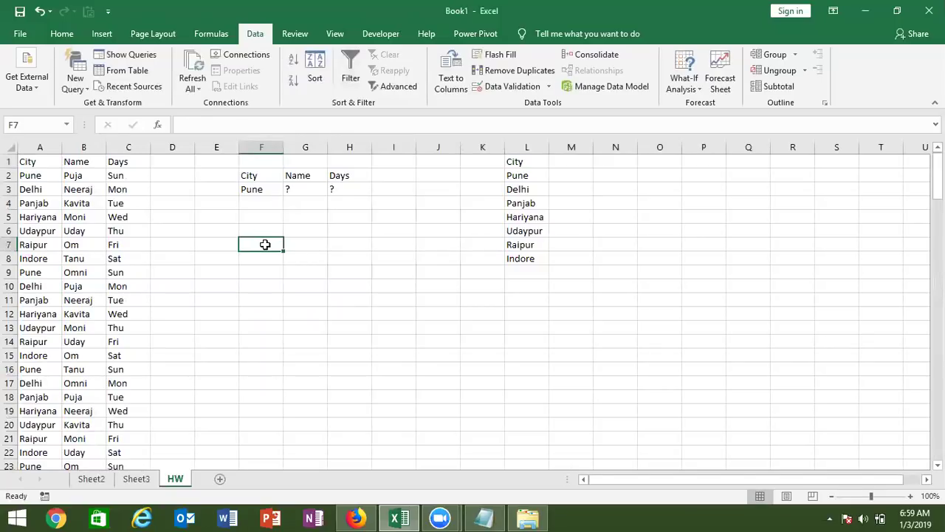
Save the workbook in the 6.Data Manu folder as 'Data Validation - 2'.
click(27, 40)
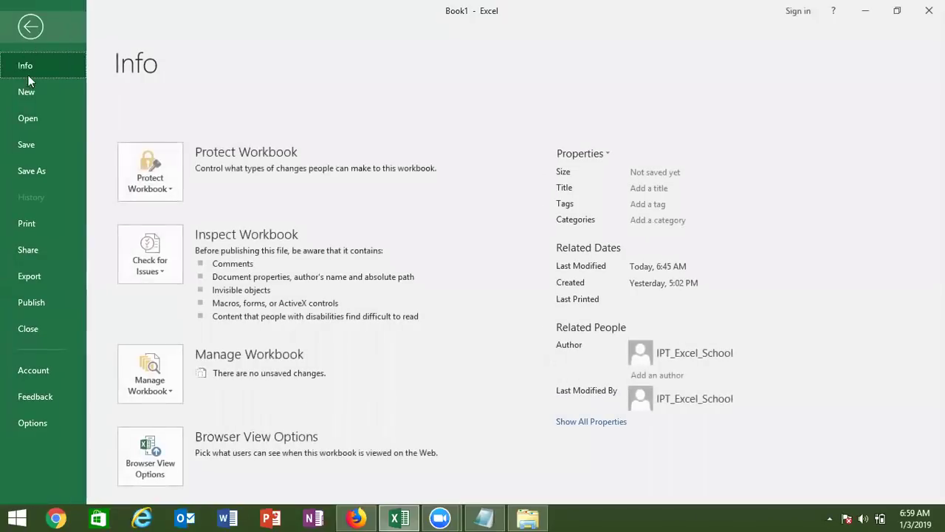
click(37, 170)
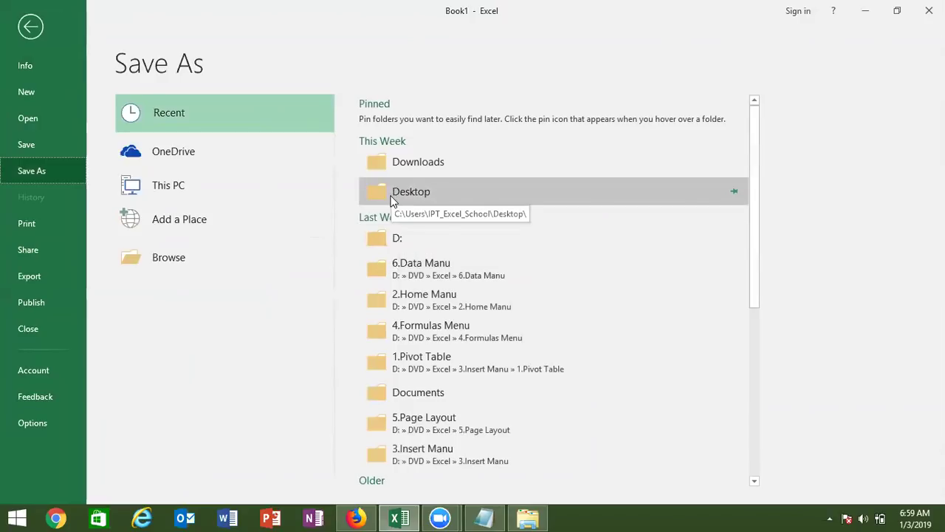
click(394, 267)
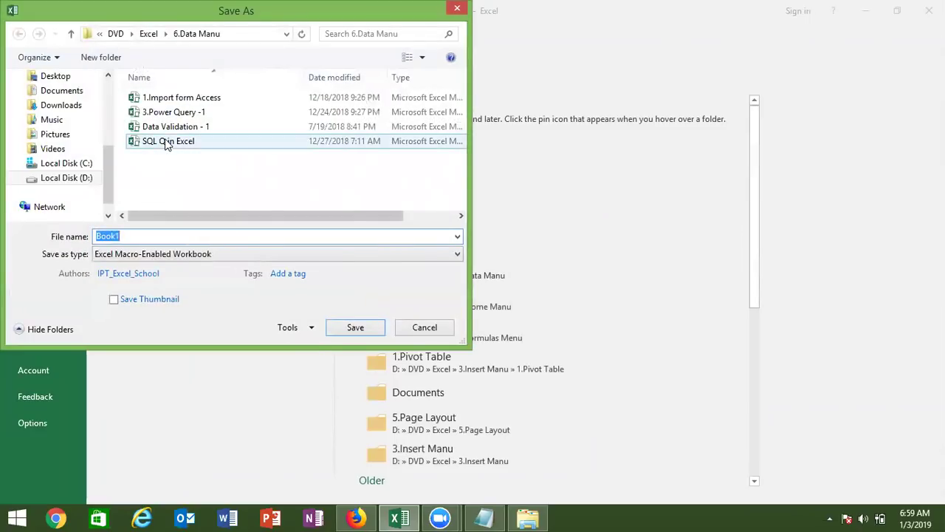
click(152, 127)
click(168, 235)
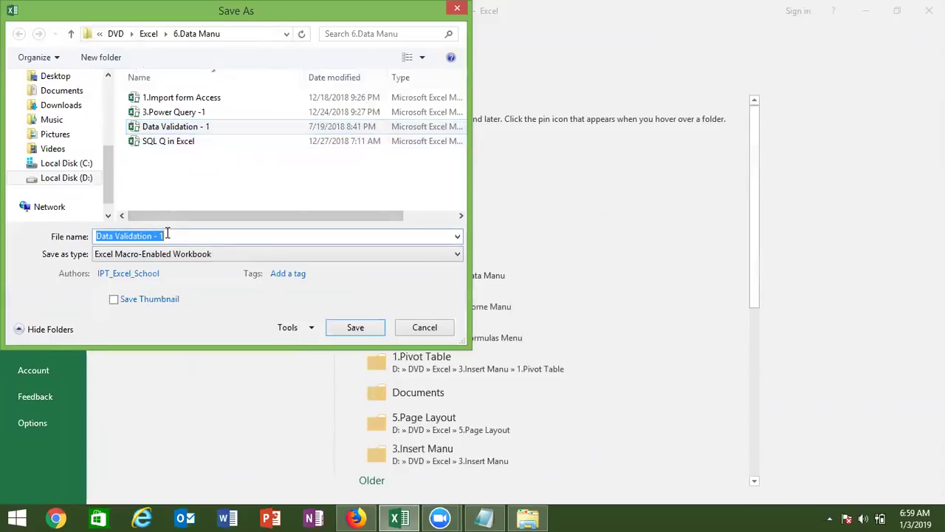
click(168, 233)
key(BackSpace)
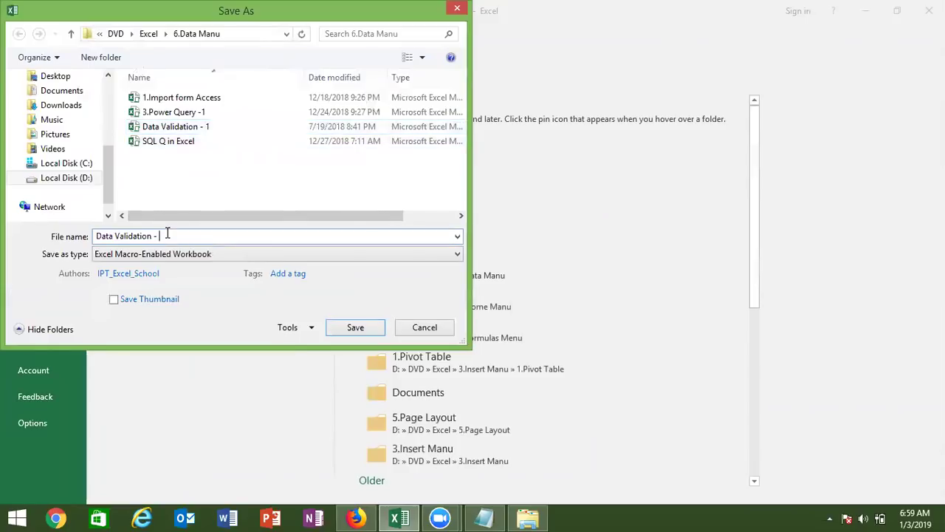
text(2)
click(344, 328)
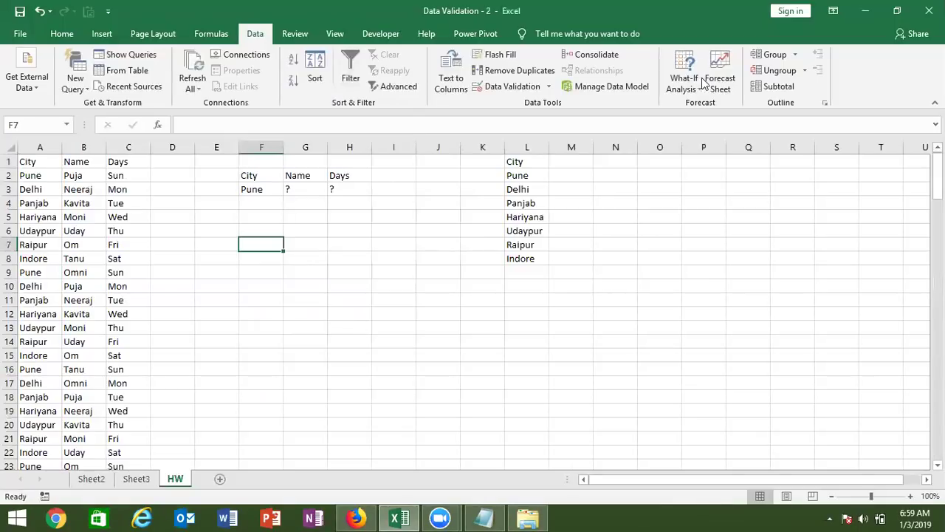
Close Excel and decline Firefox's prompt to become the default browser.
click(929, 10)
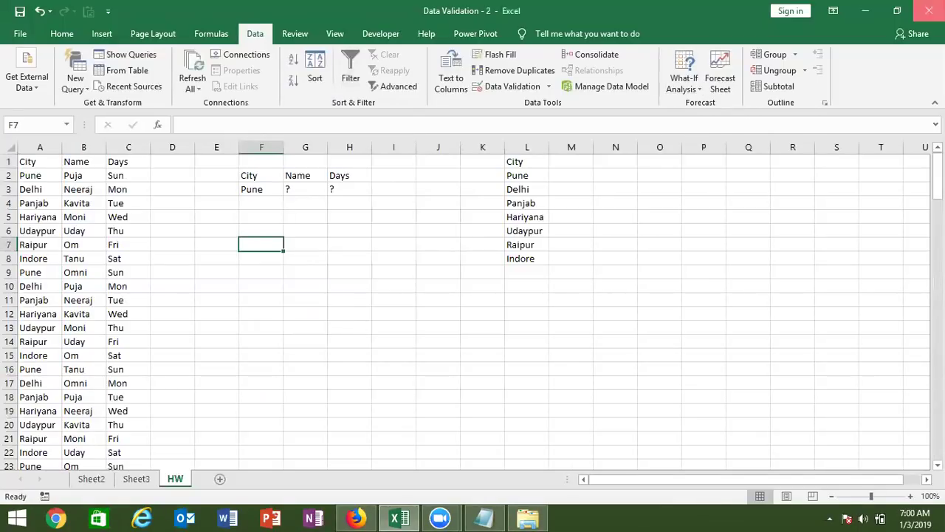
click(355, 517)
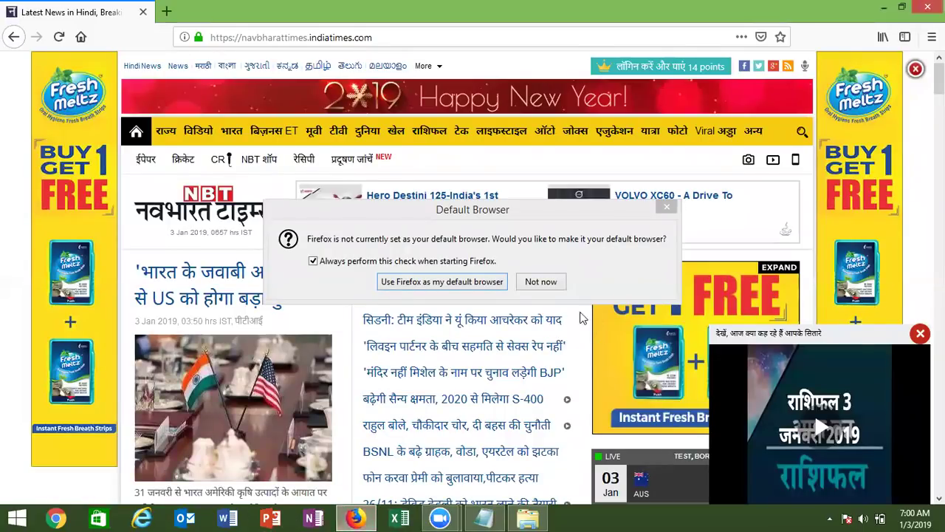
click(554, 285)
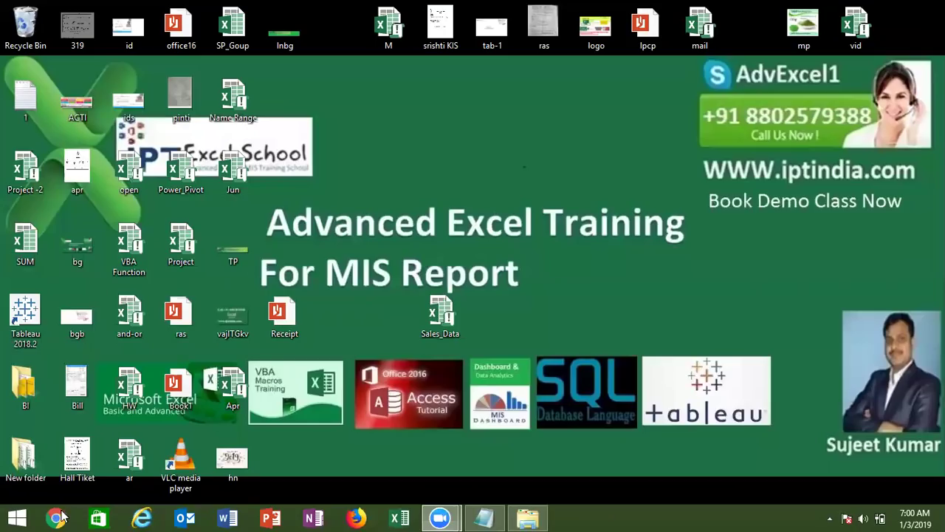
Launch Google Chrome and navigate to gmail.com.
click(58, 518)
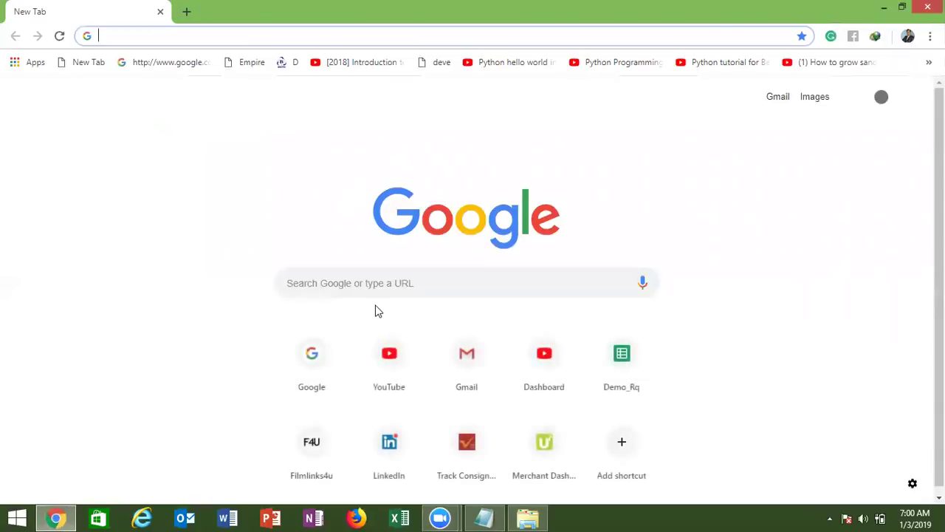
click(358, 517)
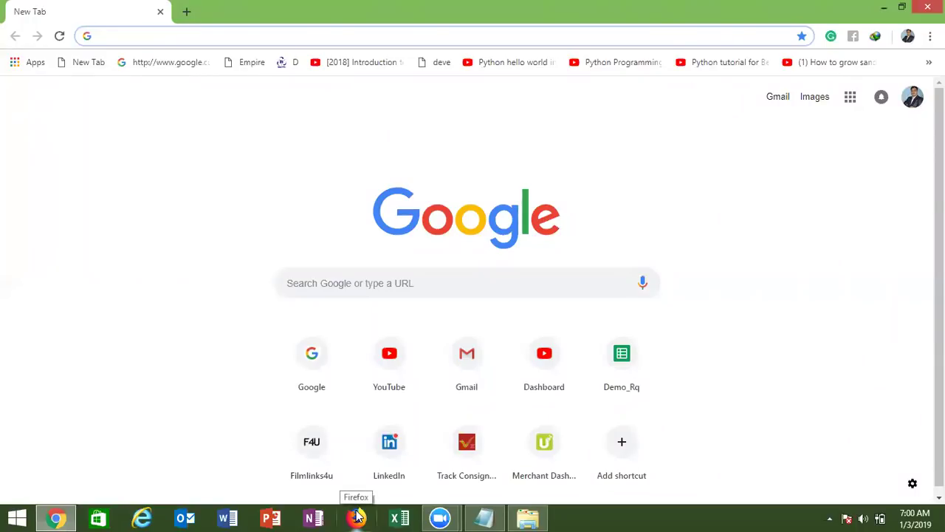
text(gm)
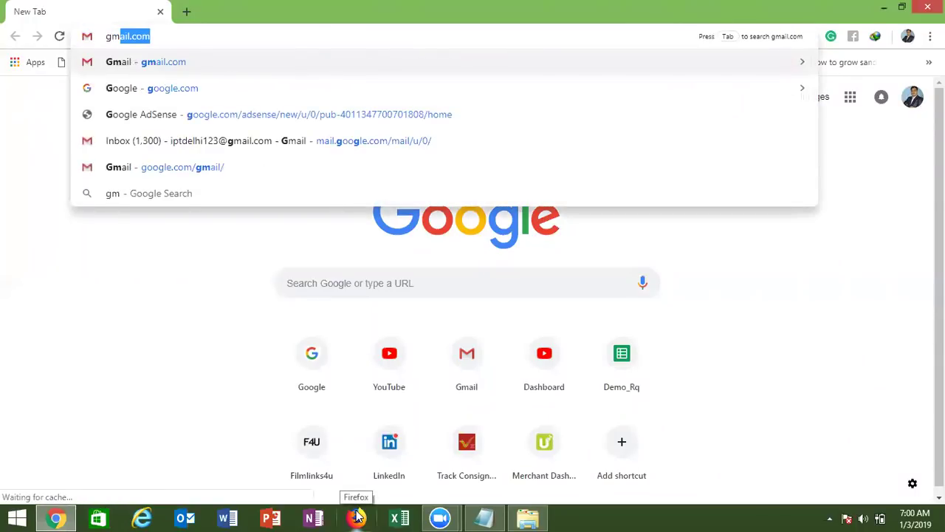
key(Return)
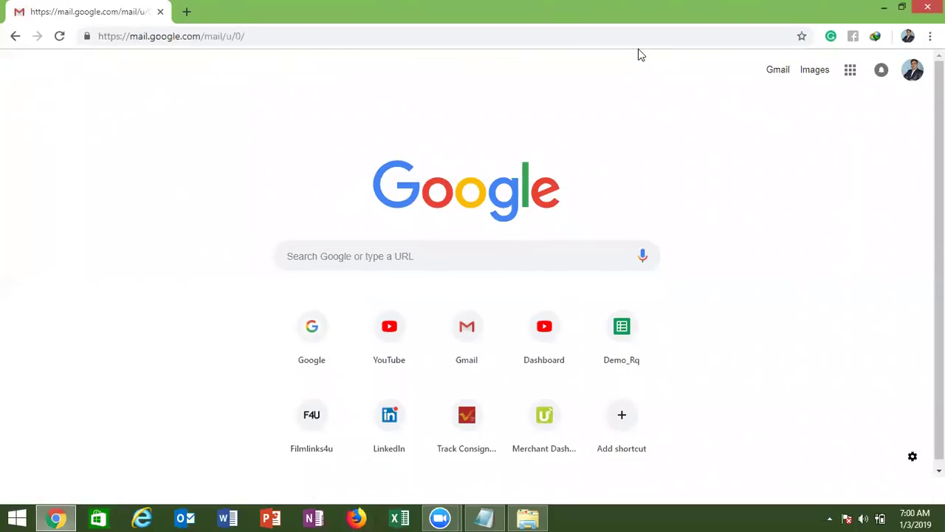